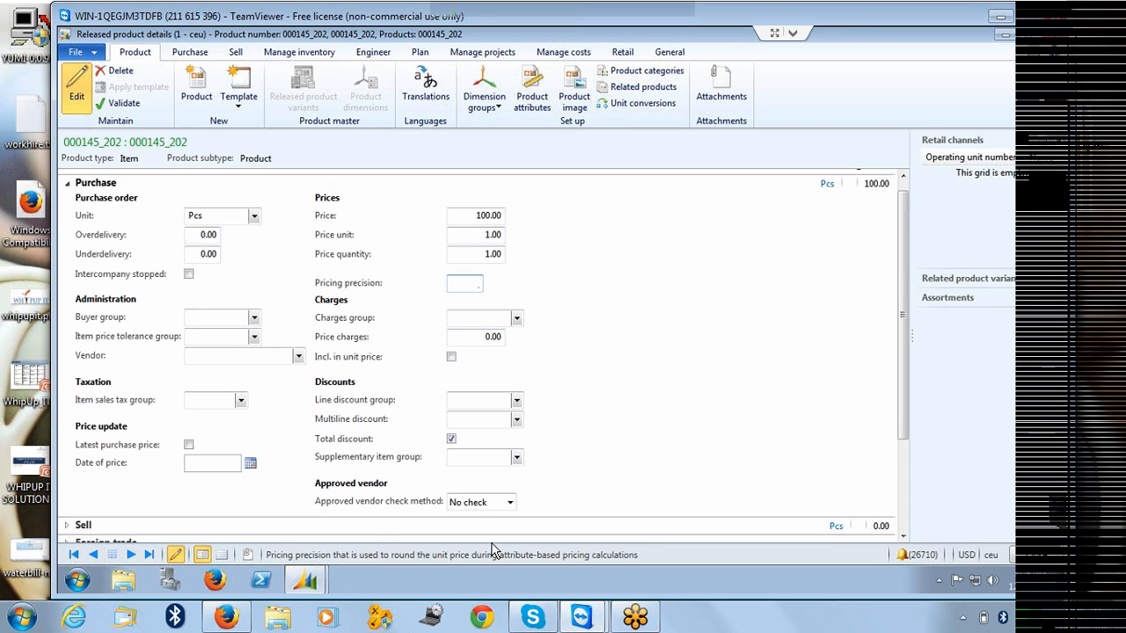
# - Collapse the released product's Purchase section and bring the main Dynamics AX window to the front
pyautogui.click(755, 341)
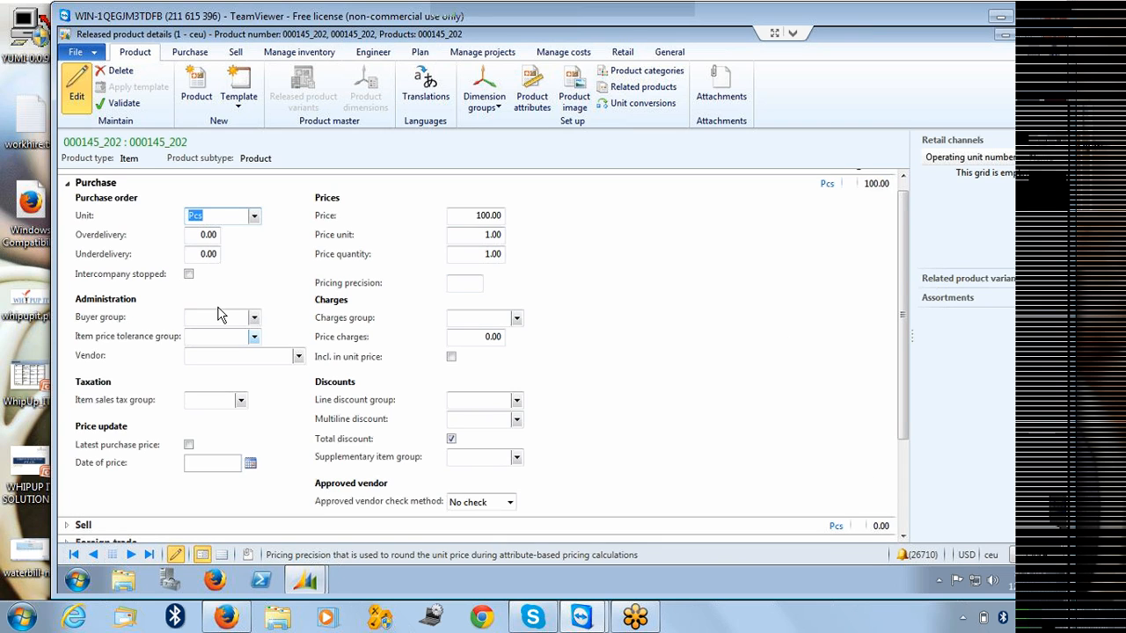
pyautogui.click(68, 184)
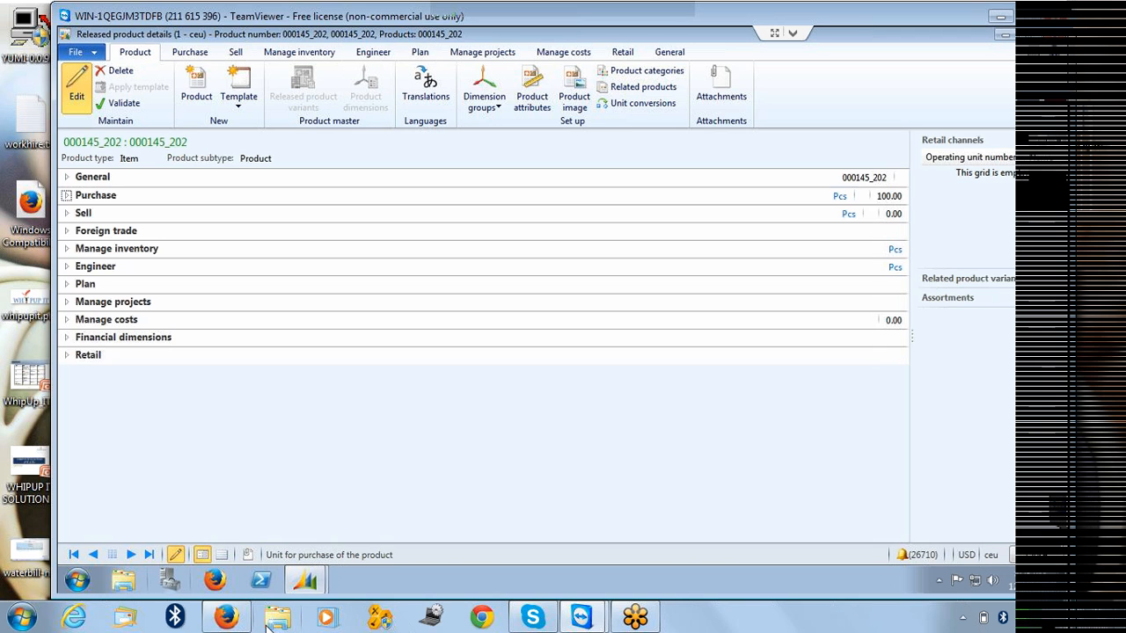
pyautogui.moveTo(304, 576)
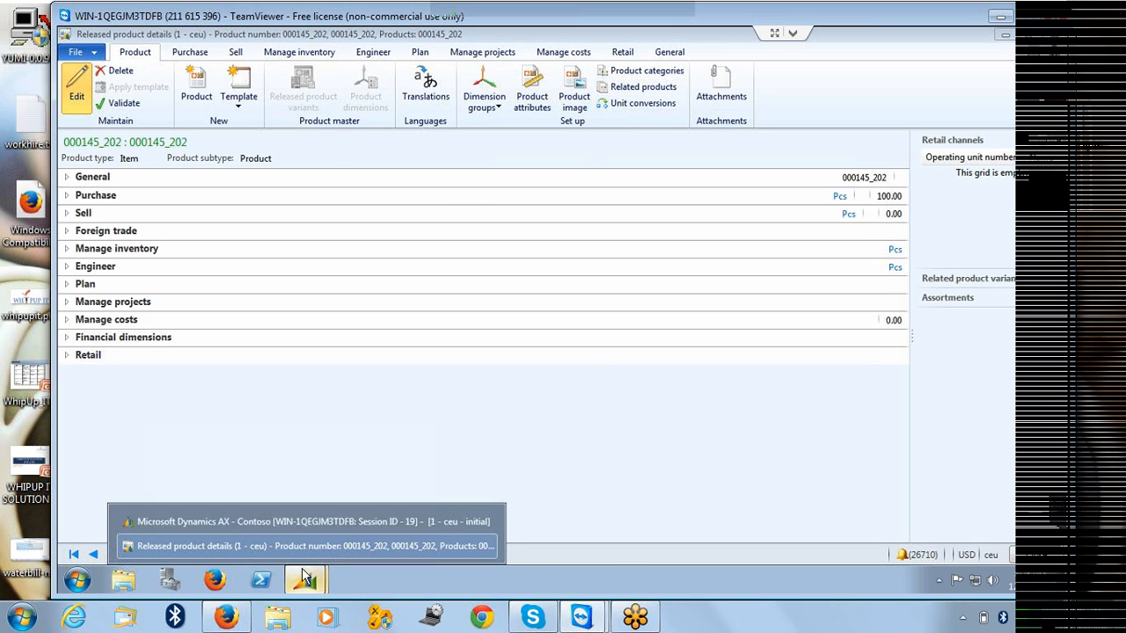
pyautogui.click(272, 513)
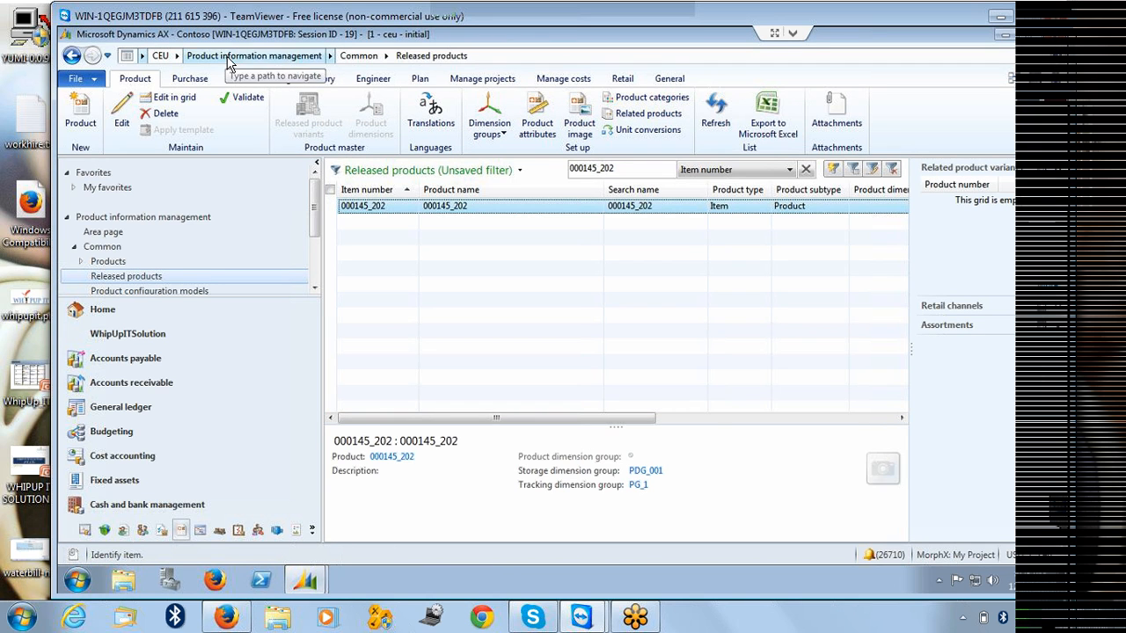
# - Open the Products list under Product information management and filter it by product name 000145_202
pyautogui.click(233, 55)
pyautogui.click(375, 161)
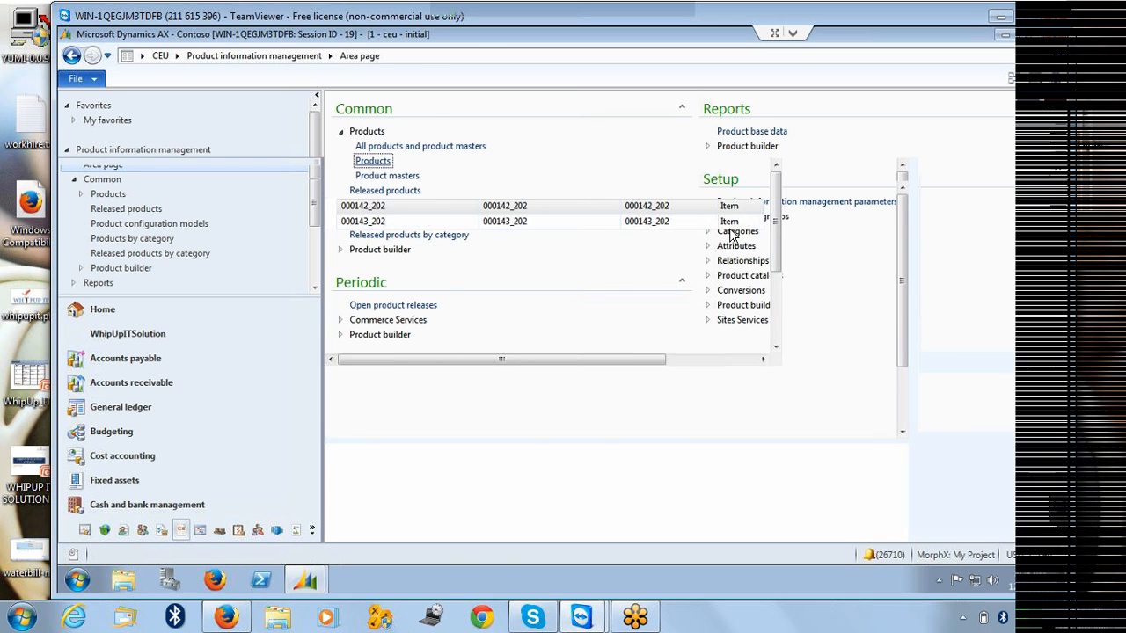
pyautogui.write('000145_202')
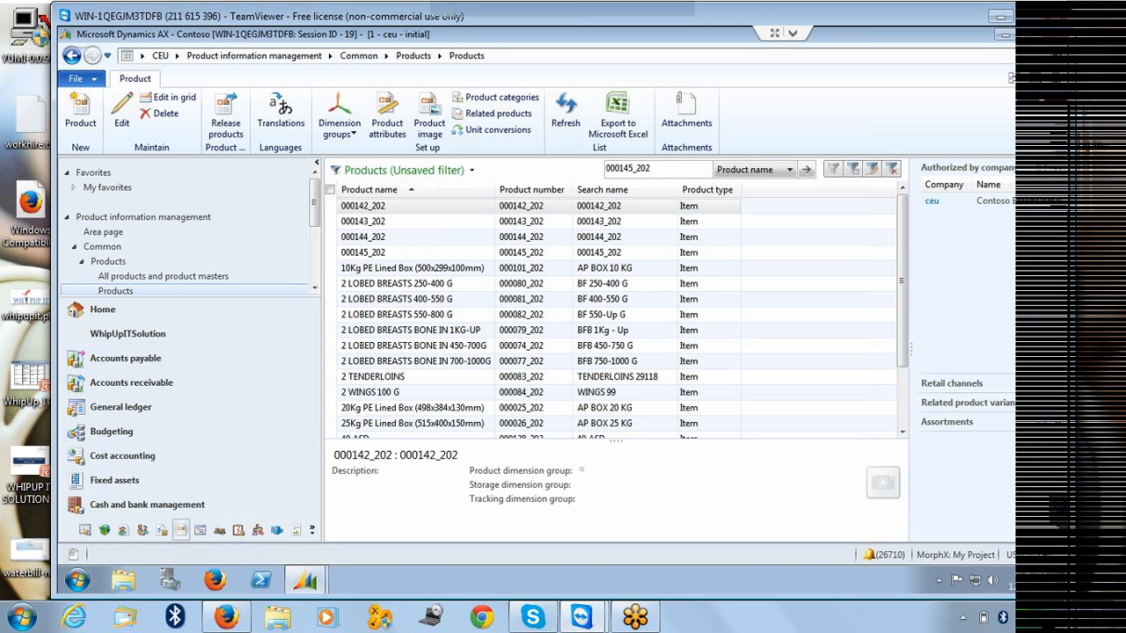
pyautogui.press('Return')
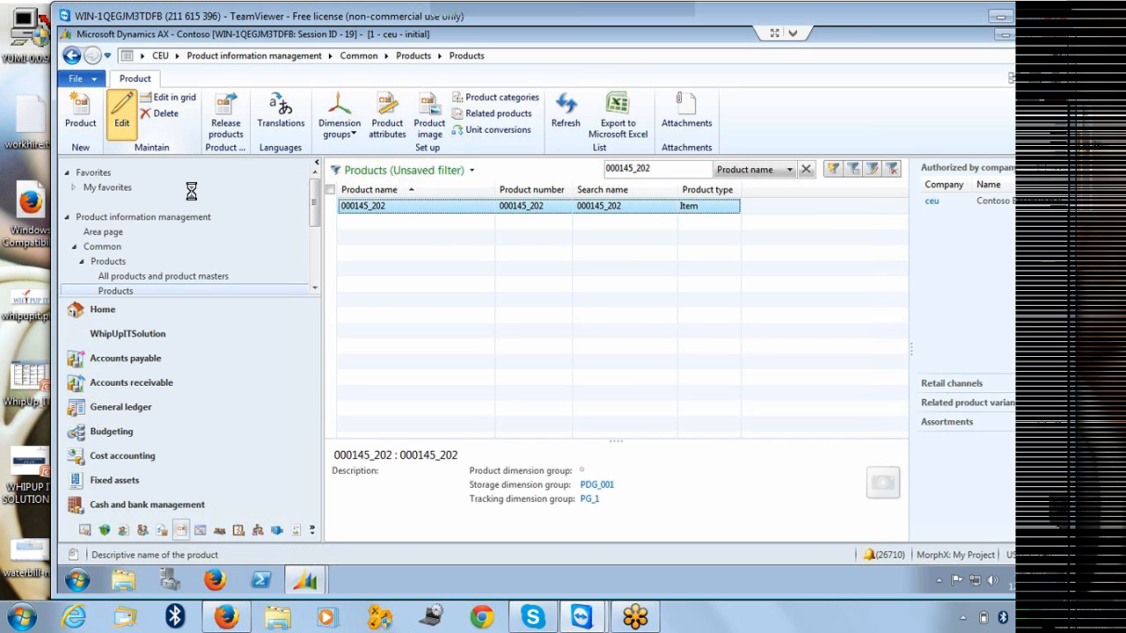
# - Review the product details of 000145_202, close them, and return to its released product details window
pyautogui.click(123, 114)
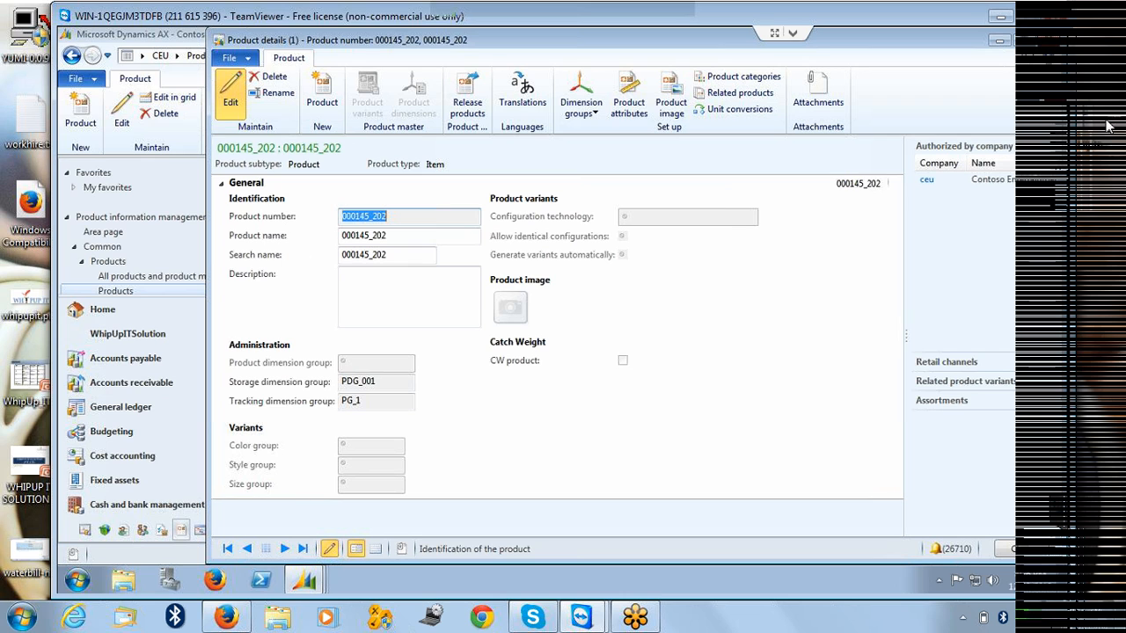
pyautogui.click(1049, 38)
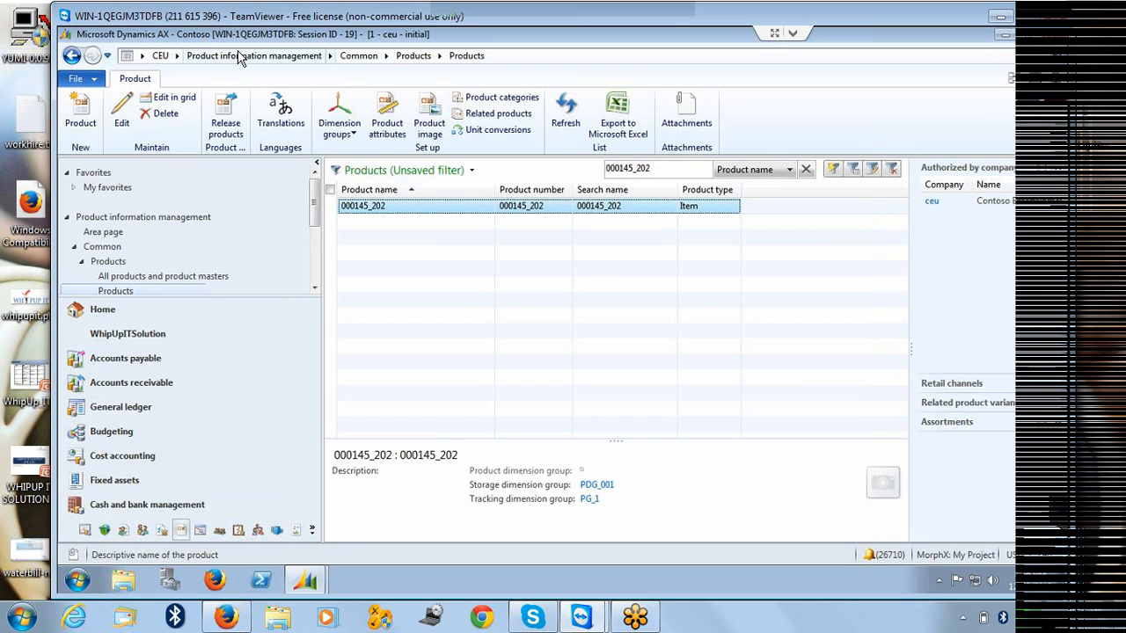
pyautogui.click(239, 58)
pyautogui.moveTo(305, 581)
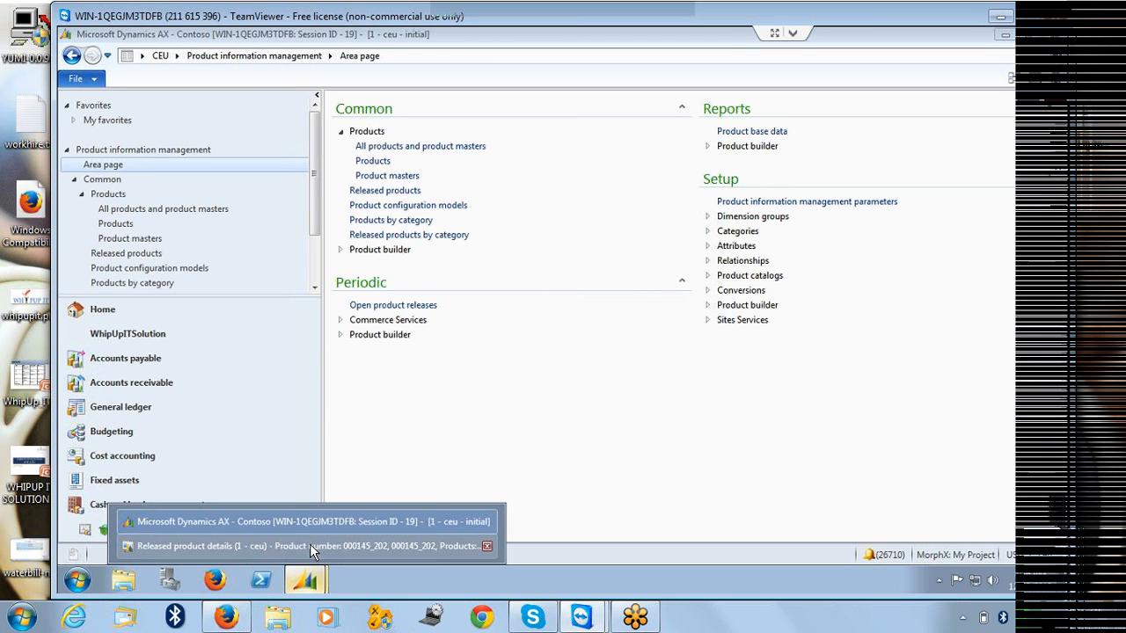
pyautogui.click(303, 546)
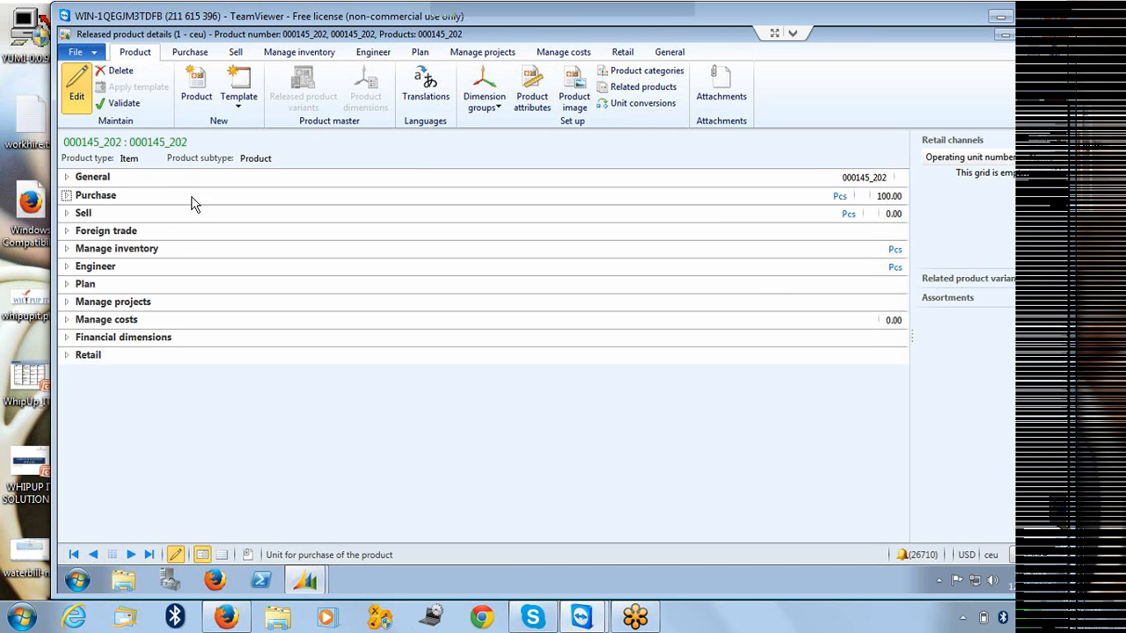
# - In the Sell section, set the base sales price to 120 and the price quantity to 1
pyautogui.click(68, 214)
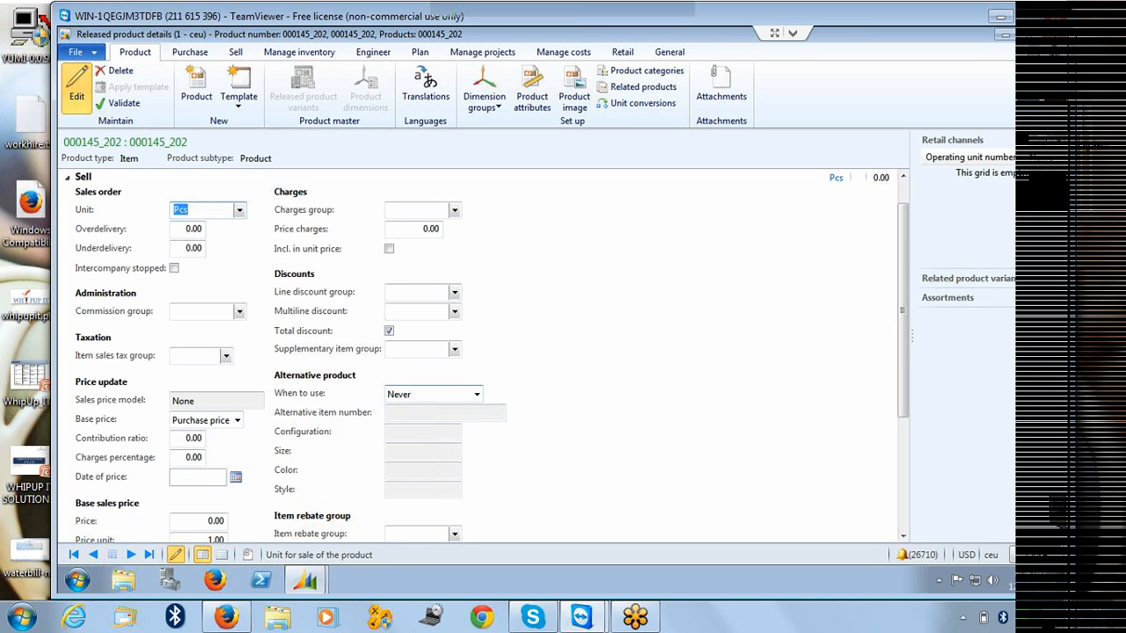
pyautogui.scroll(-3, 187, 485)
pyautogui.click(212, 328)
pyautogui.write('120')
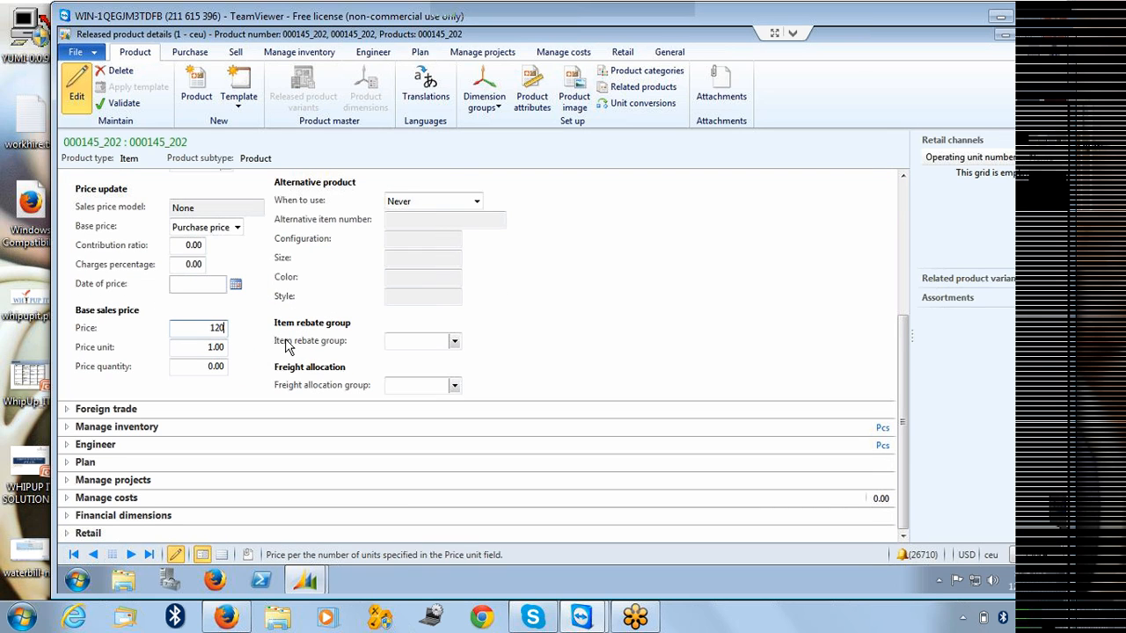
pyautogui.press('Tab')
pyautogui.press('Tab')
pyautogui.write('1')
pyautogui.press('Tab')
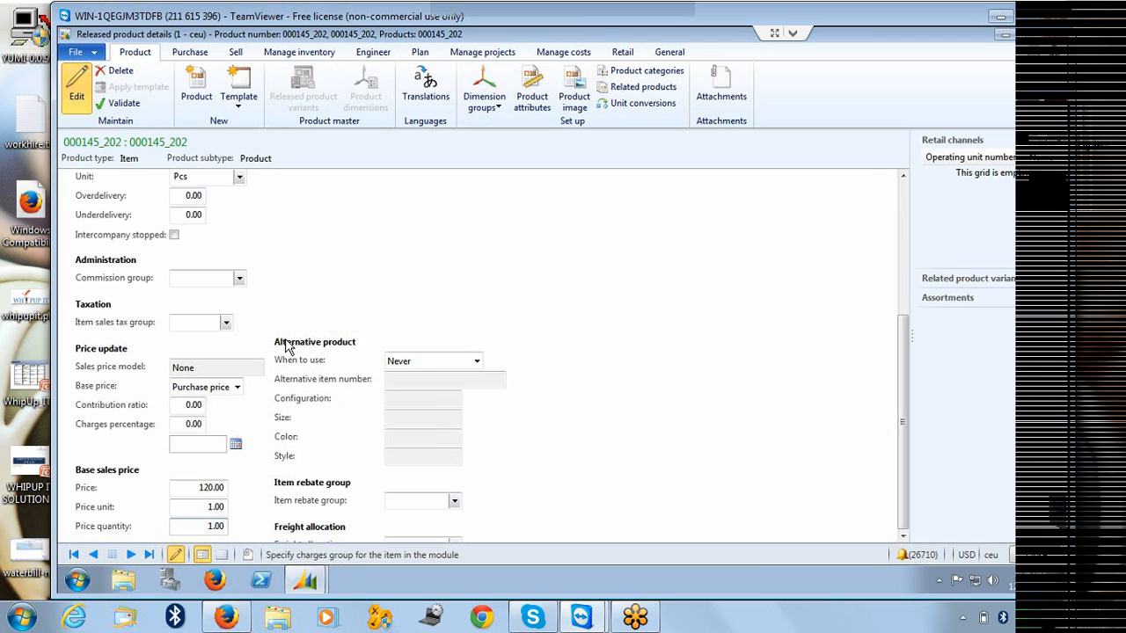
# - Select the sales order unit value in the Sell section and open the product's unit conversions
pyautogui.scroll(2, 379, 398)
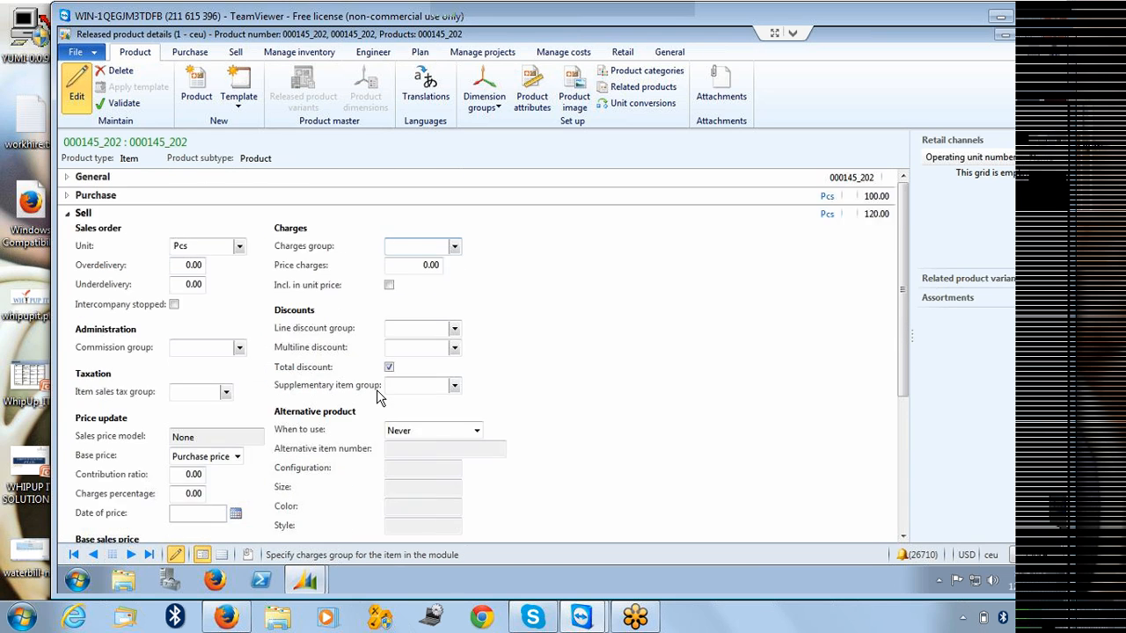
pyautogui.scroll(-5, 379, 398)
pyautogui.scroll(3, 112, 275)
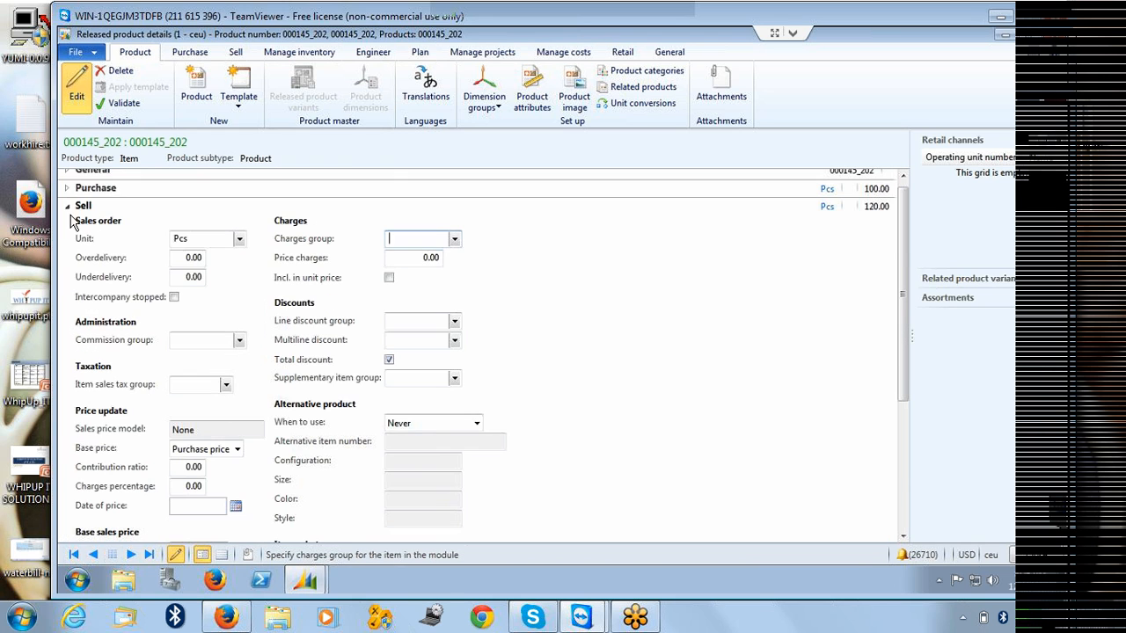
pyautogui.click(193, 239)
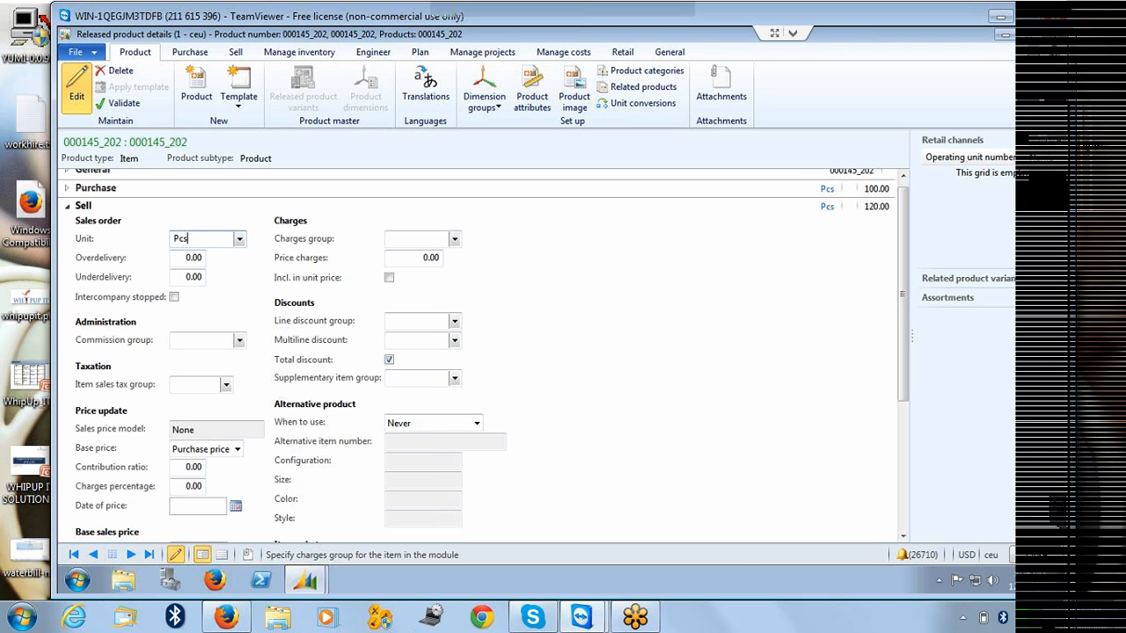
pyautogui.moveTo(192, 238); pyautogui.dragTo(123, 223)
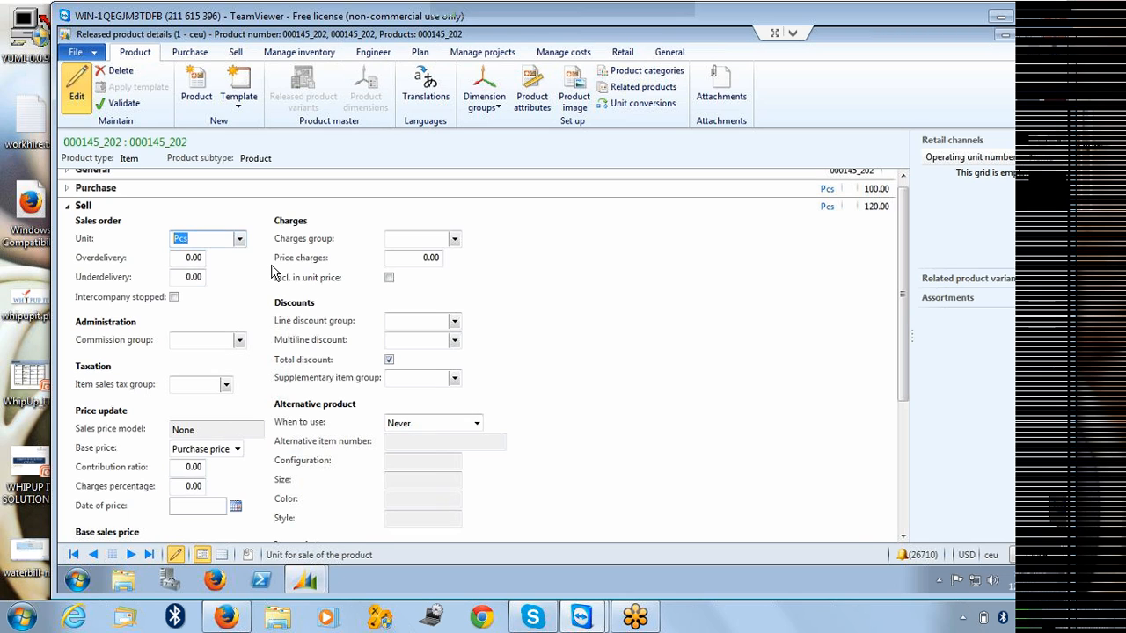
pyautogui.click(653, 103)
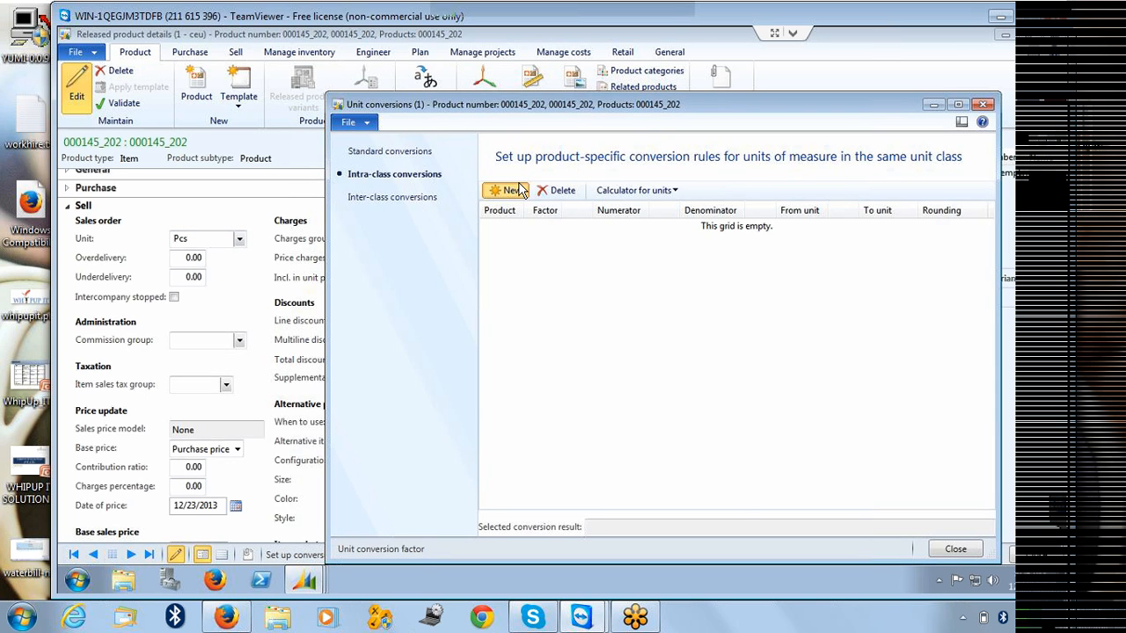
# - Add an intra-class conversion rule with Box as the from unit and Pcs as the to unit
pyautogui.click(509, 191)
pyautogui.press('Tab')
pyautogui.click(799, 232)
pyautogui.write('bo')
pyautogui.press('Tab')
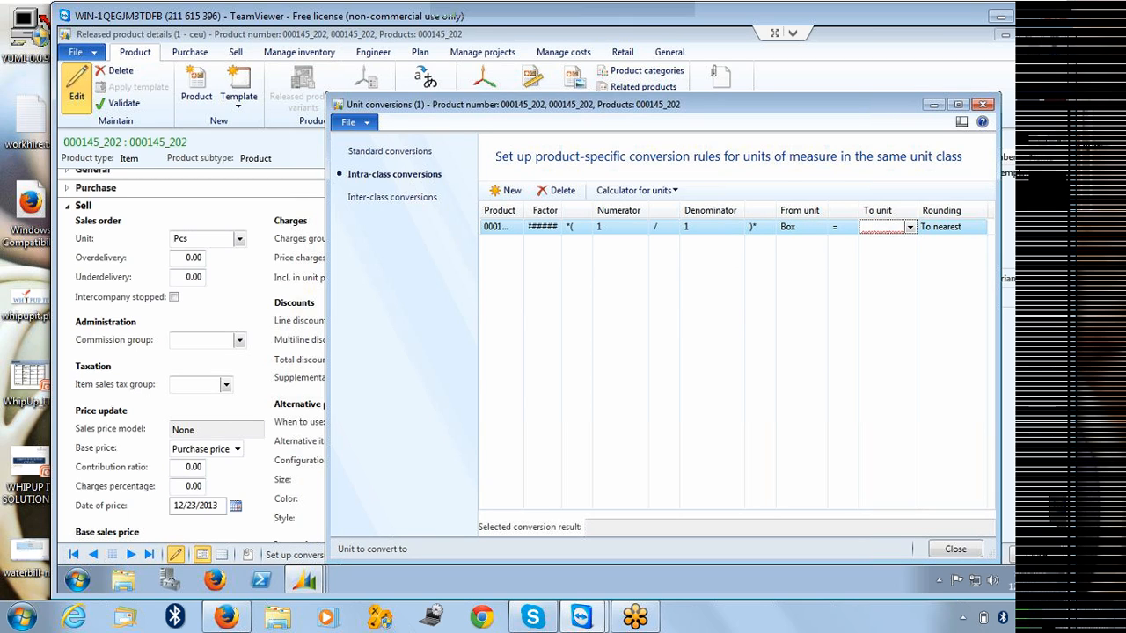
pyautogui.write('pcs')
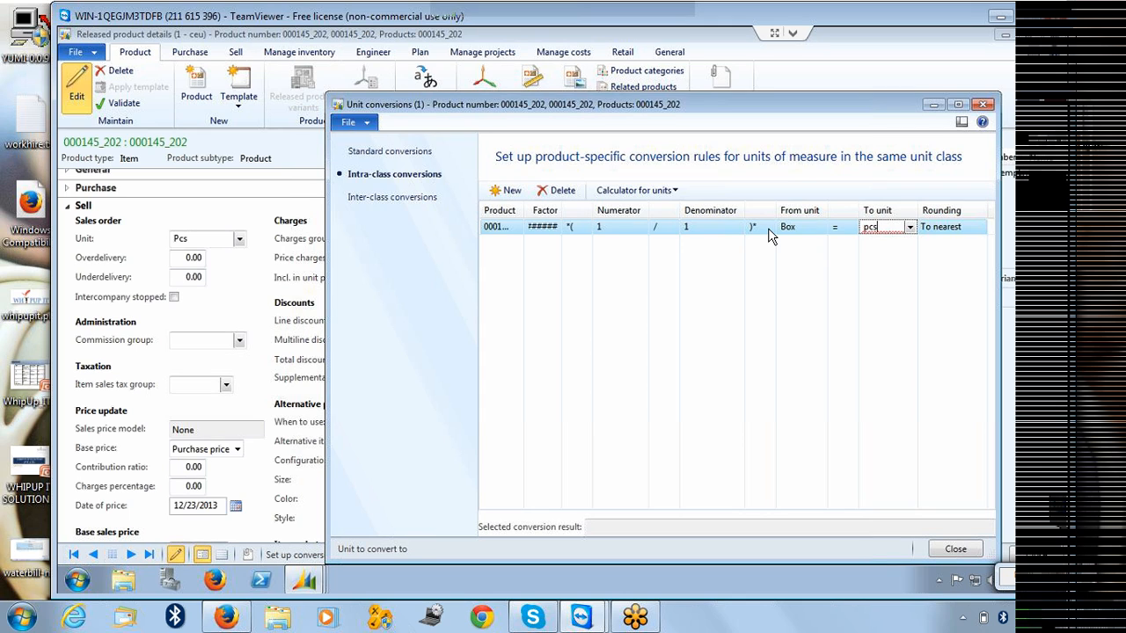
pyautogui.press('Tab')
# - Reverse the conversion rule's units so that it converts from Pcs to Box
pyautogui.write('pcs')
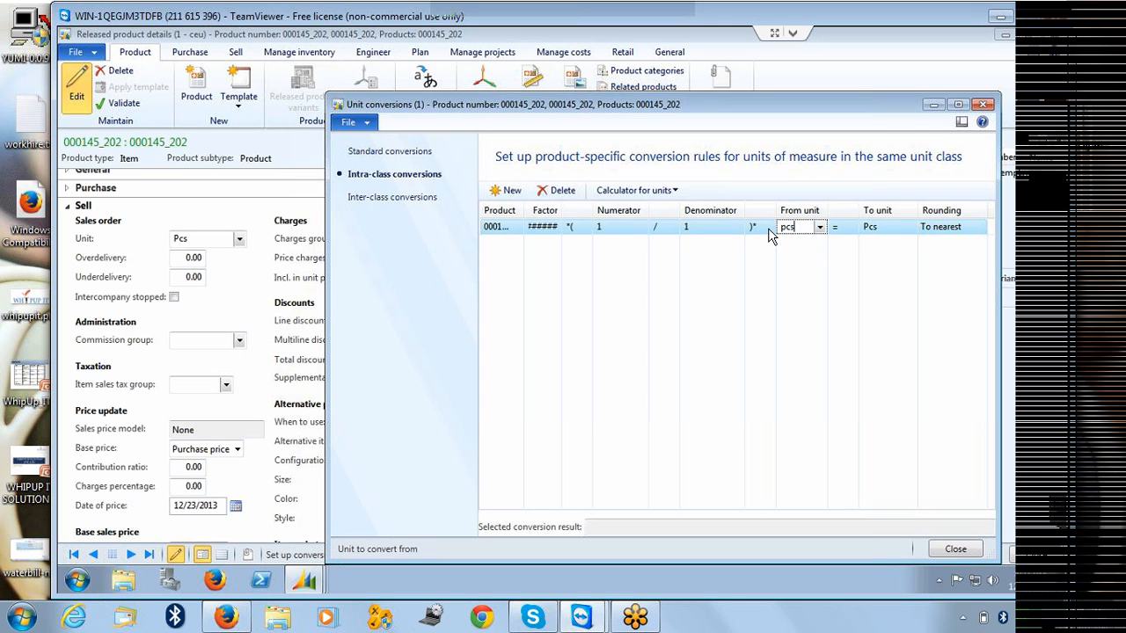
pyautogui.press('Tab')
pyautogui.write('box')
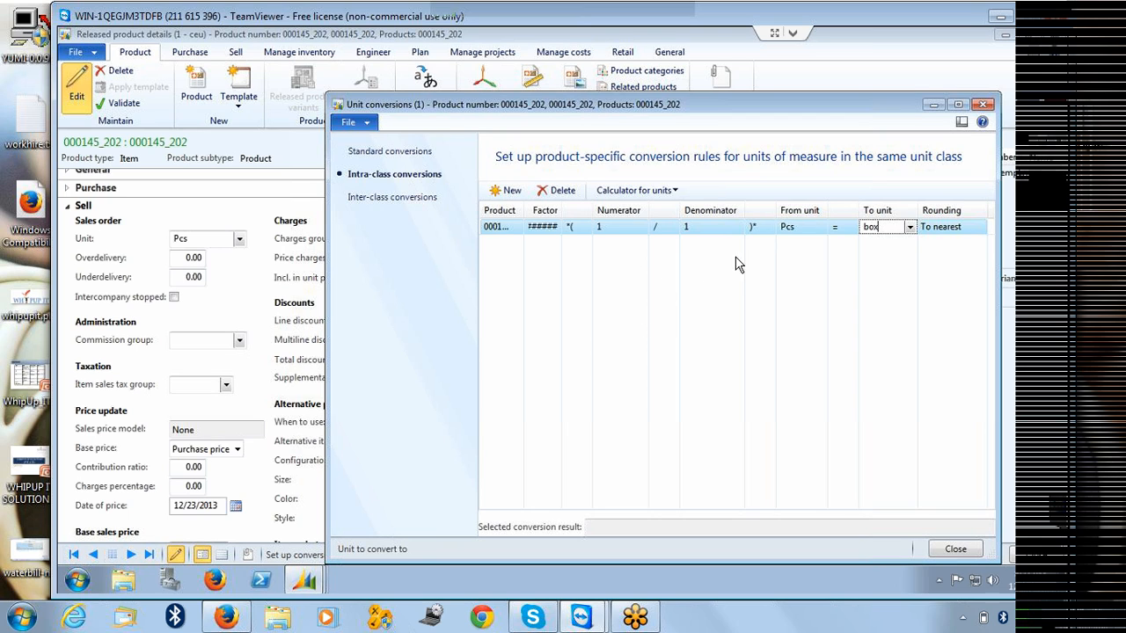
# - Try a numerator of 10 for the Pcs to Box rule, save it, and check it in the unit calculator
pyautogui.click(709, 231)
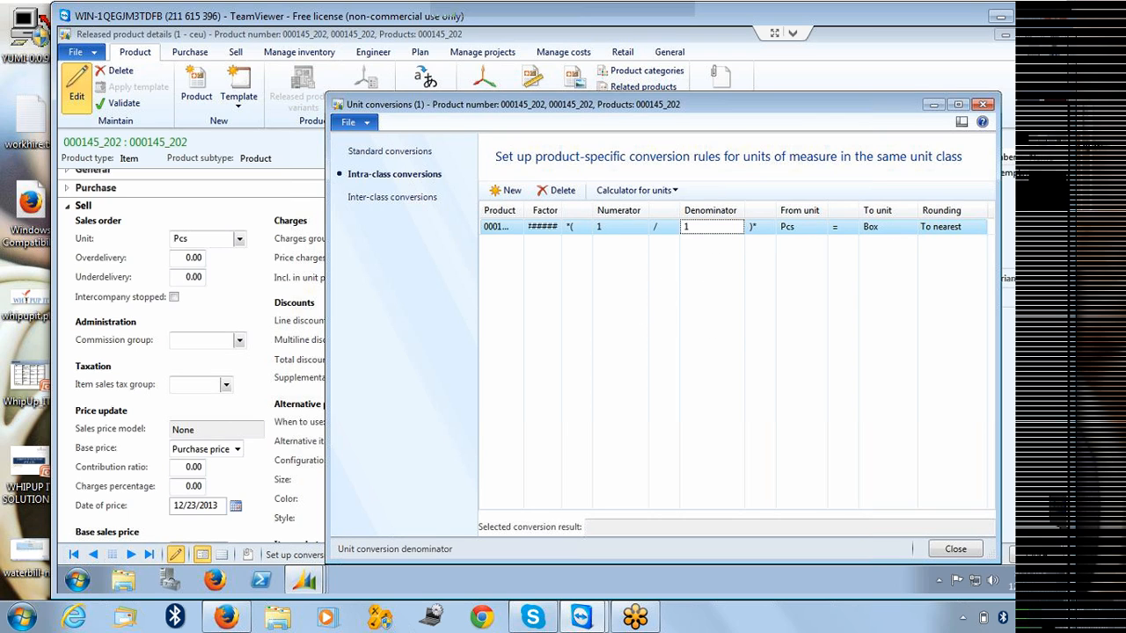
pyautogui.click(622, 231)
pyautogui.write('10')
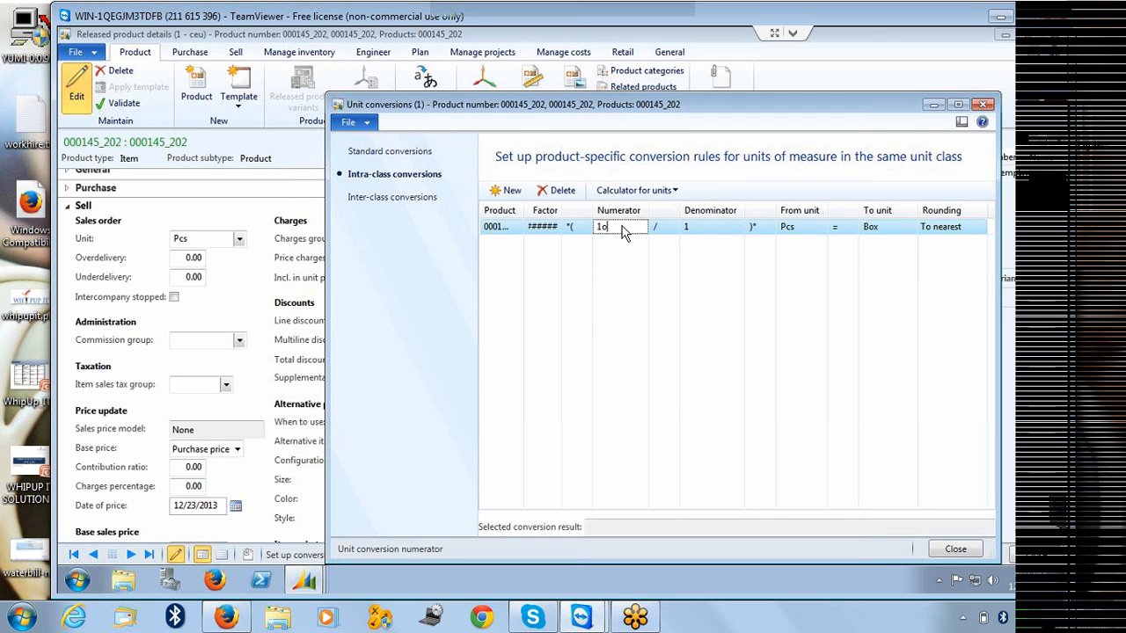
pyautogui.press('Tab')
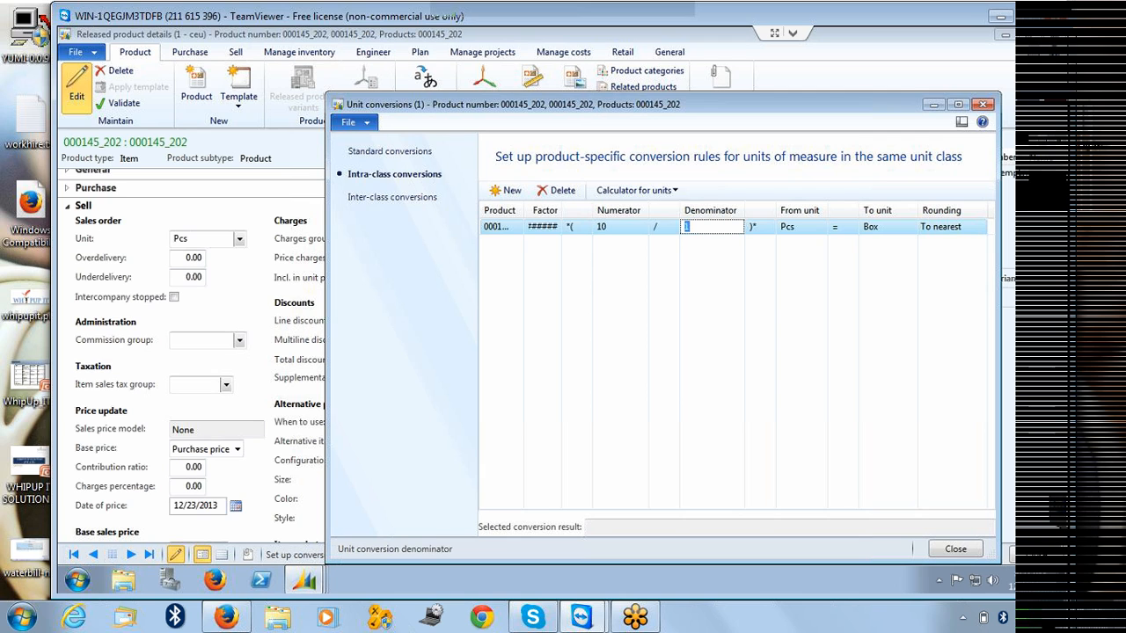
pyautogui.hotkey('ctrl', 's')
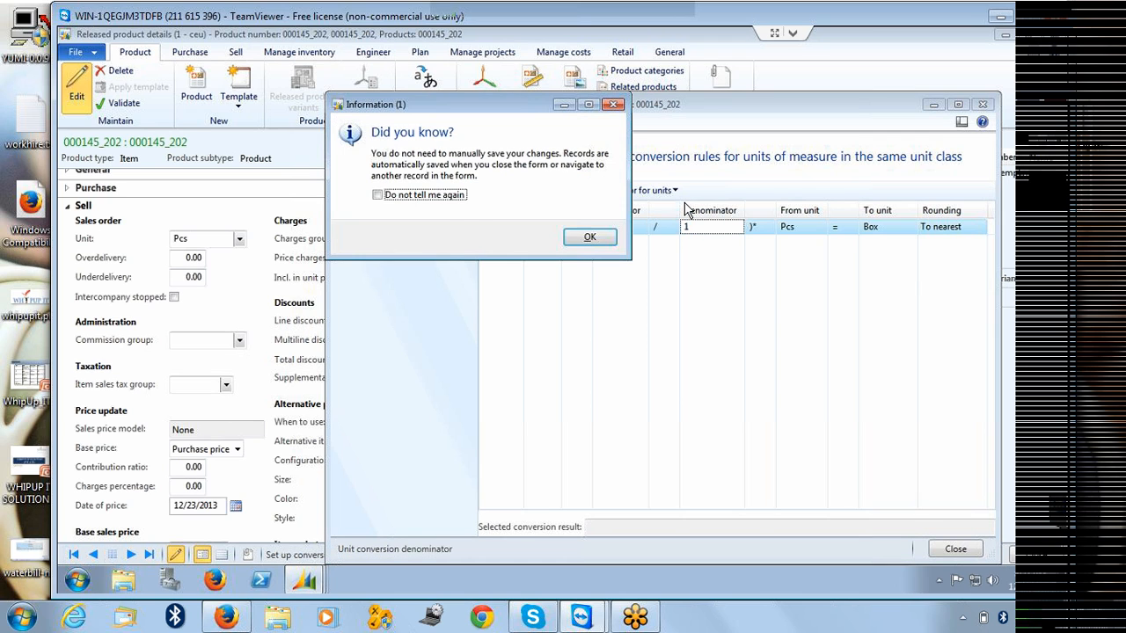
pyautogui.click(591, 239)
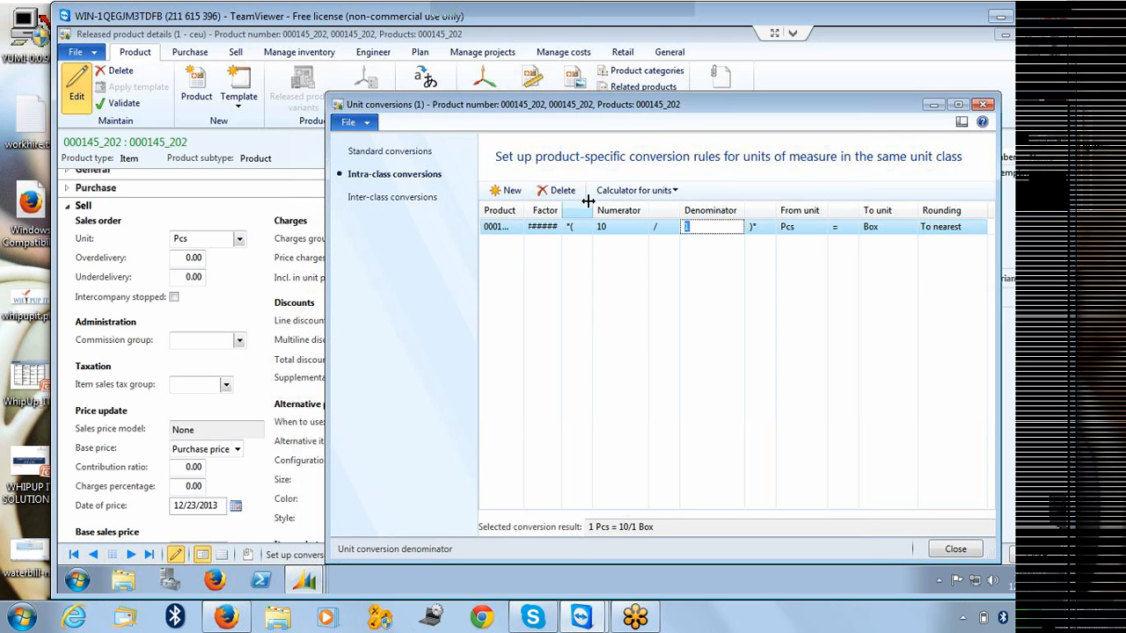
pyautogui.click(615, 192)
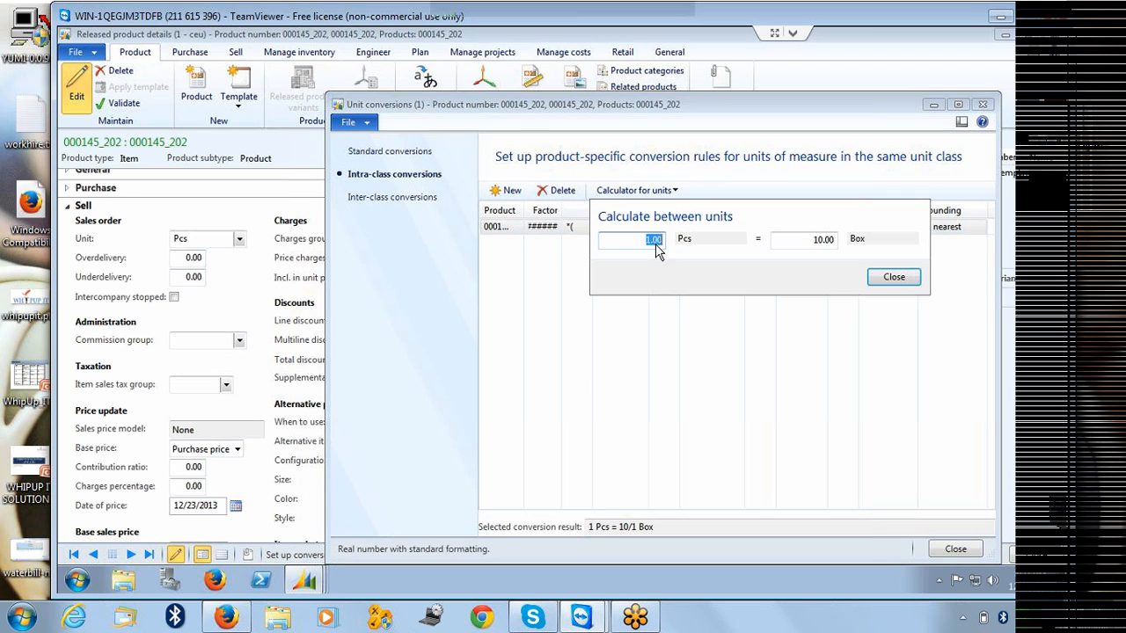
pyautogui.click(897, 277)
# - Set the conversion rule's numerator to 1 and its denominator to 10
pyautogui.click(621, 226)
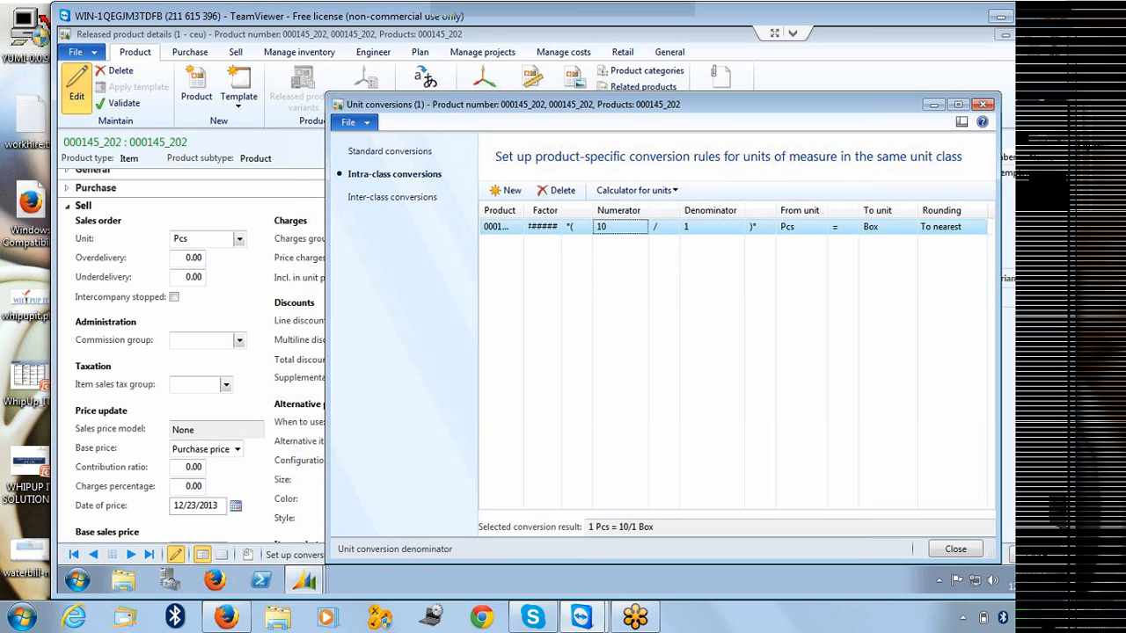
pyautogui.press('Tab')
pyautogui.write('10')
pyautogui.press('Tab')
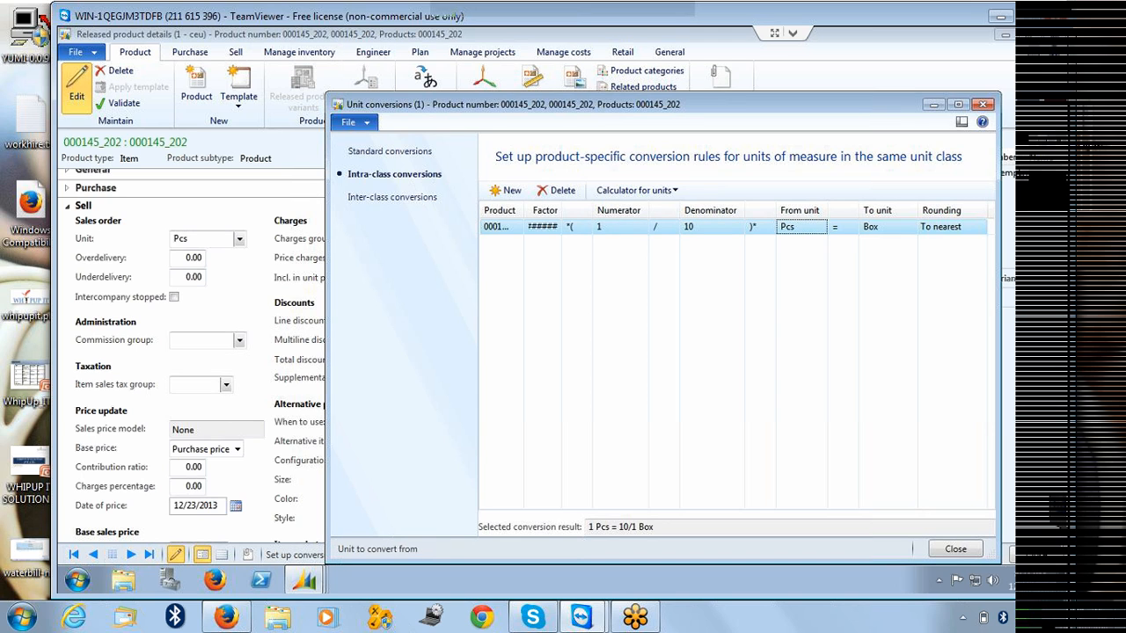
# - Check the conversion rule in the unit calculator by converting 10 Pcs to Box
pyautogui.click(625, 189)
pyautogui.click(788, 264)
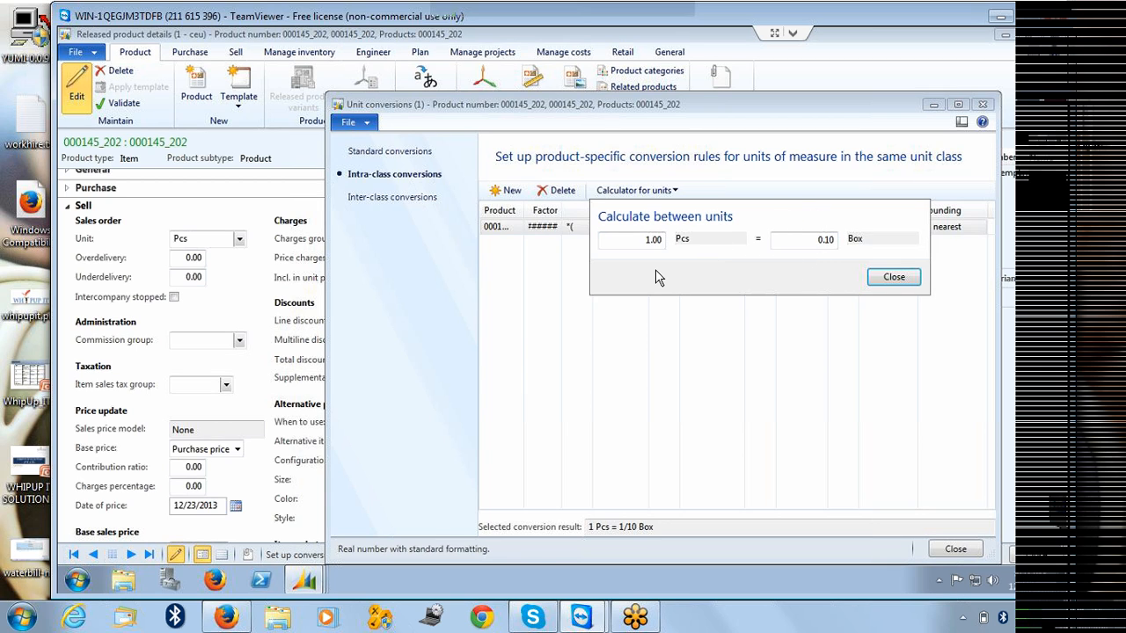
pyautogui.click(647, 239)
pyautogui.write('10')
pyautogui.press('Tab')
pyautogui.click(888, 278)
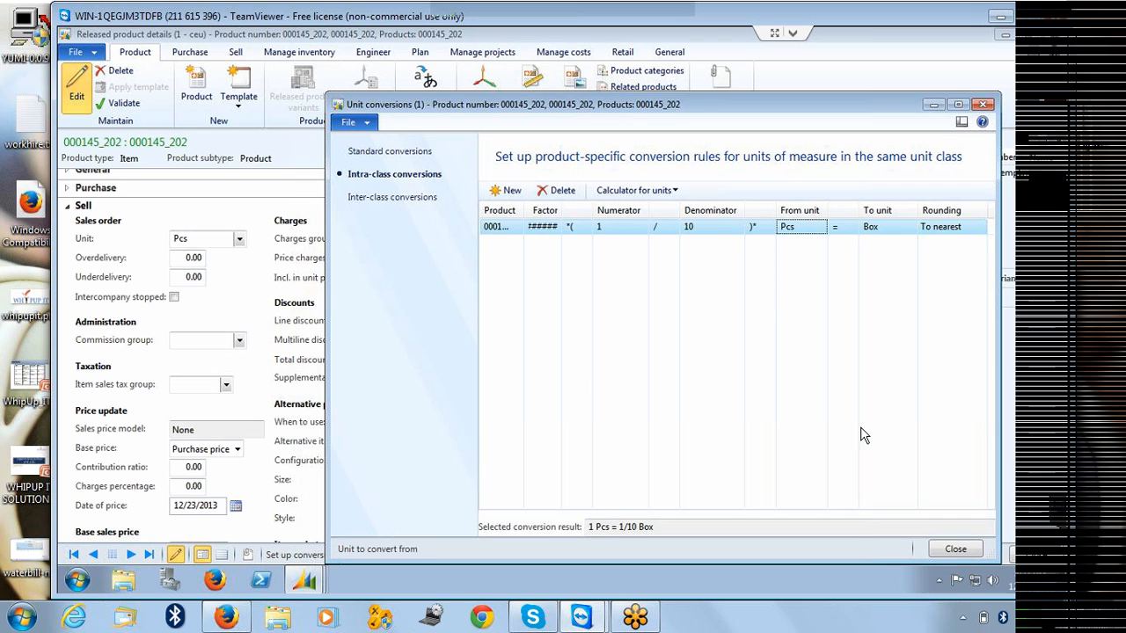
# - Close the unit conversions and set the released product's sales order unit to Box
pyautogui.click(955, 549)
pyautogui.write('box')
pyautogui.press('Tab')
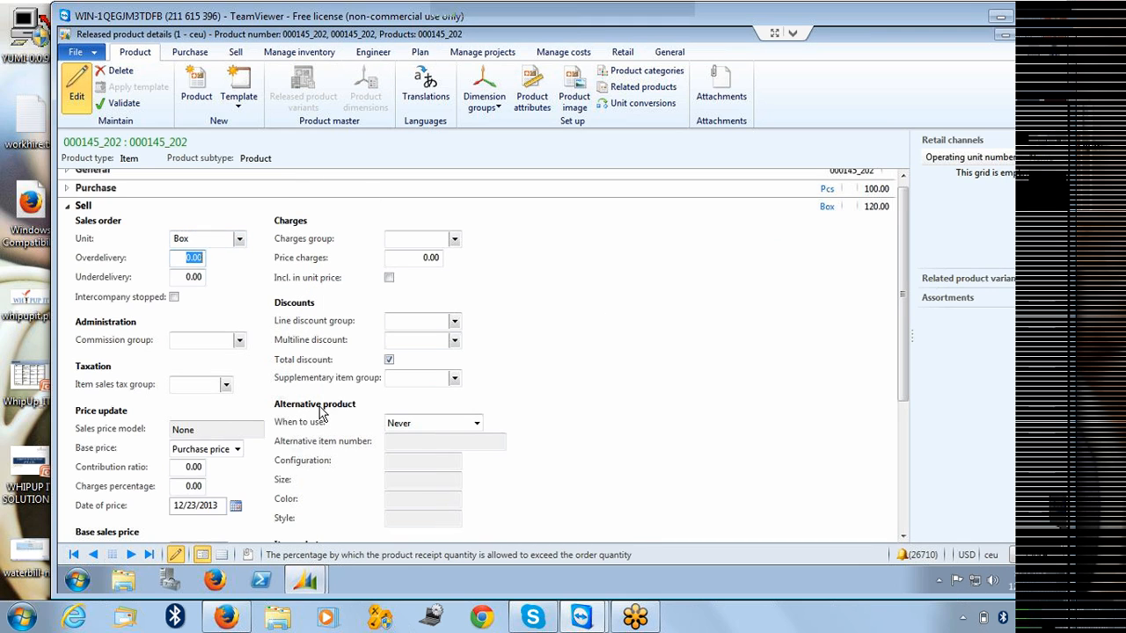
pyautogui.scroll(-3, 253, 488)
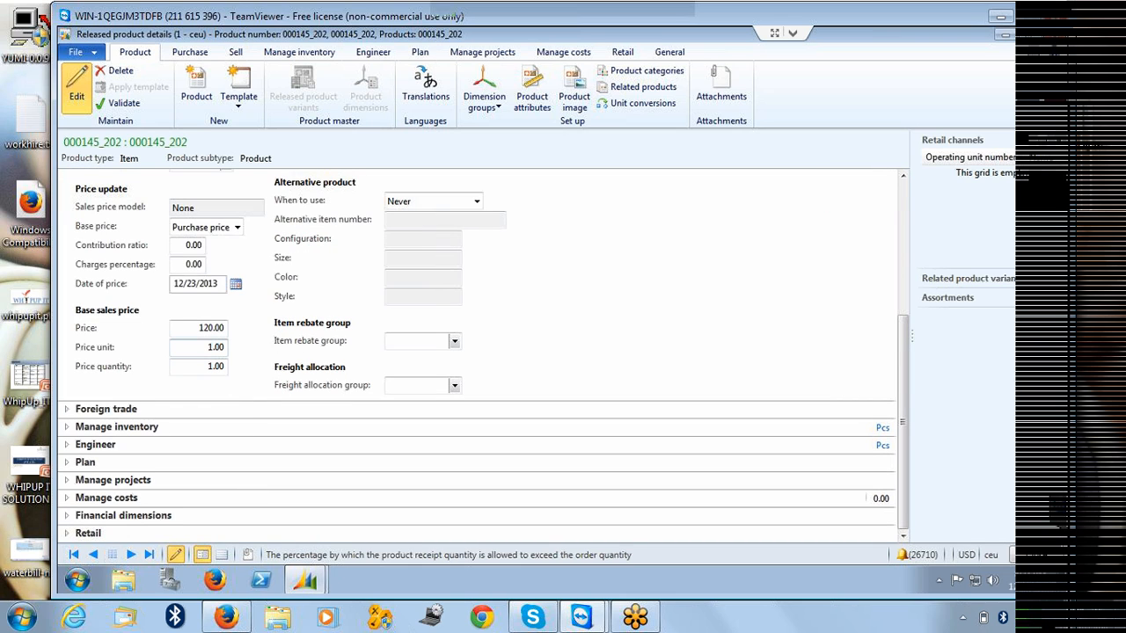
# - Set the released product's base sales price to 1,200.00
pyautogui.click(209, 328)
pyautogui.write('0')
pyautogui.press('Tab')
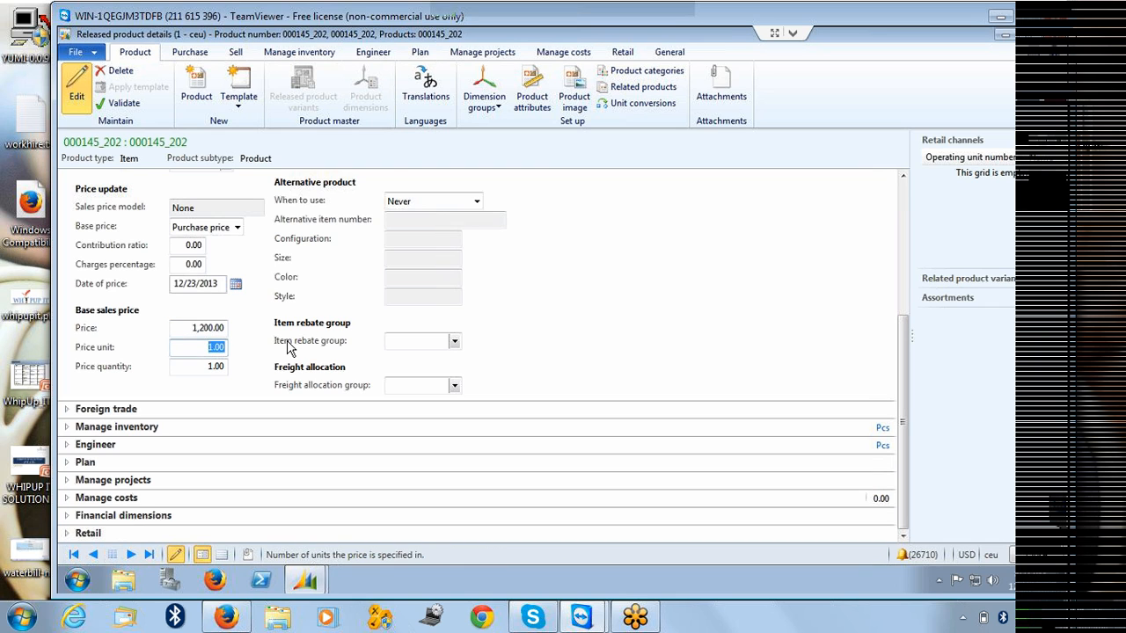
# - Review the Sell section's sales unit, over- and underdelivery, item sales tax group, base sales price and discount group fields
pyautogui.scroll(5, 290, 348)
pyautogui.click(206, 246)
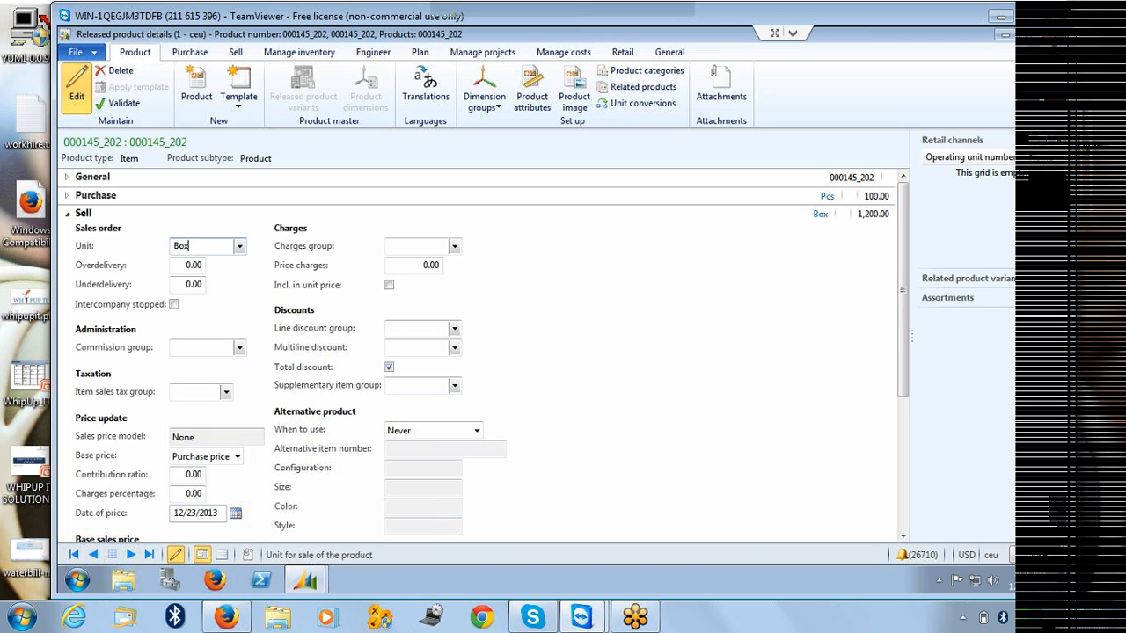
pyautogui.scroll(-5, 515, 442)
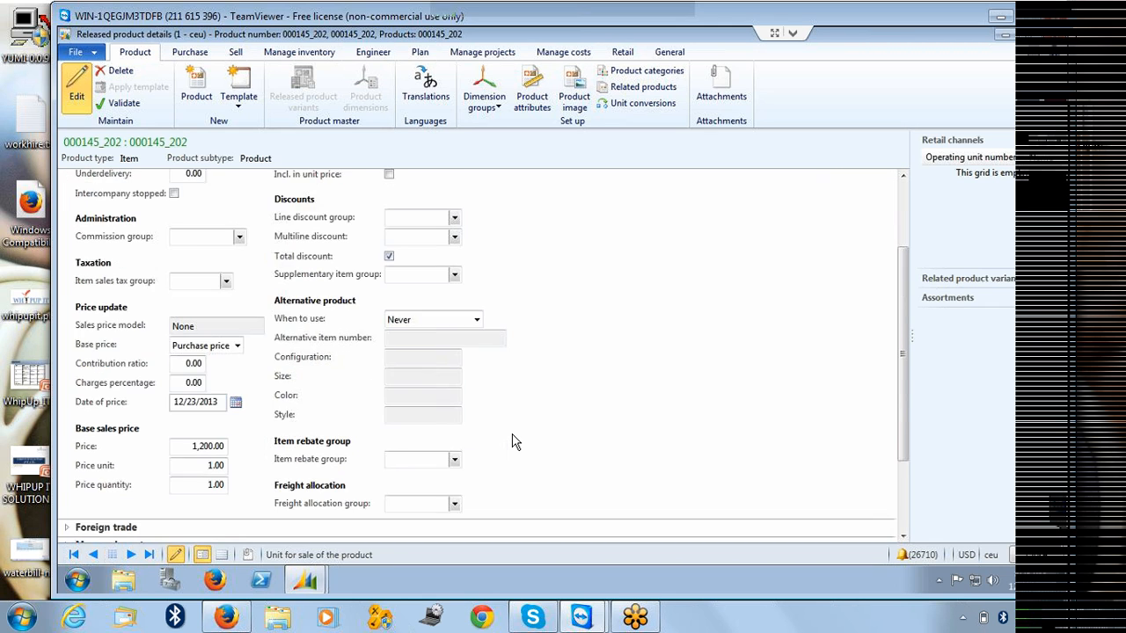
pyautogui.scroll(5, 66, 213)
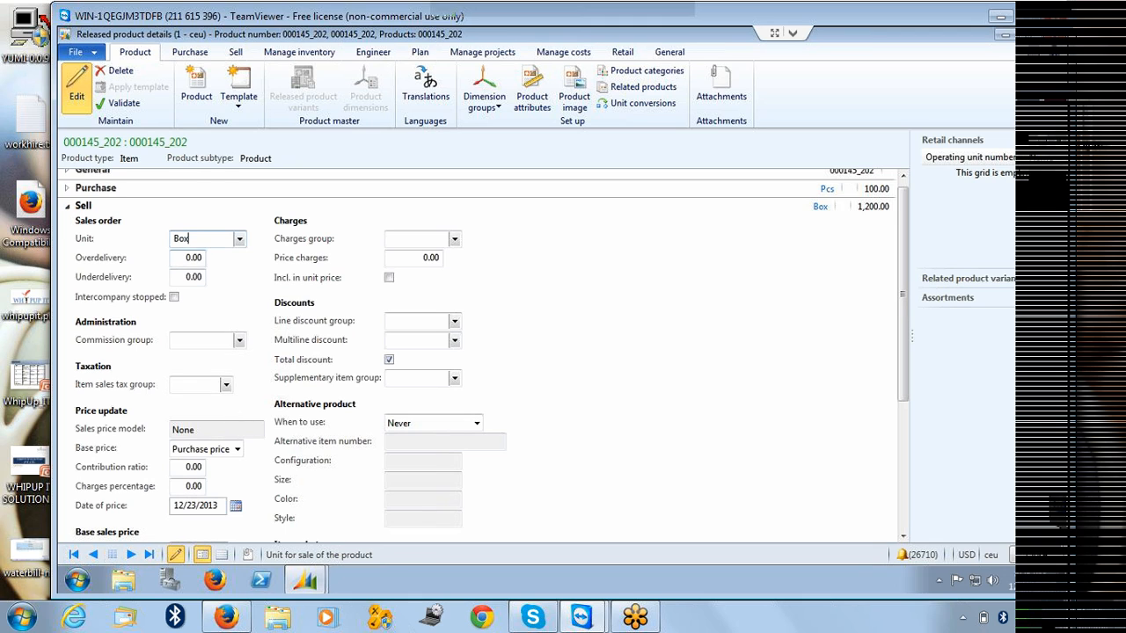
pyautogui.press('Tab')
pyautogui.press('Tab')
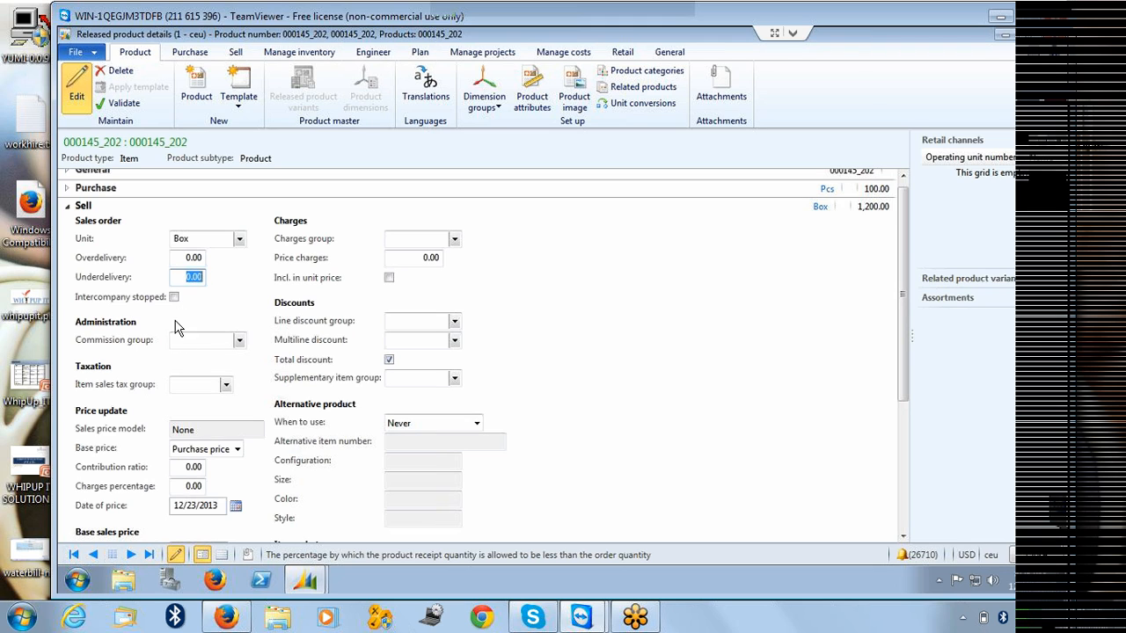
pyautogui.scroll(-3, 176, 299)
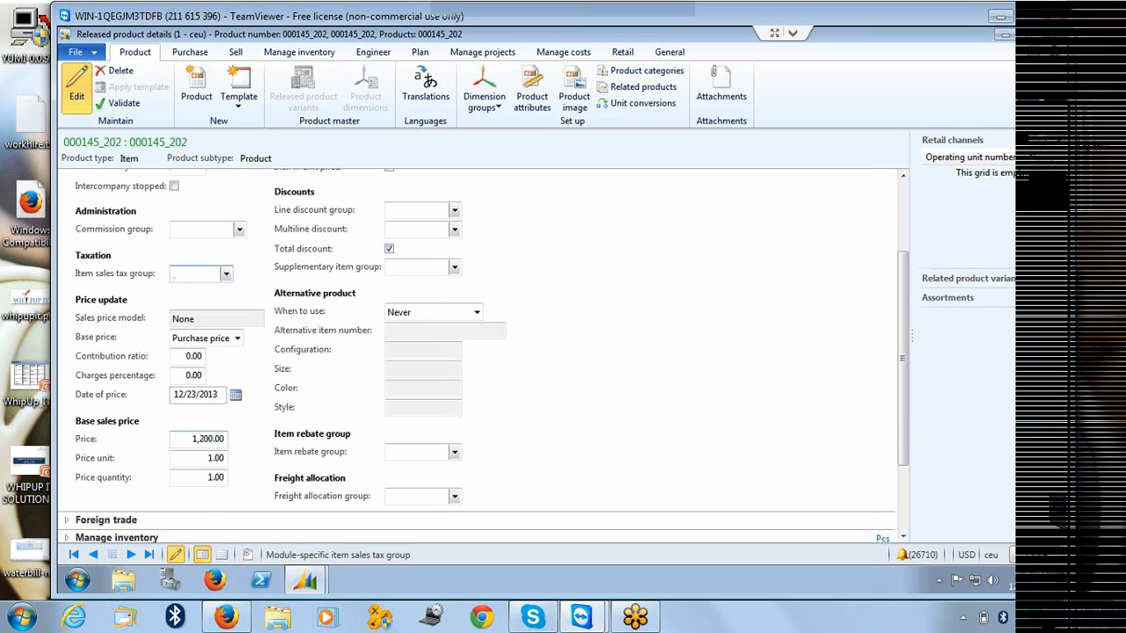
pyautogui.scroll(3, 331, 441)
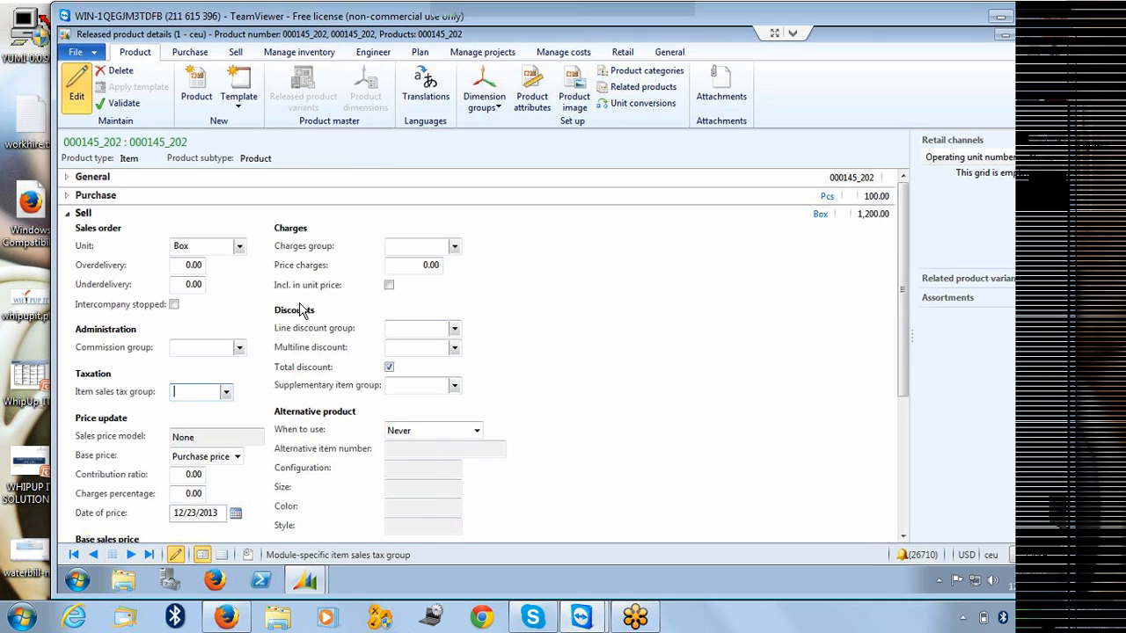
pyautogui.click(400, 328)
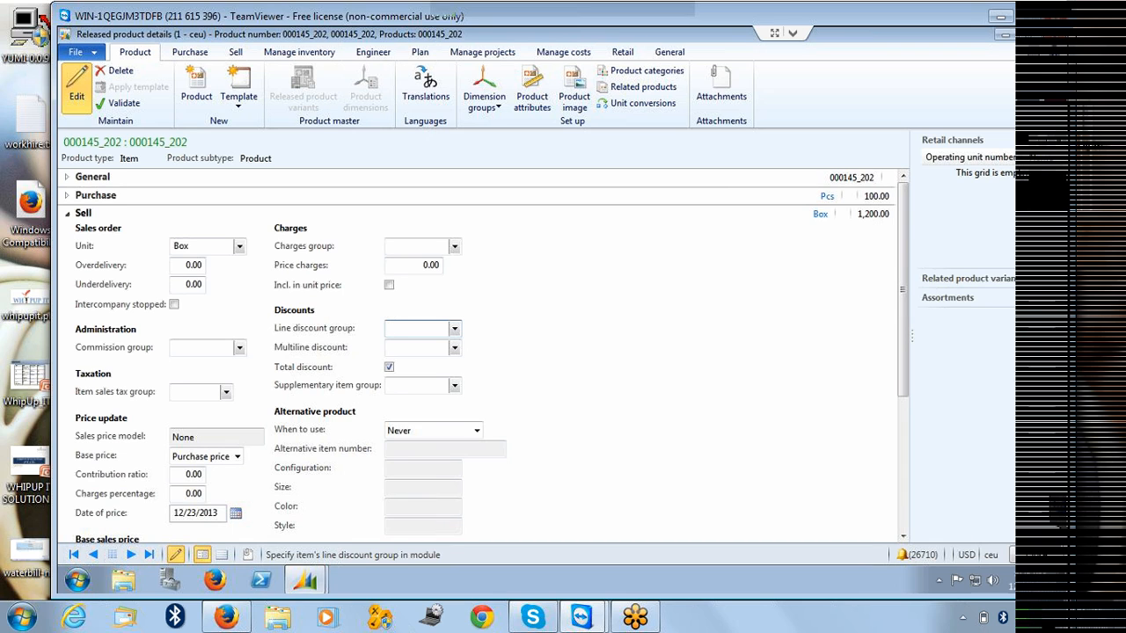
pyautogui.click(417, 348)
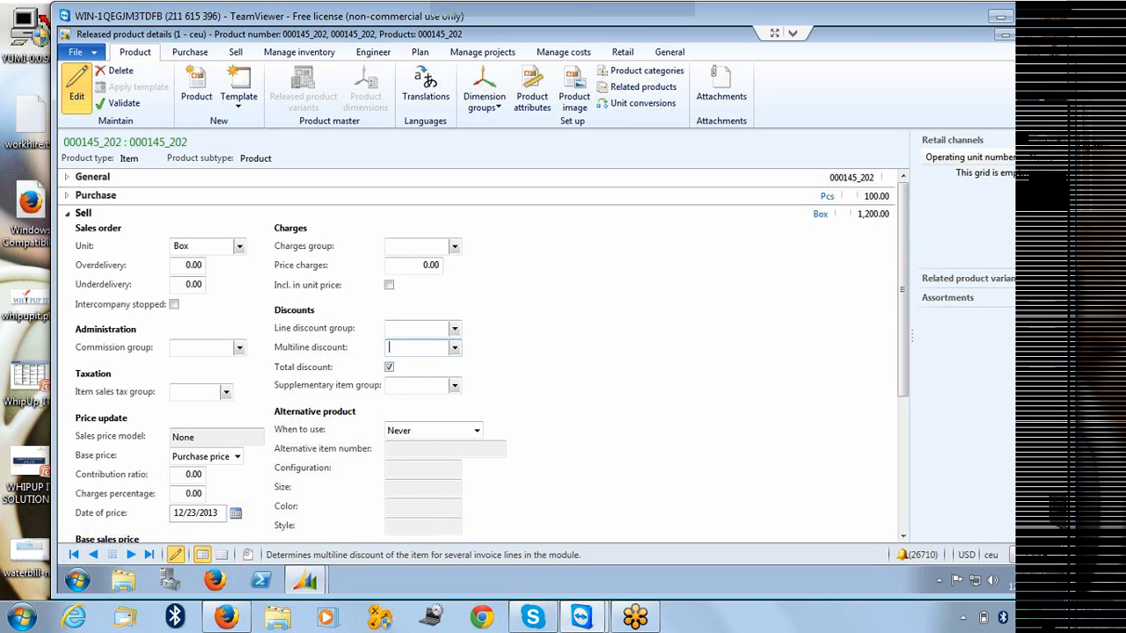
pyautogui.scroll(-3, 387, 370)
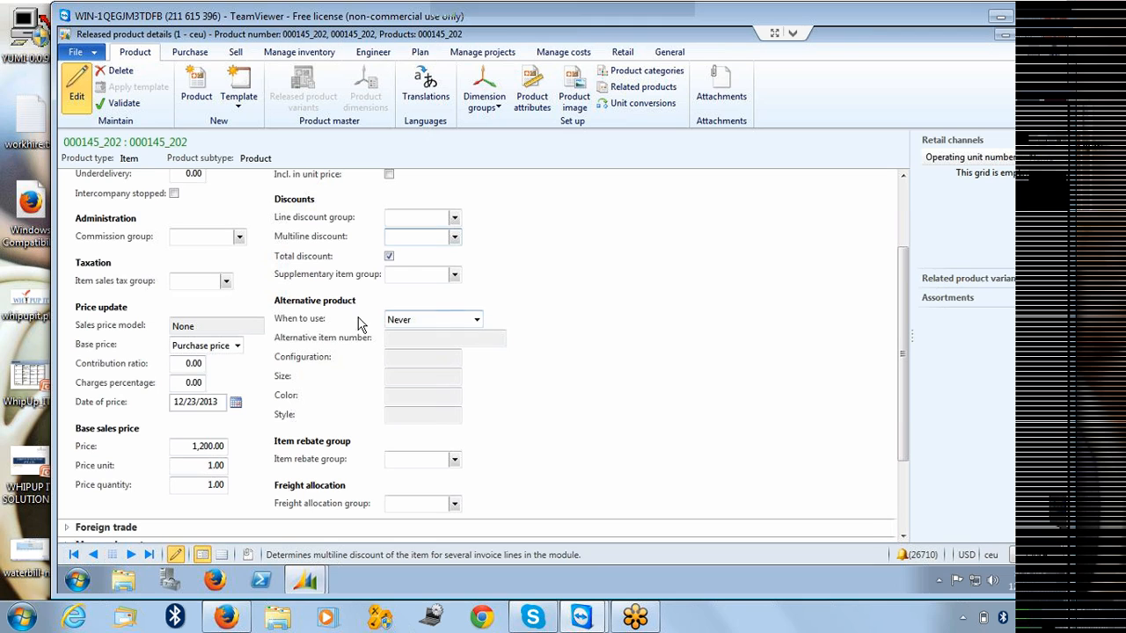
# - Try the Nothing in inventory option for when to use an alternative product, then restore it to Never
pyautogui.click(477, 320)
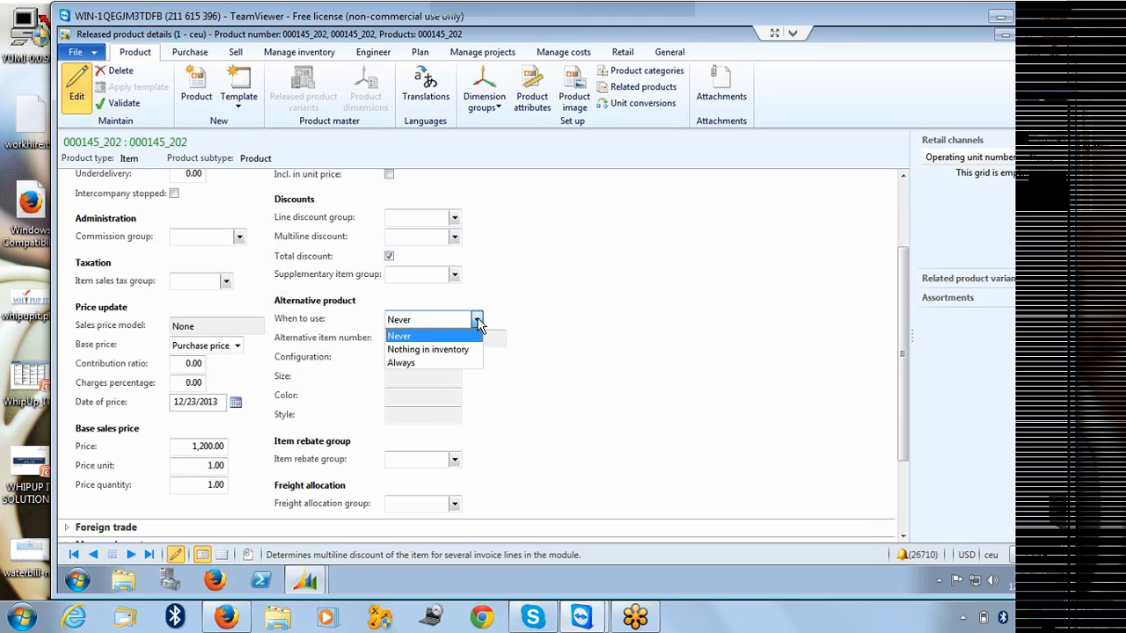
pyautogui.click(329, 315)
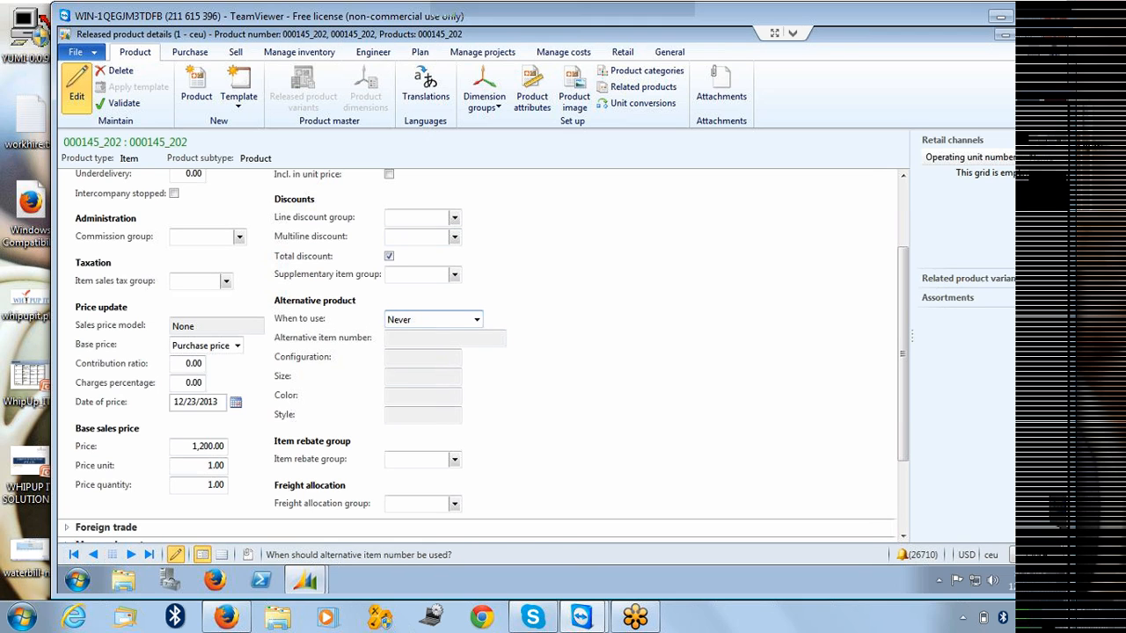
pyautogui.click(476, 320)
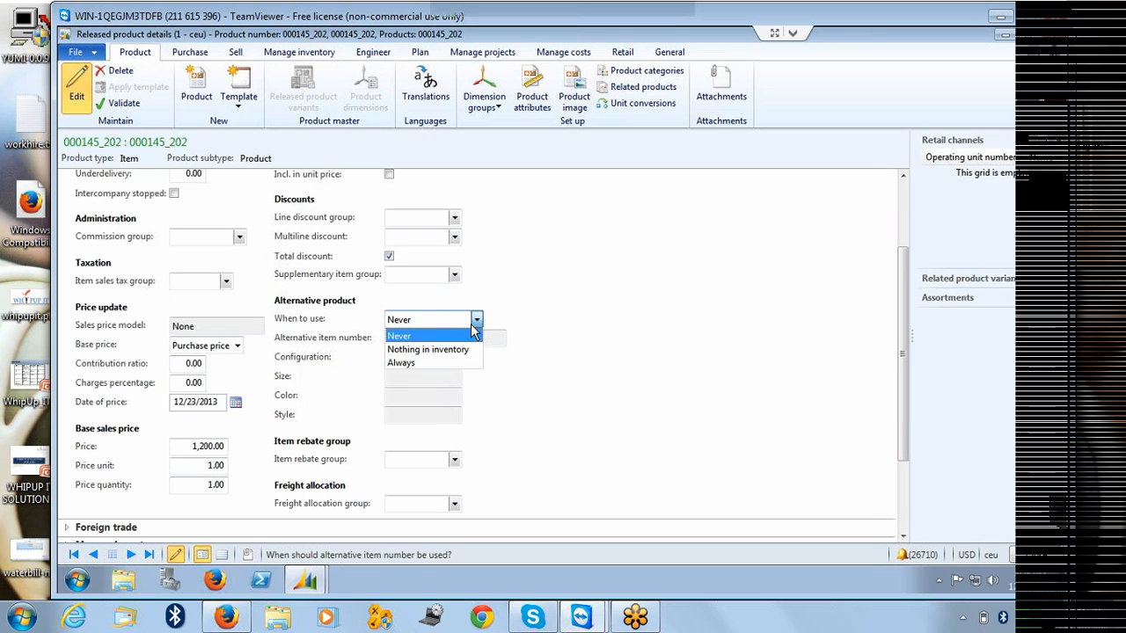
pyautogui.click(464, 350)
pyautogui.click(445, 339)
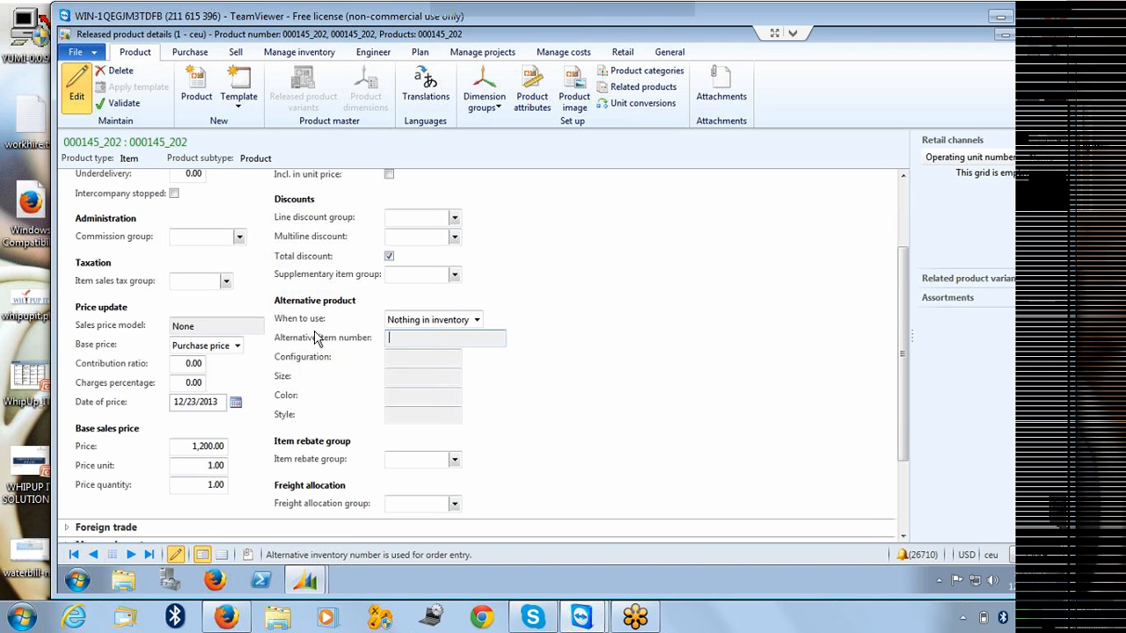
pyautogui.click(392, 339)
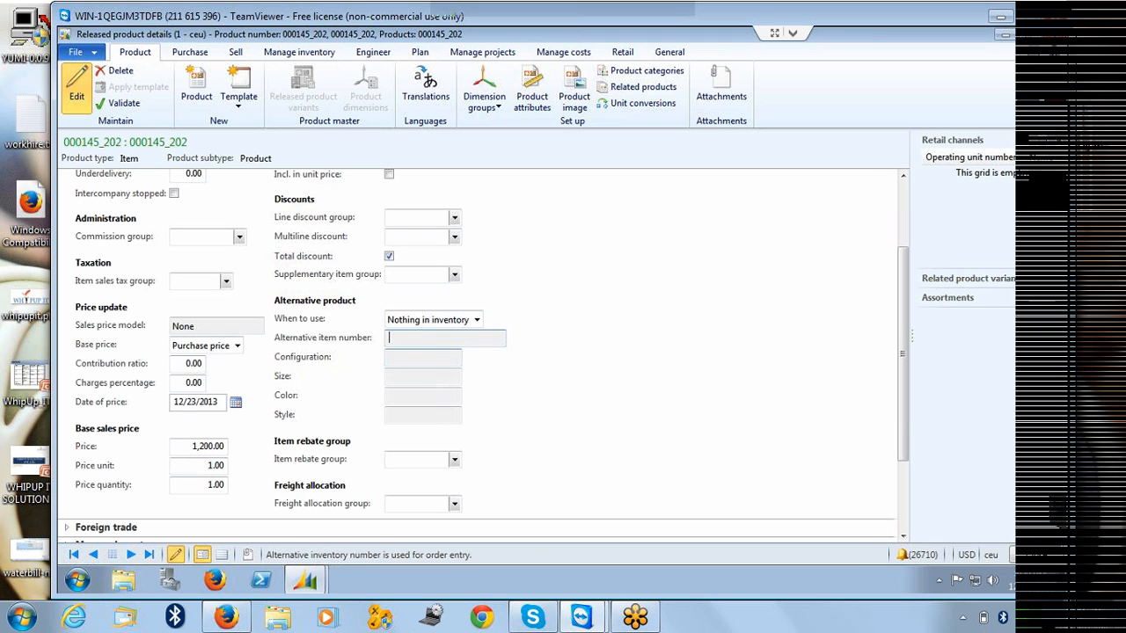
pyautogui.click(477, 321)
pyautogui.click(451, 339)
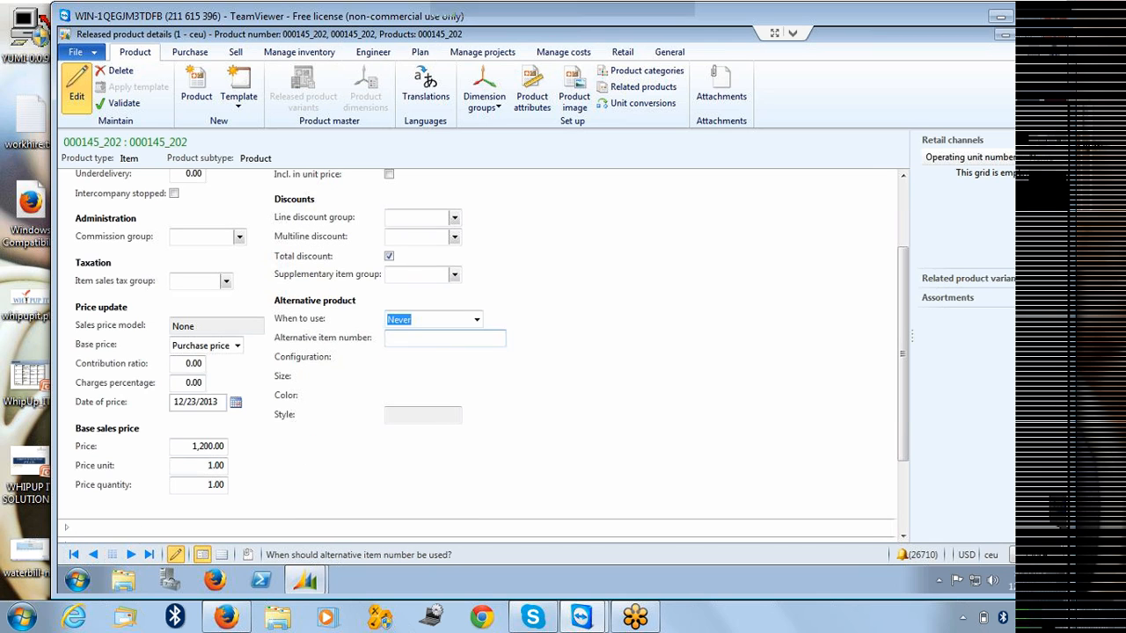
# - Review the item rebate and freight allocation groups, then collapse the Sell section
pyautogui.scroll(-3, 454, 348)
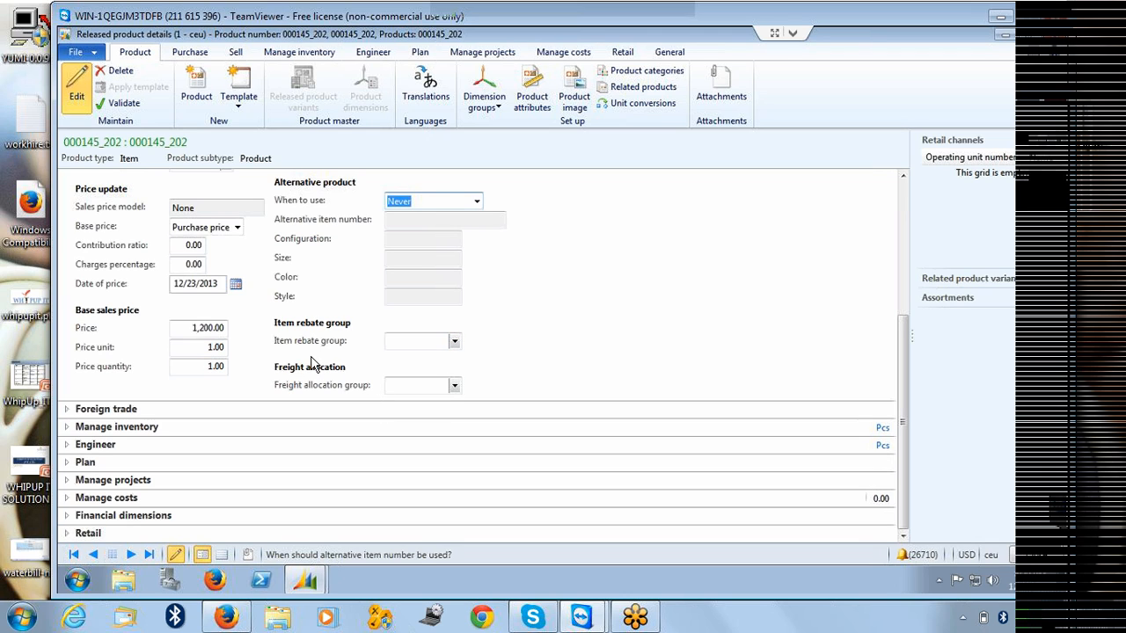
pyautogui.click(438, 347)
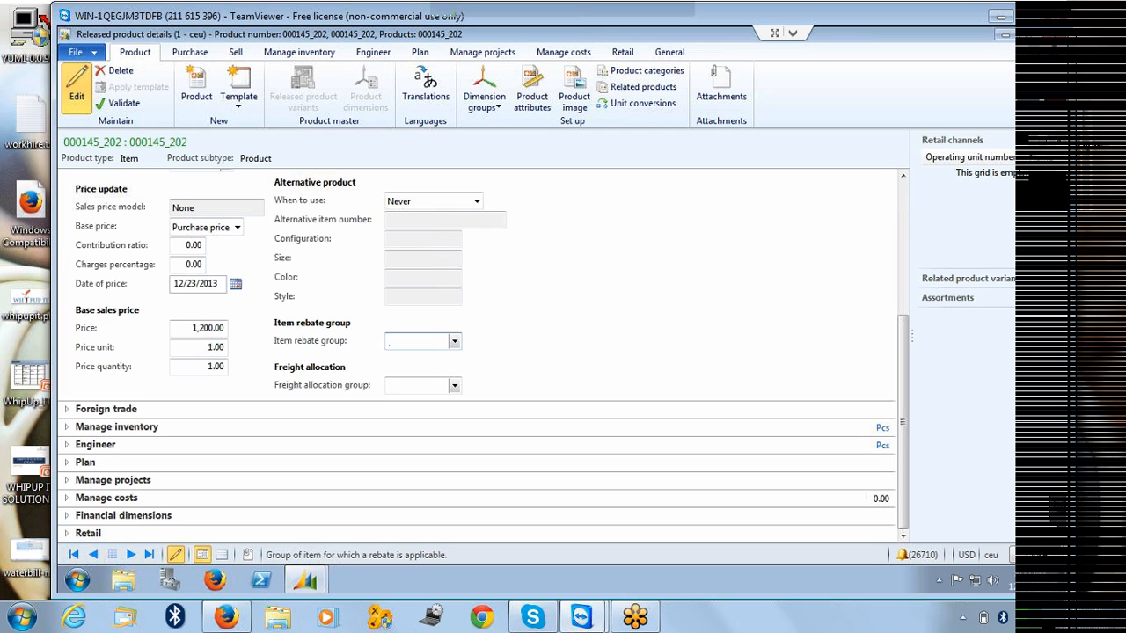
pyautogui.scroll(5, 236, 428)
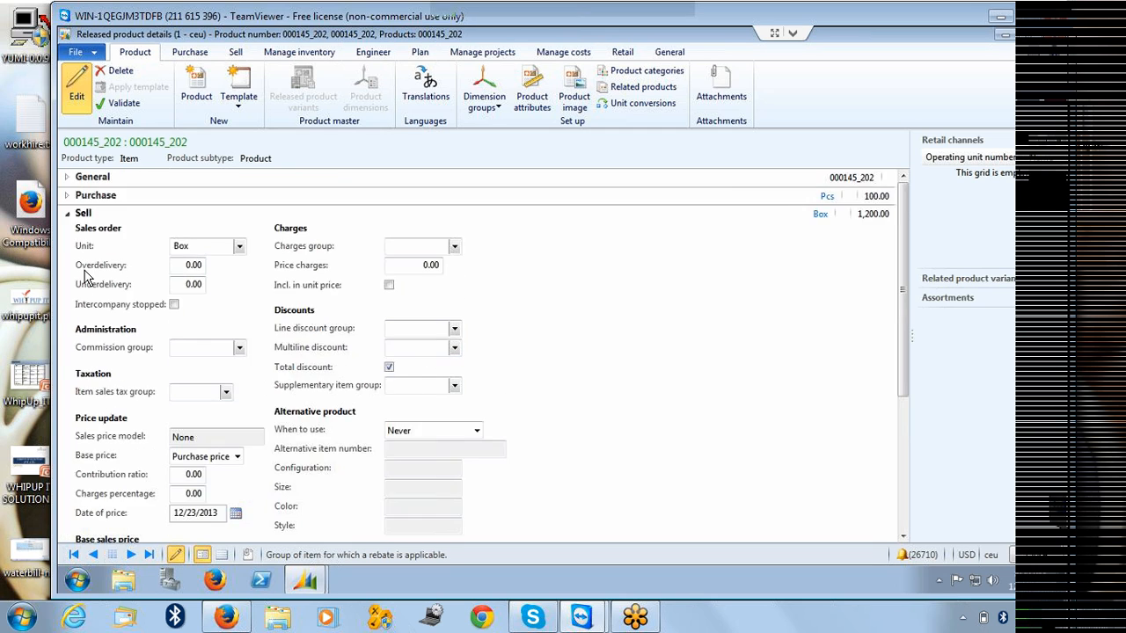
pyautogui.click(68, 214)
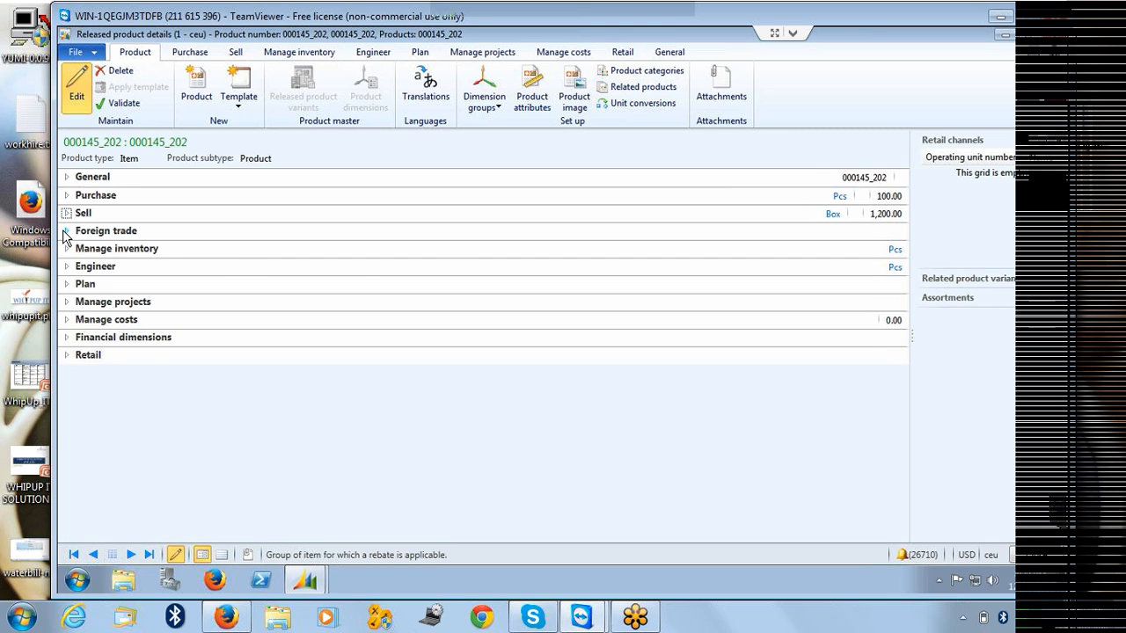
# - Examine the Foreign trade section's commodity codes, origin countries, additional units and charges percentage, then collapse the section
pyautogui.click(66, 231)
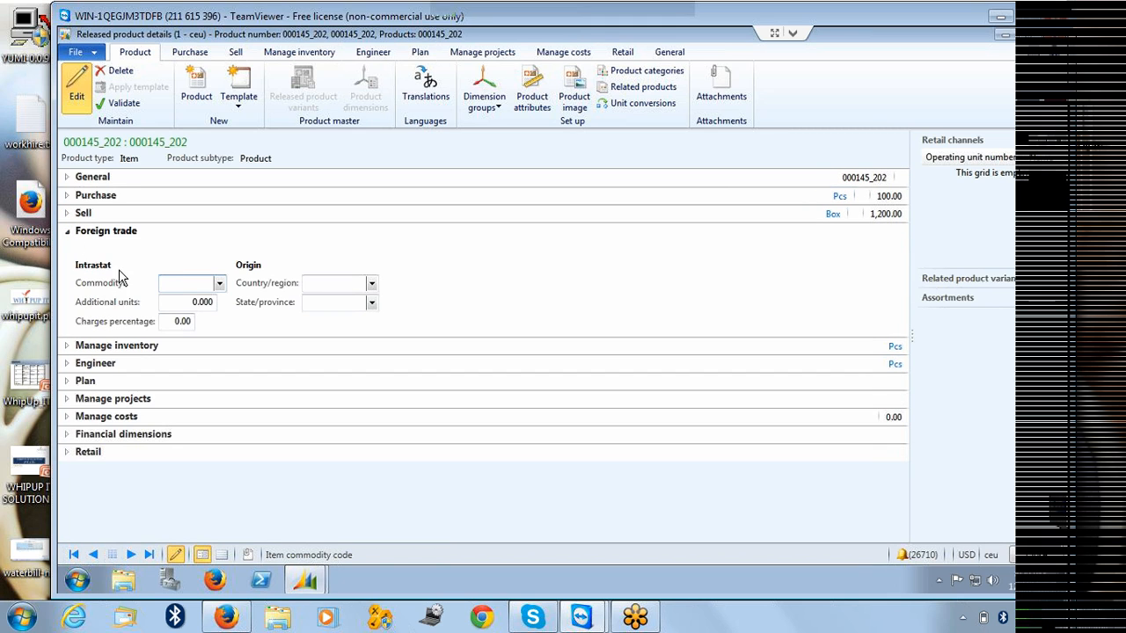
pyautogui.click(219, 283)
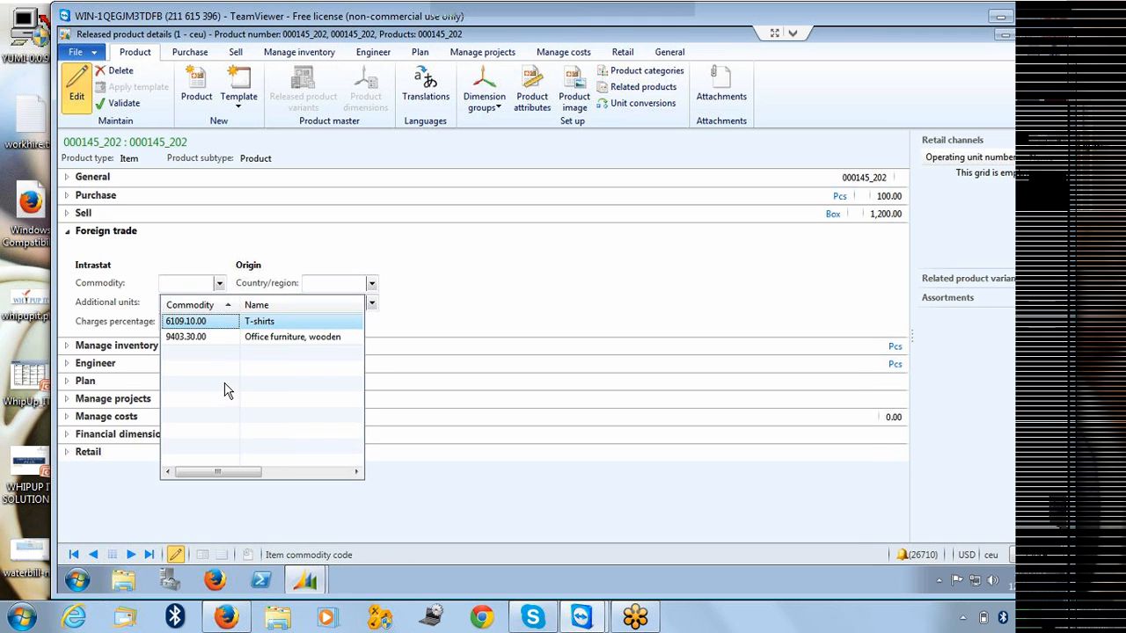
pyautogui.click(219, 282)
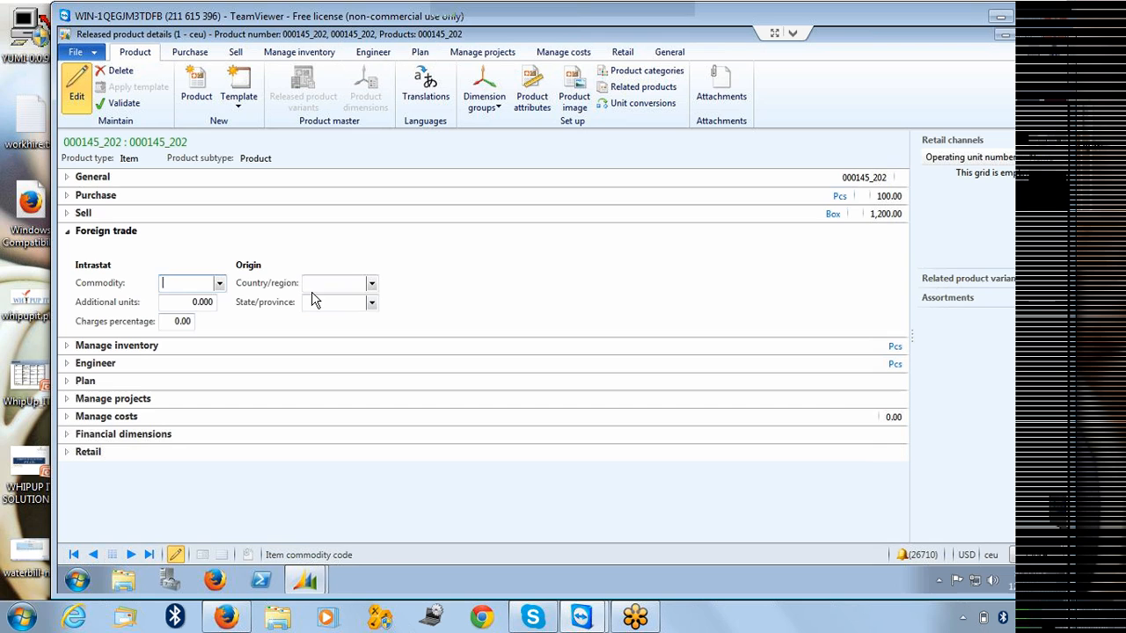
pyautogui.click(371, 283)
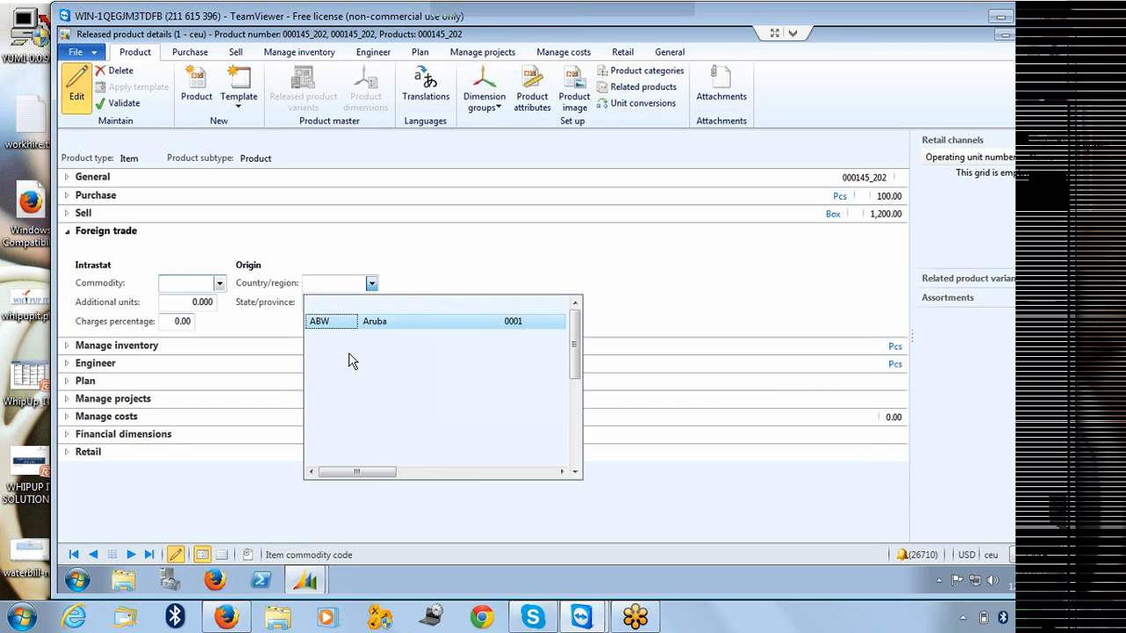
pyautogui.click(248, 318)
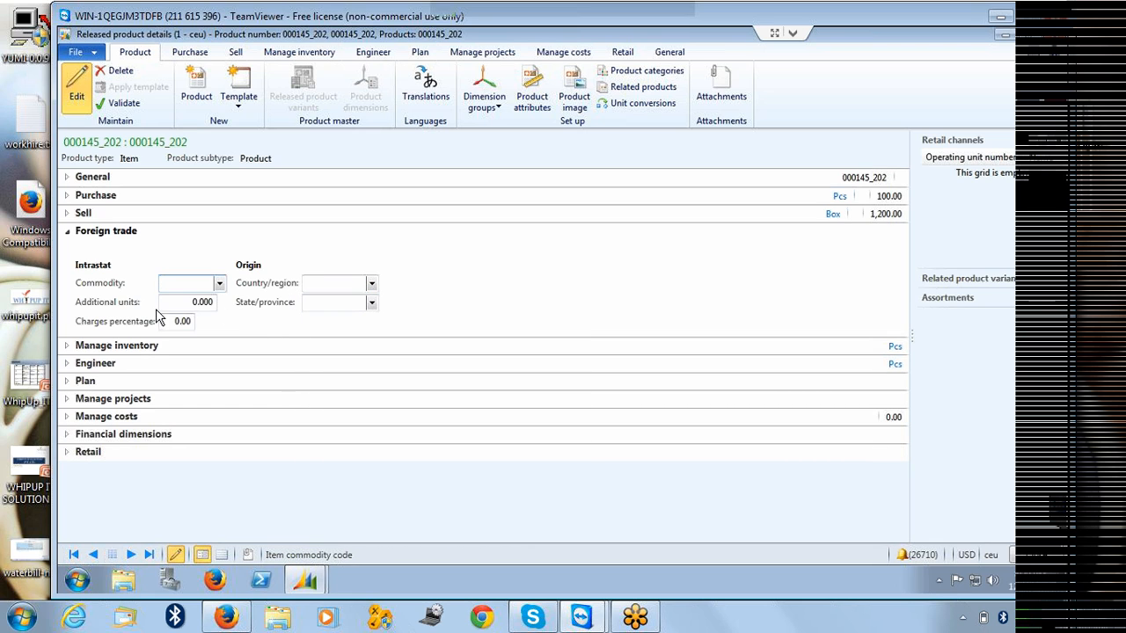
pyautogui.click(196, 302)
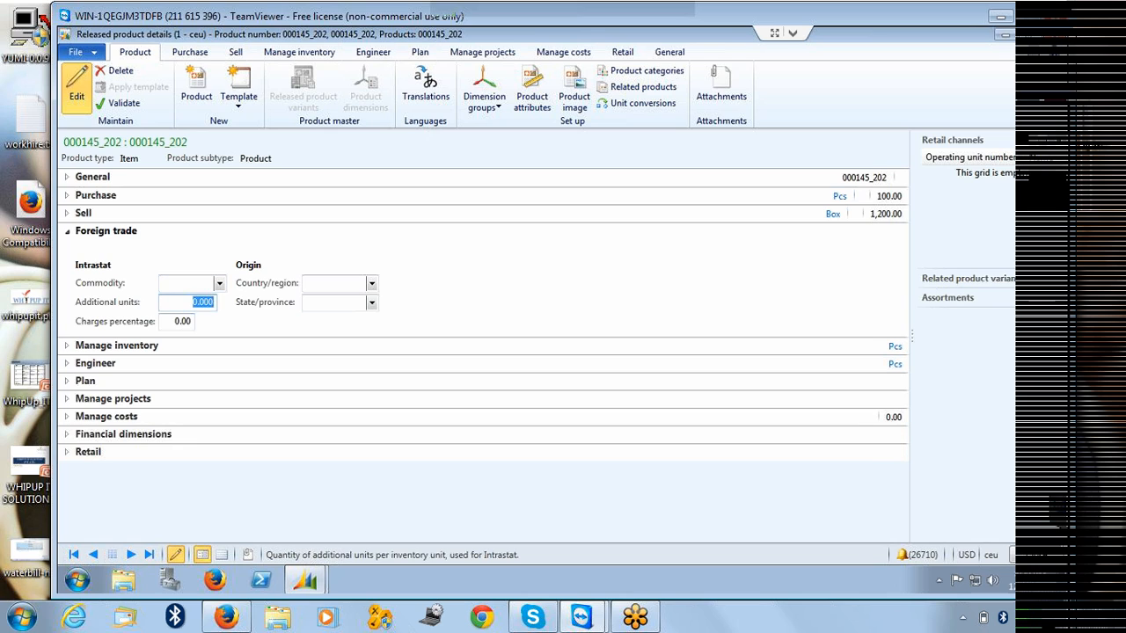
pyautogui.moveTo(175, 321); pyautogui.dragTo(191, 321)
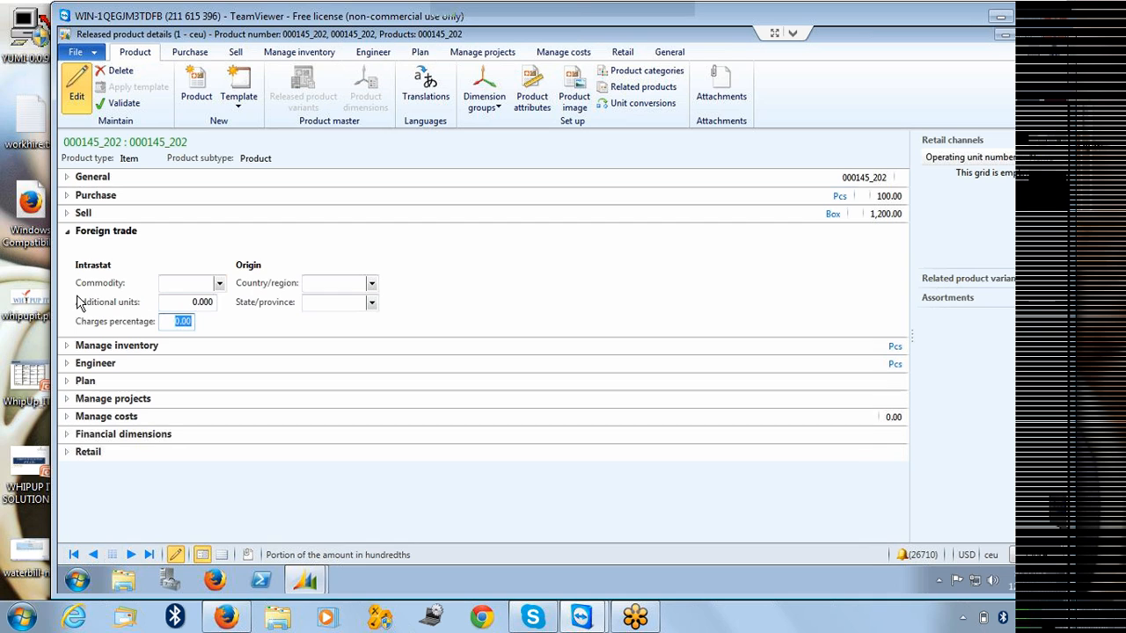
pyautogui.click(71, 234)
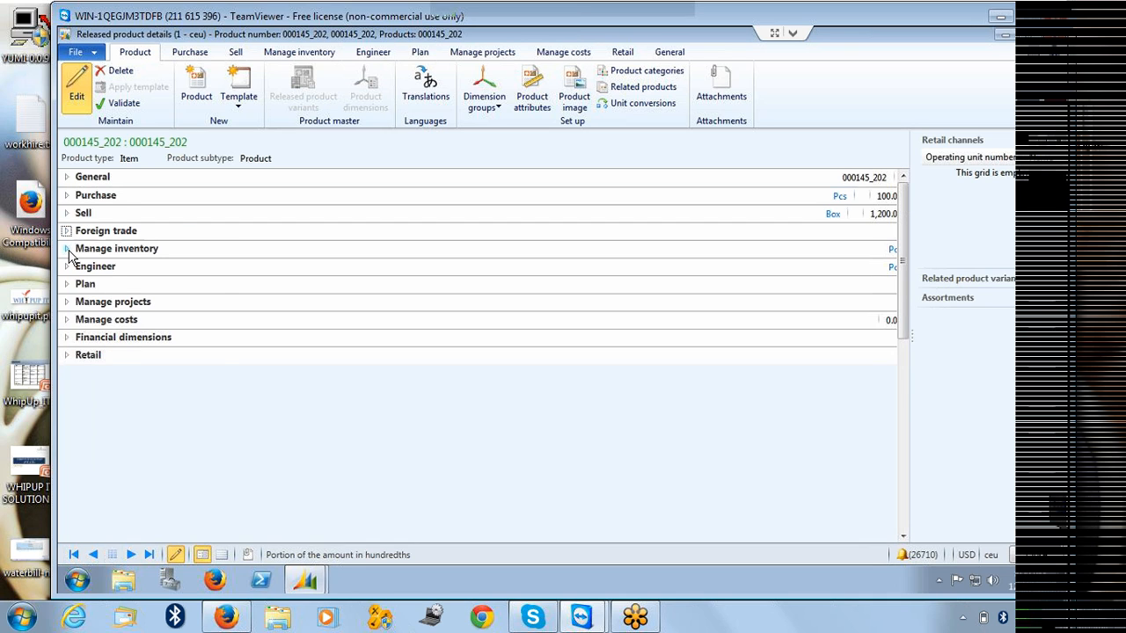
# - Examine the Manage inventory section's tracking groups, pallet types and quantity, package handling time, transfer order and catch weight fields
pyautogui.click(69, 251)
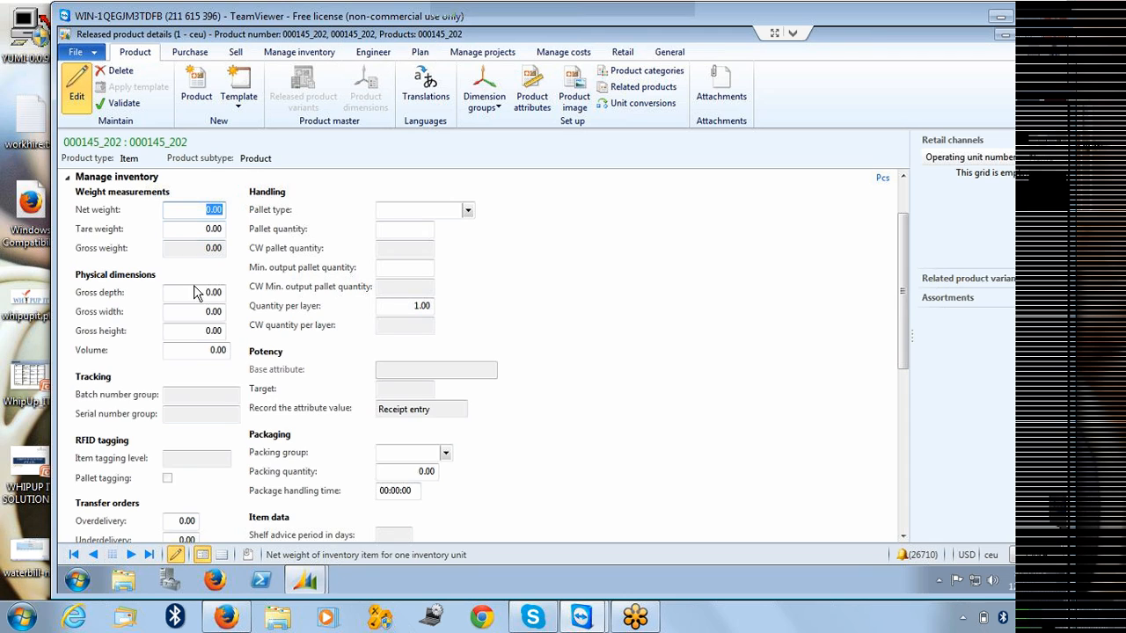
pyautogui.click(195, 395)
pyautogui.press('Tab')
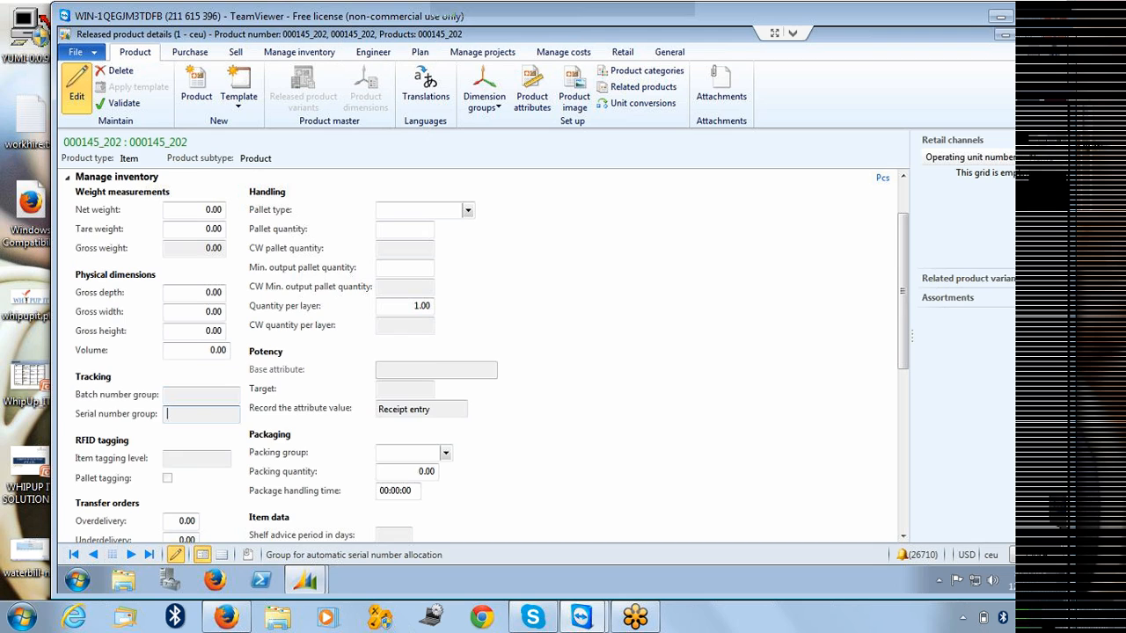
pyautogui.click(468, 212)
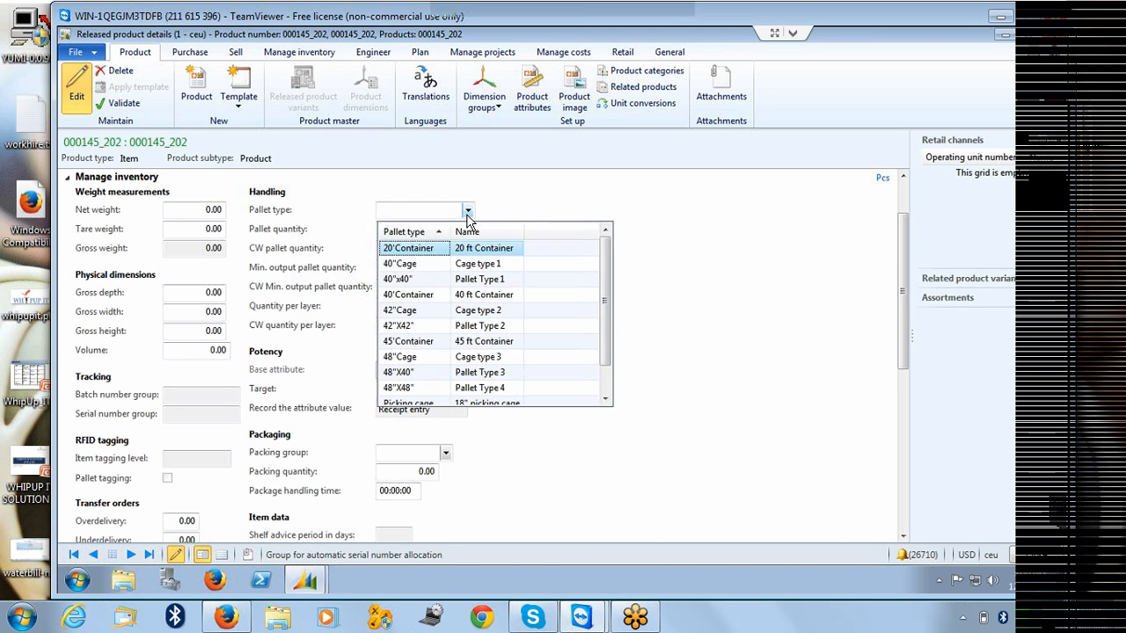
pyautogui.click(468, 212)
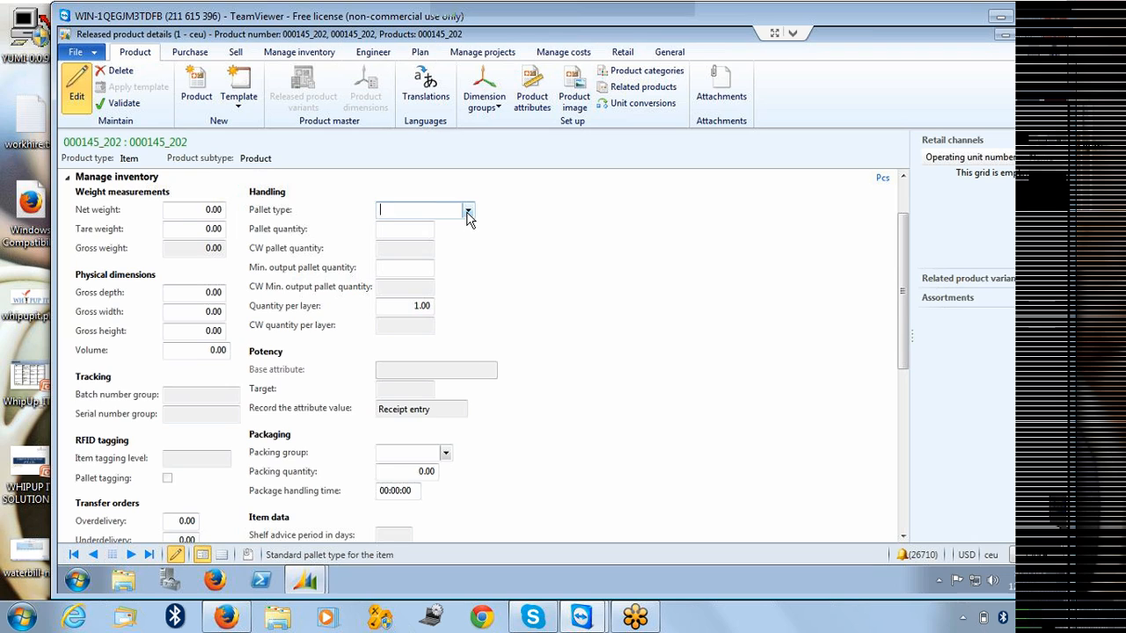
pyautogui.click(406, 229)
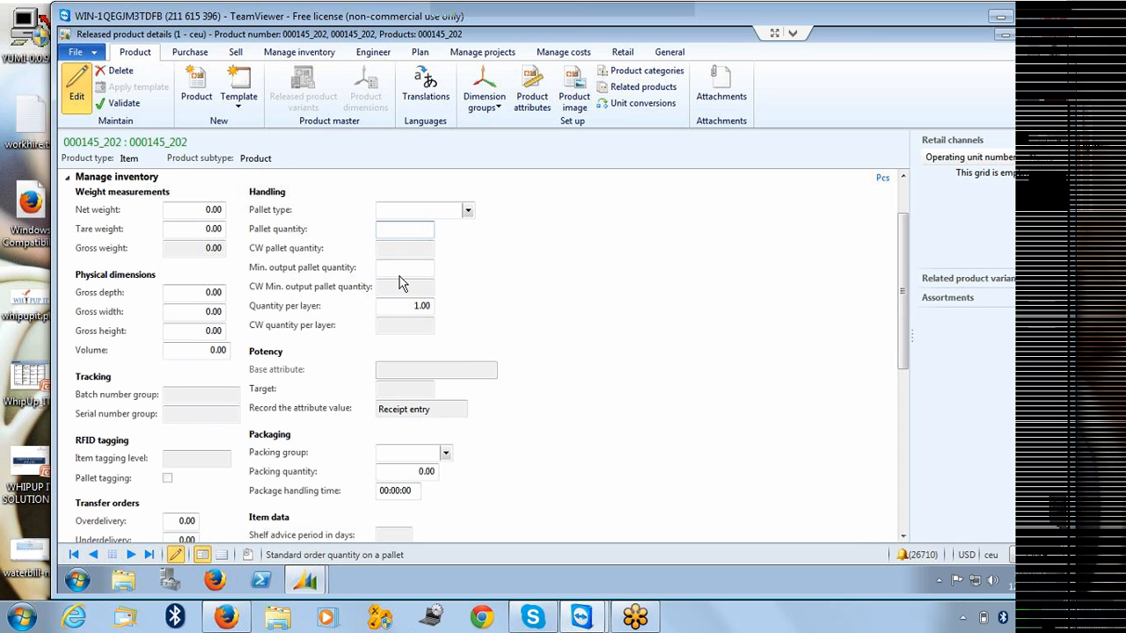
pyautogui.scroll(-5, 467, 351)
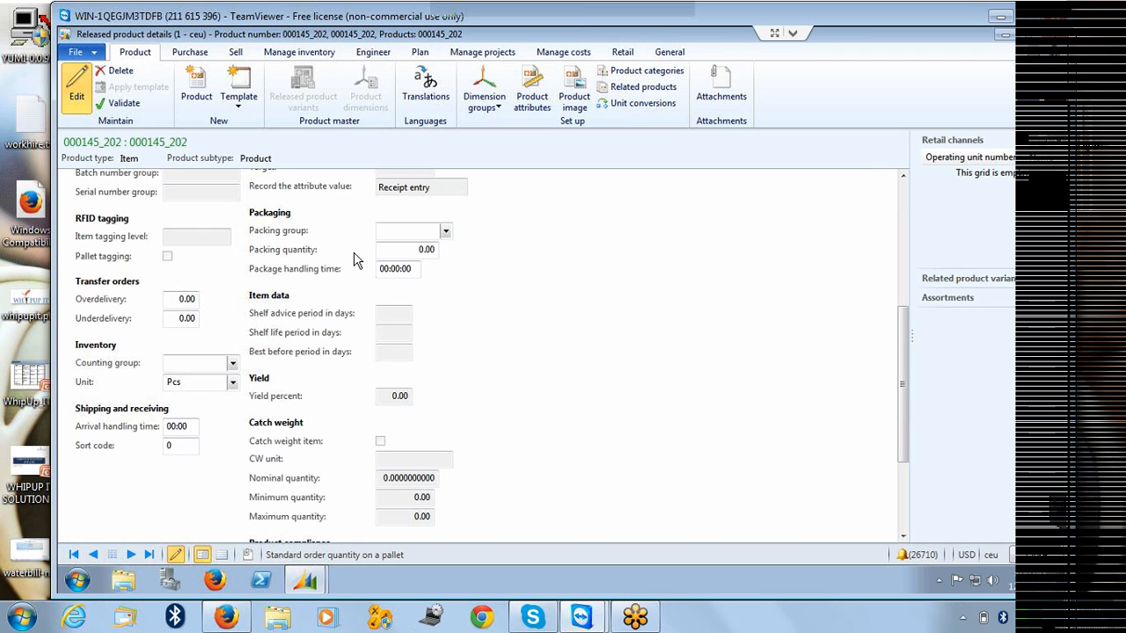
pyautogui.click(401, 268)
pyautogui.moveTo(408, 269); pyautogui.dragTo(352, 264)
pyautogui.scroll(-3, 352, 268)
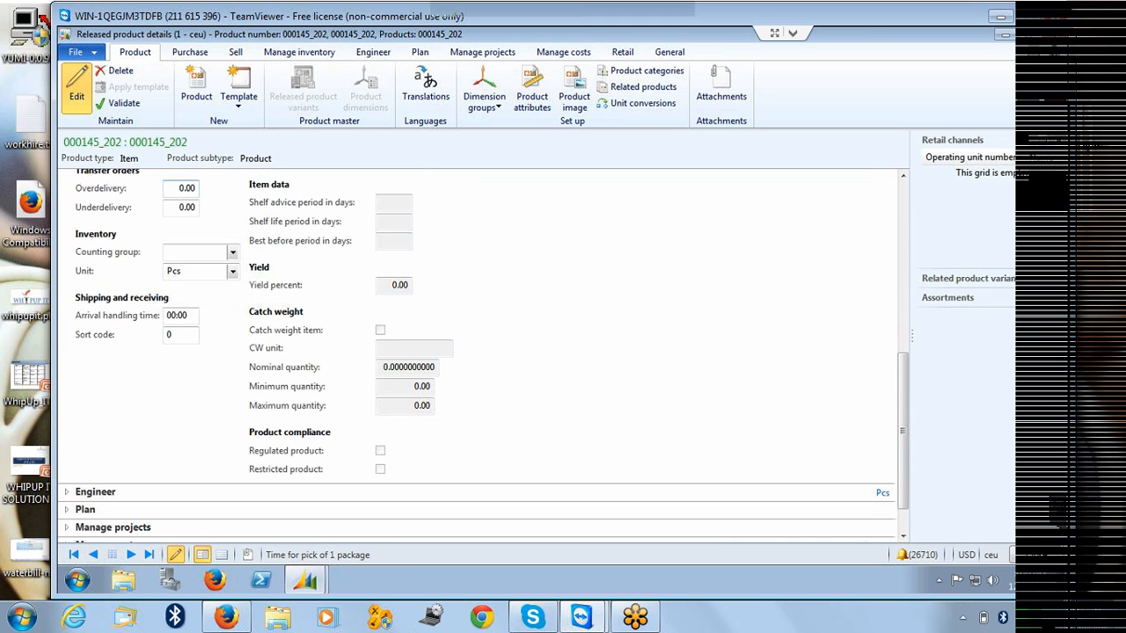
# - Examine the transfer order overdelivery, counting group, inventory unit and physical dimension fields, then collapse the Manage inventory section
pyautogui.click(180, 187)
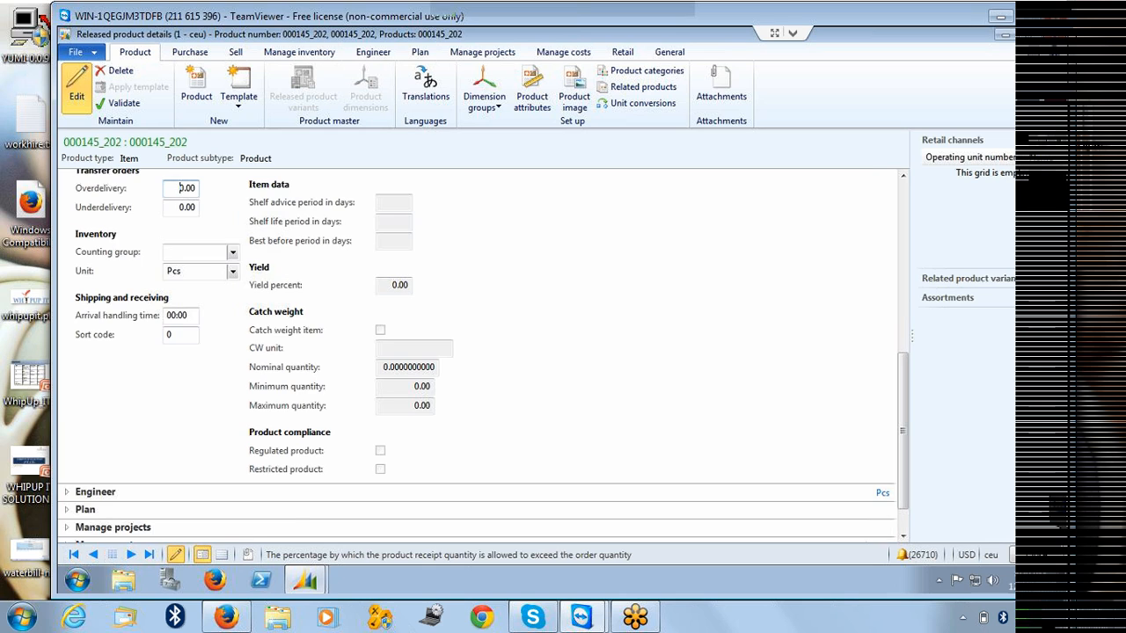
pyautogui.scroll(3, 475, 351)
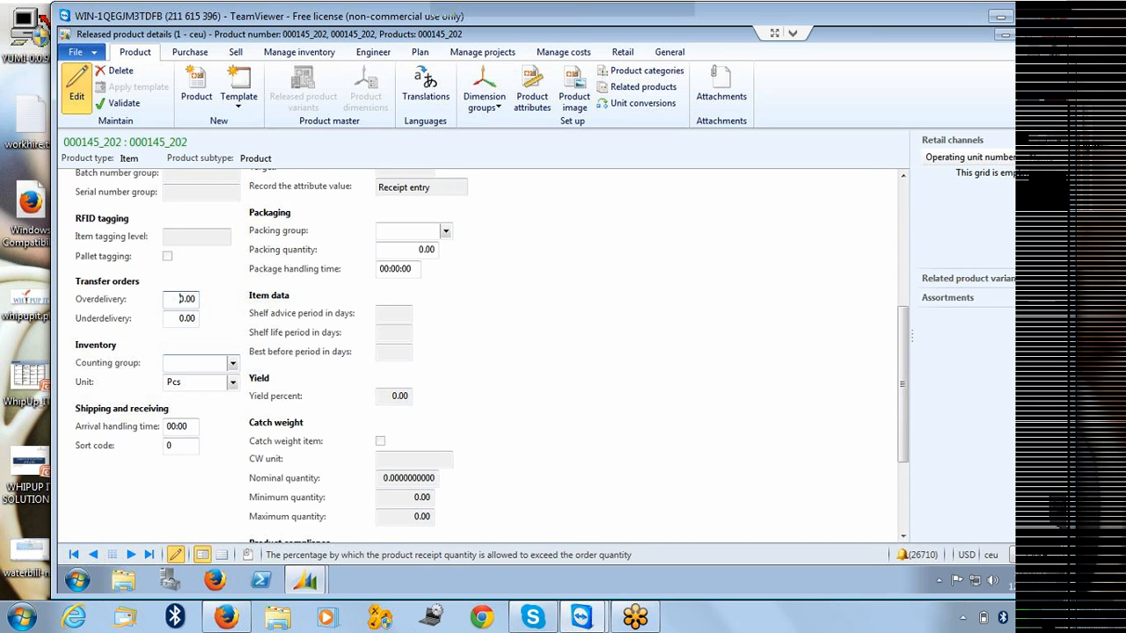
pyautogui.click(182, 364)
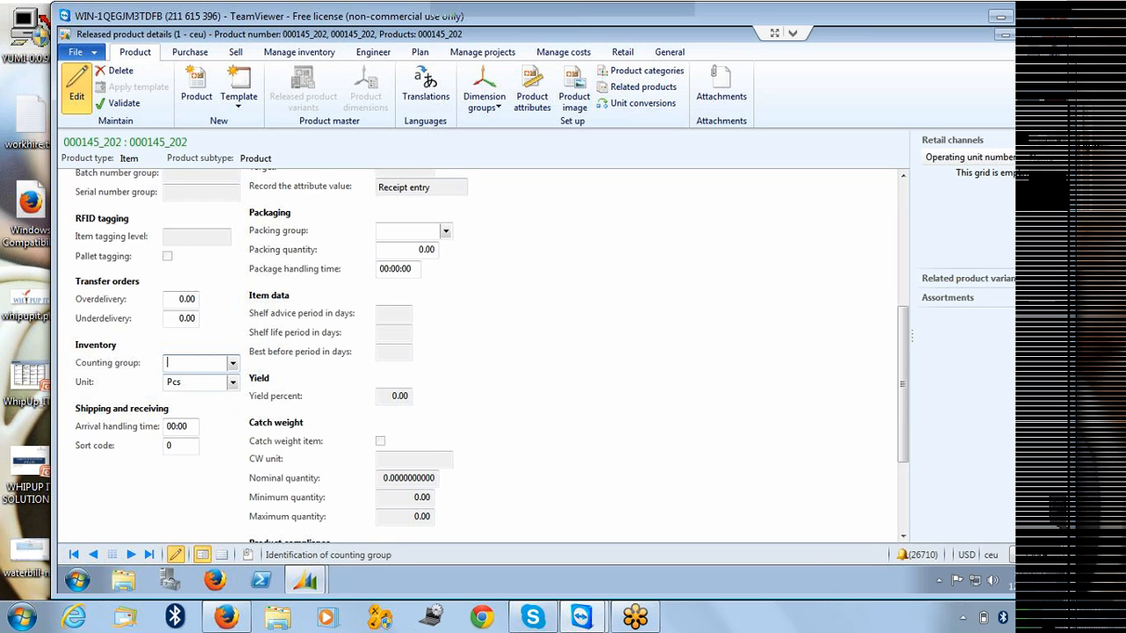
pyautogui.click(176, 381)
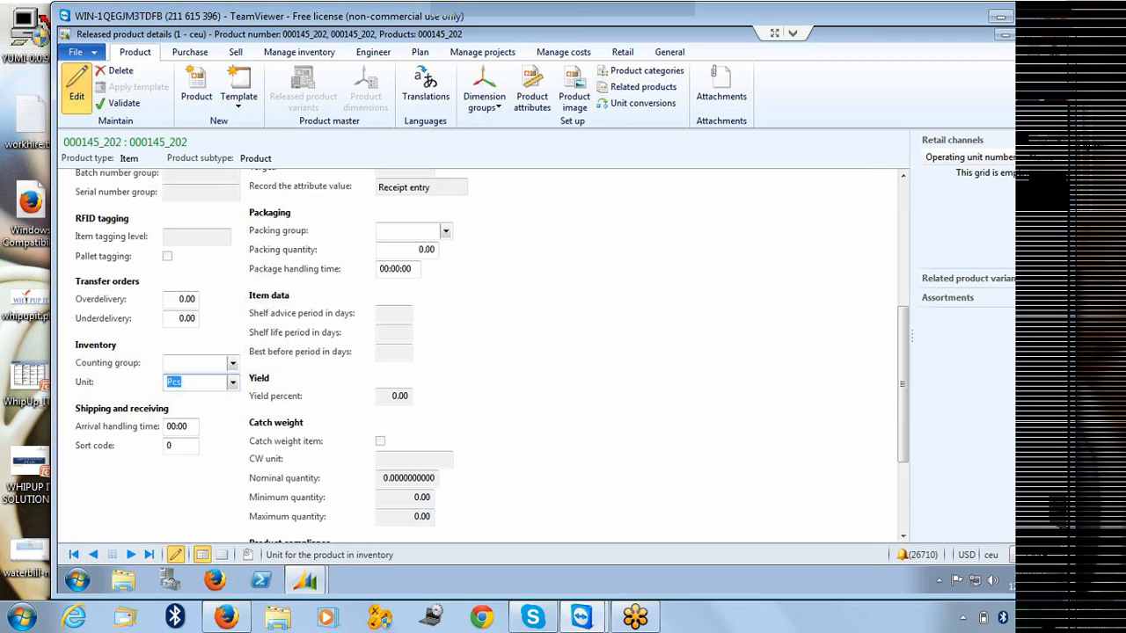
pyautogui.scroll(-5, 155, 387)
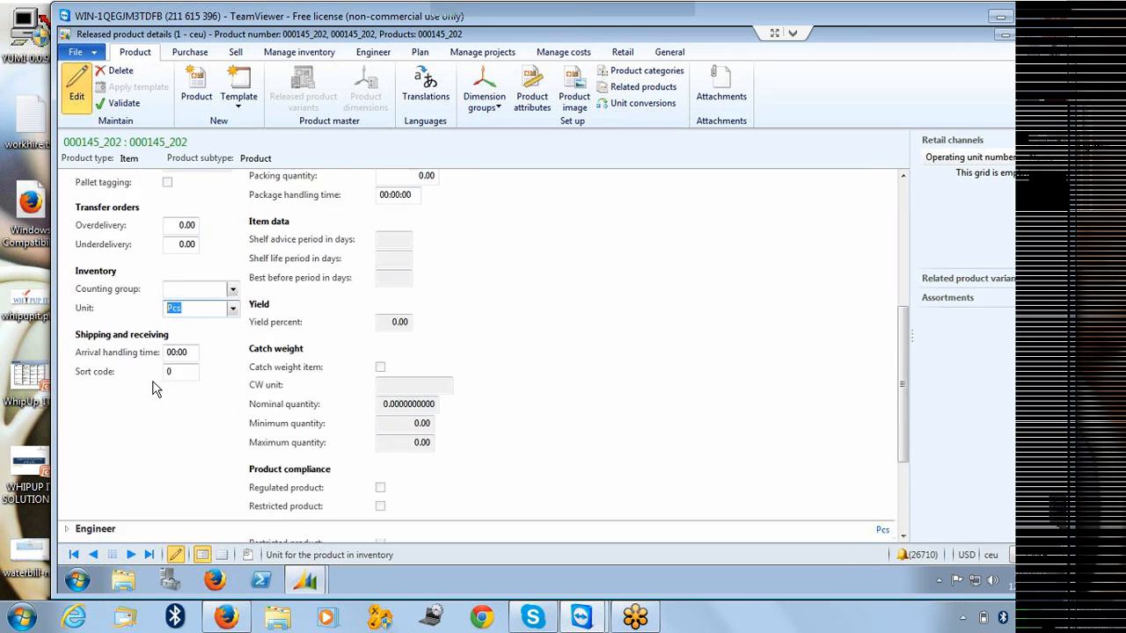
pyautogui.scroll(15, 84, 290)
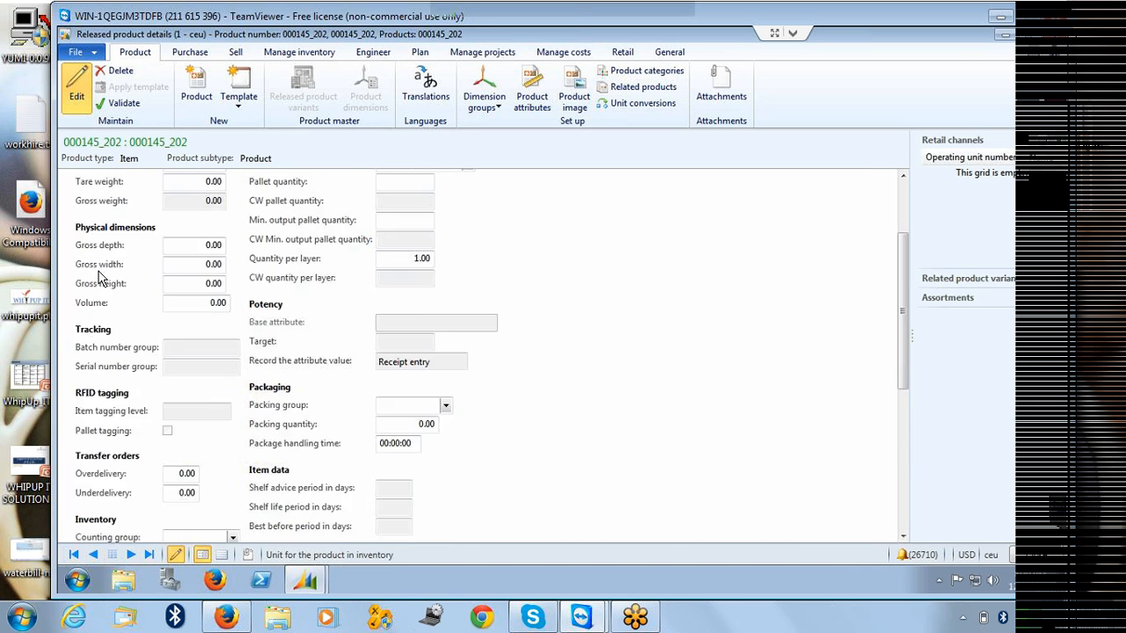
pyautogui.click(68, 249)
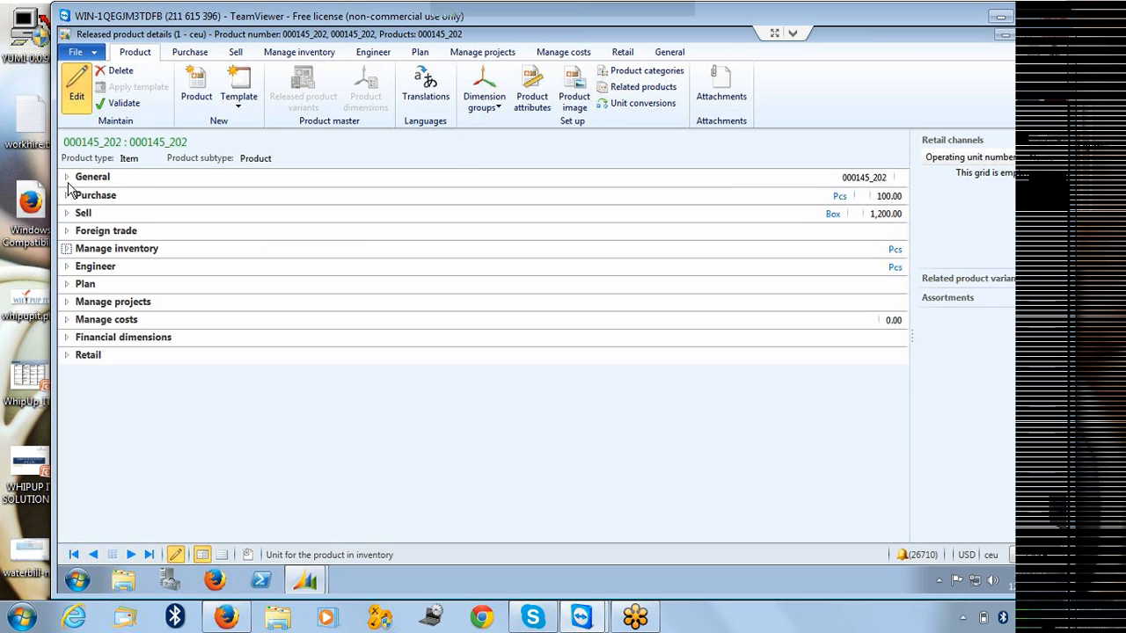
# - Review the product's General, Manage costs and Financial dimensions sections, collapsing each one after viewing it
pyautogui.click(67, 178)
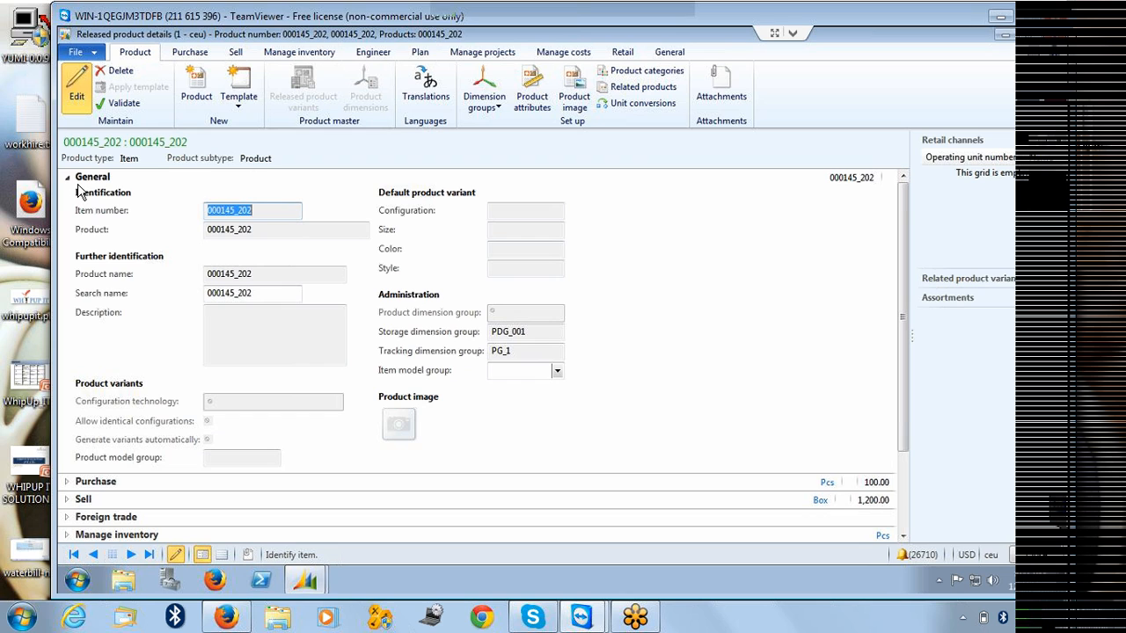
pyautogui.click(67, 177)
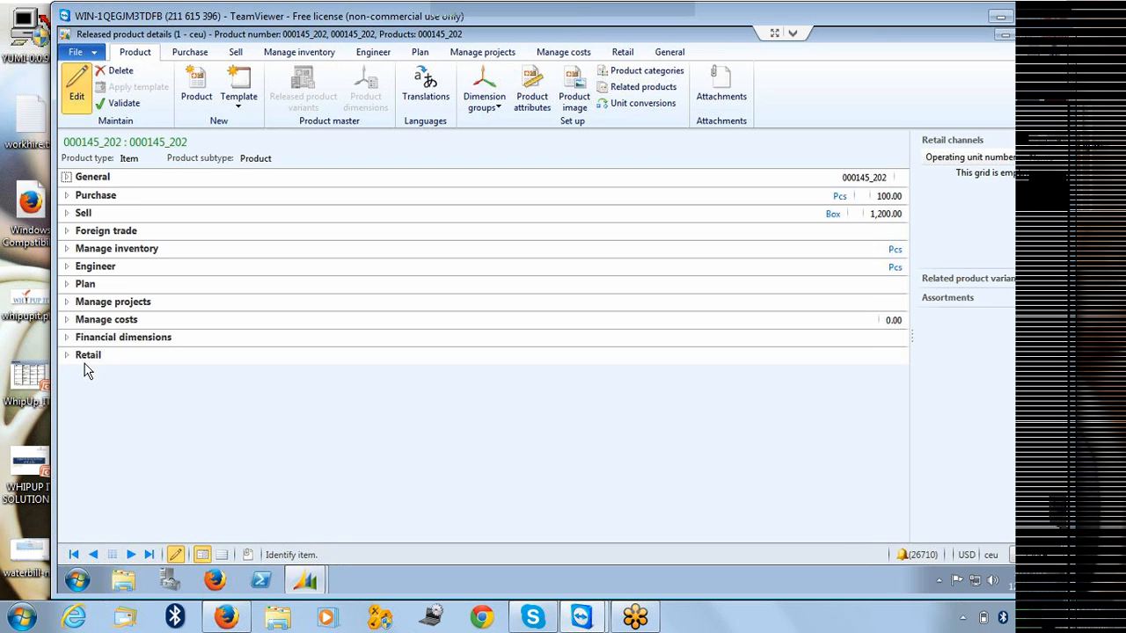
pyautogui.click(67, 320)
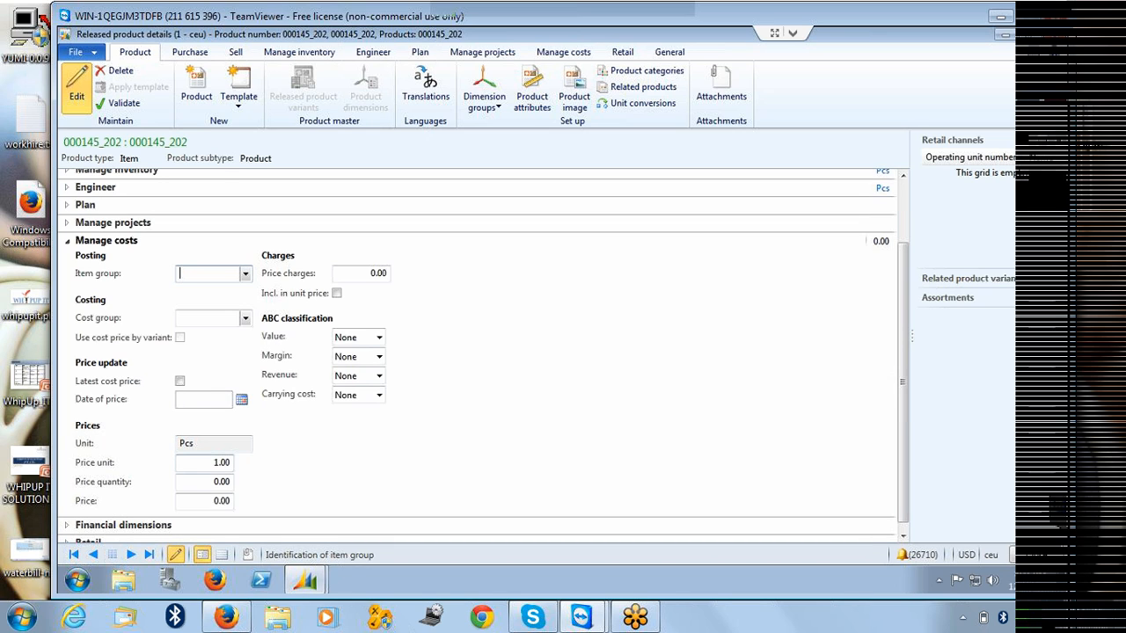
pyautogui.click(206, 462)
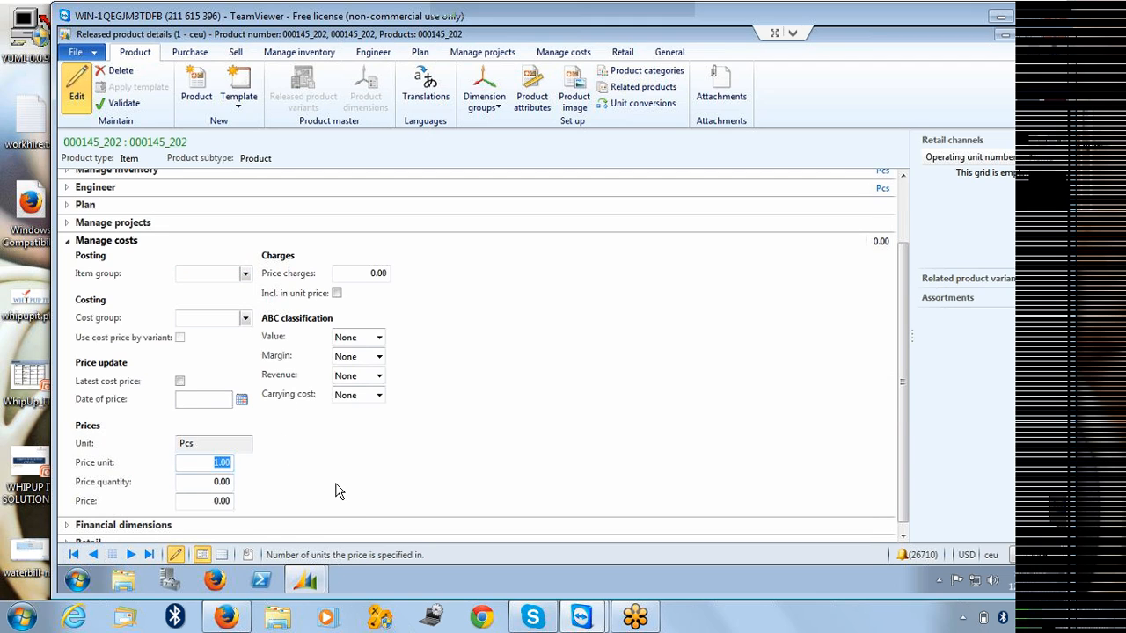
pyautogui.click(68, 245)
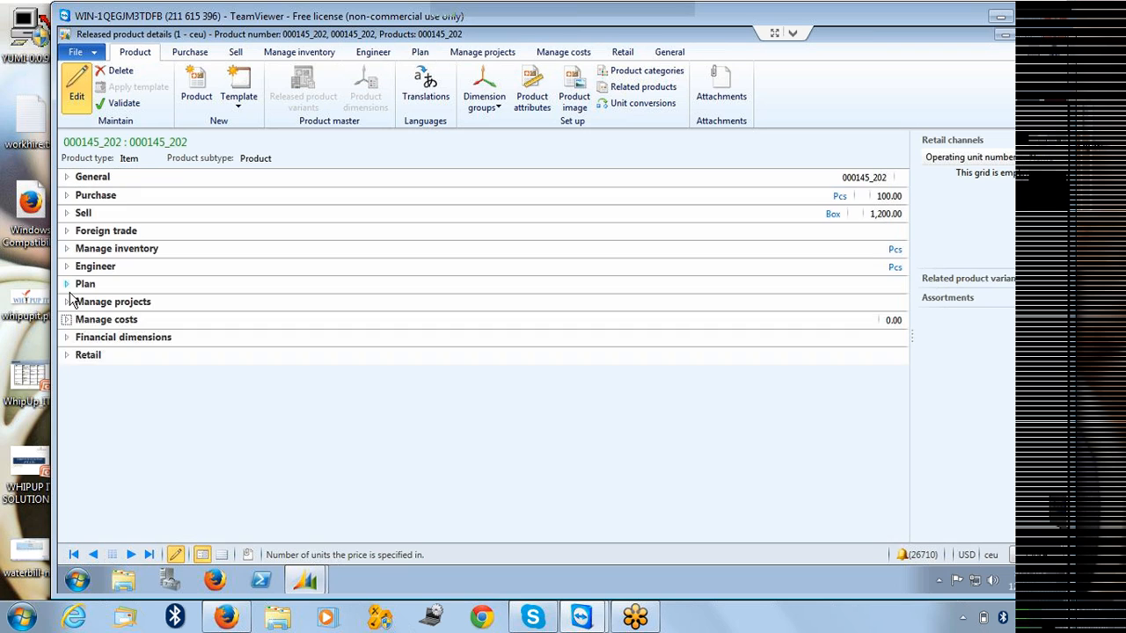
pyautogui.click(80, 338)
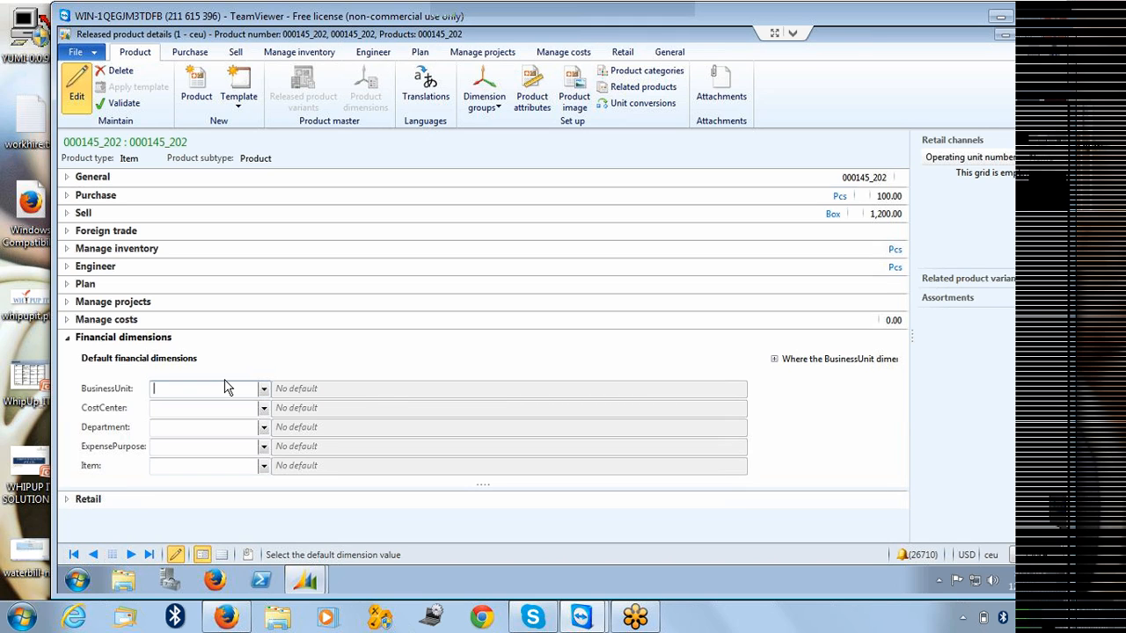
pyautogui.click(66, 340)
# - Validate the product's essential field values, read which fields are reported, and close the Infolog
pyautogui.click(117, 104)
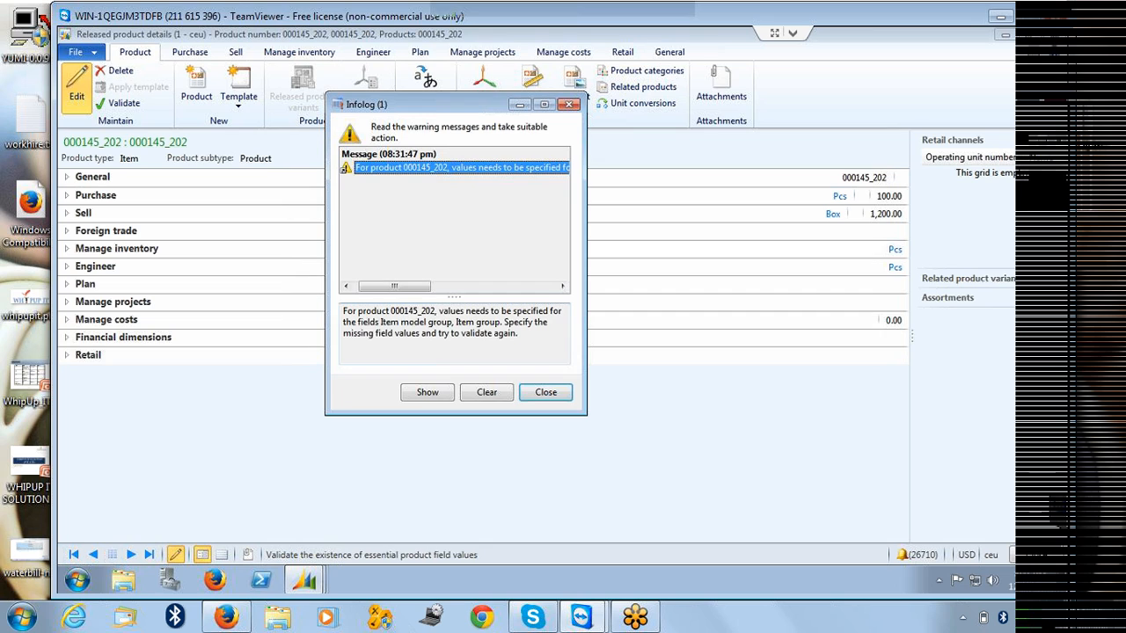
pyautogui.moveTo(380, 322); pyautogui.dragTo(500, 323)
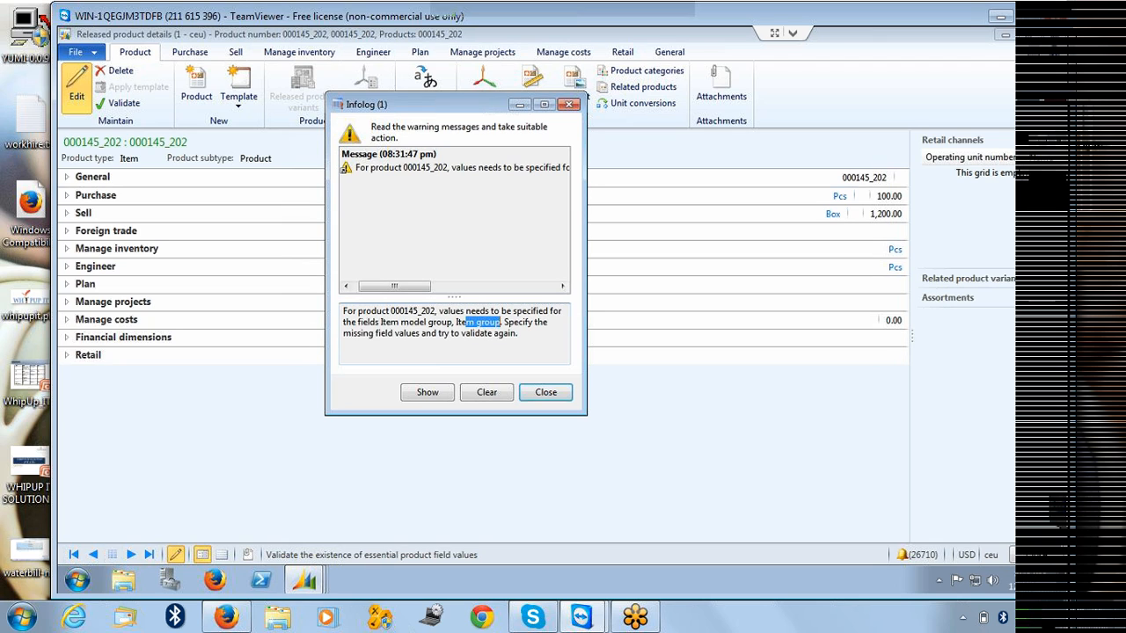
pyautogui.click(563, 396)
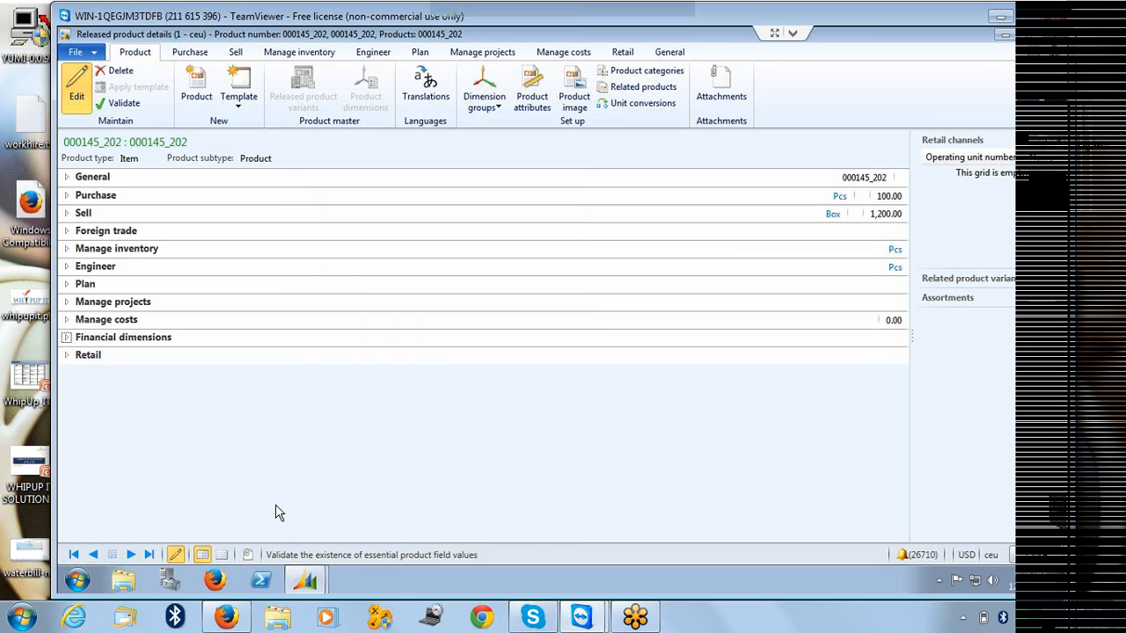
# - Look through the Manage inventory section for the required group fields, then collapse the section
pyautogui.click(68, 249)
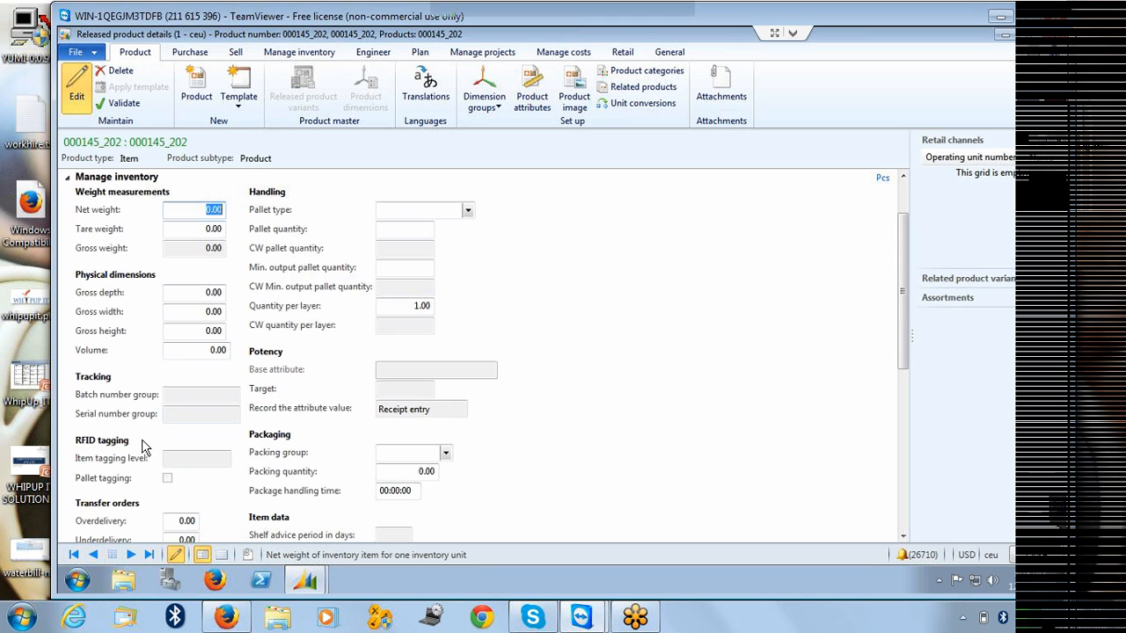
pyautogui.scroll(-3, 194, 341)
pyautogui.scroll(3, 199, 322)
pyautogui.scroll(1, 199, 320)
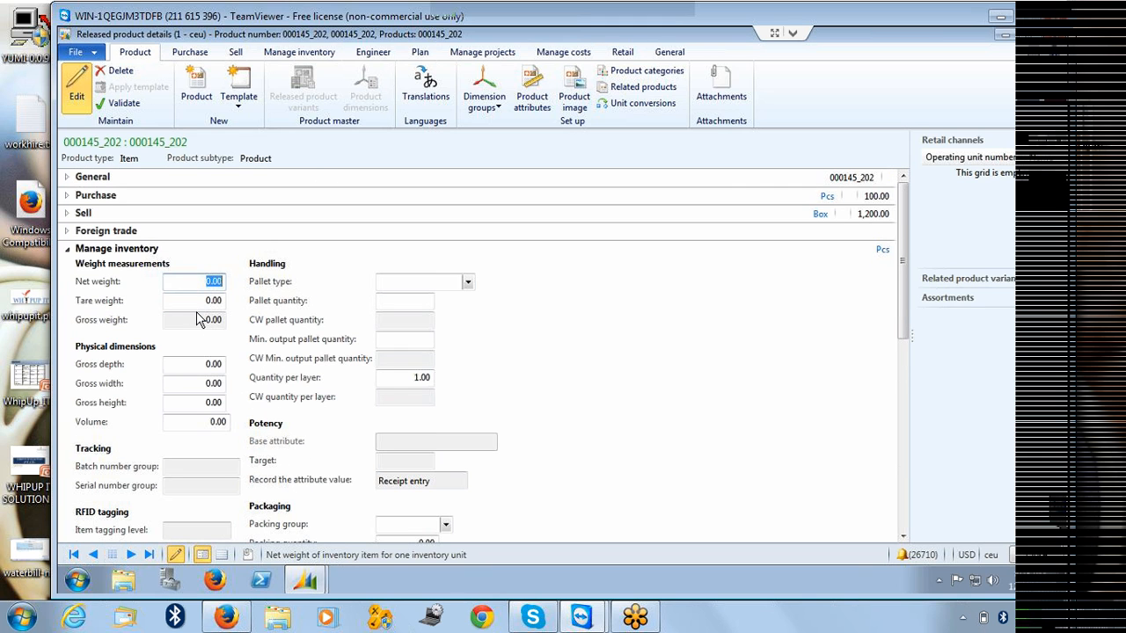
pyautogui.click(67, 249)
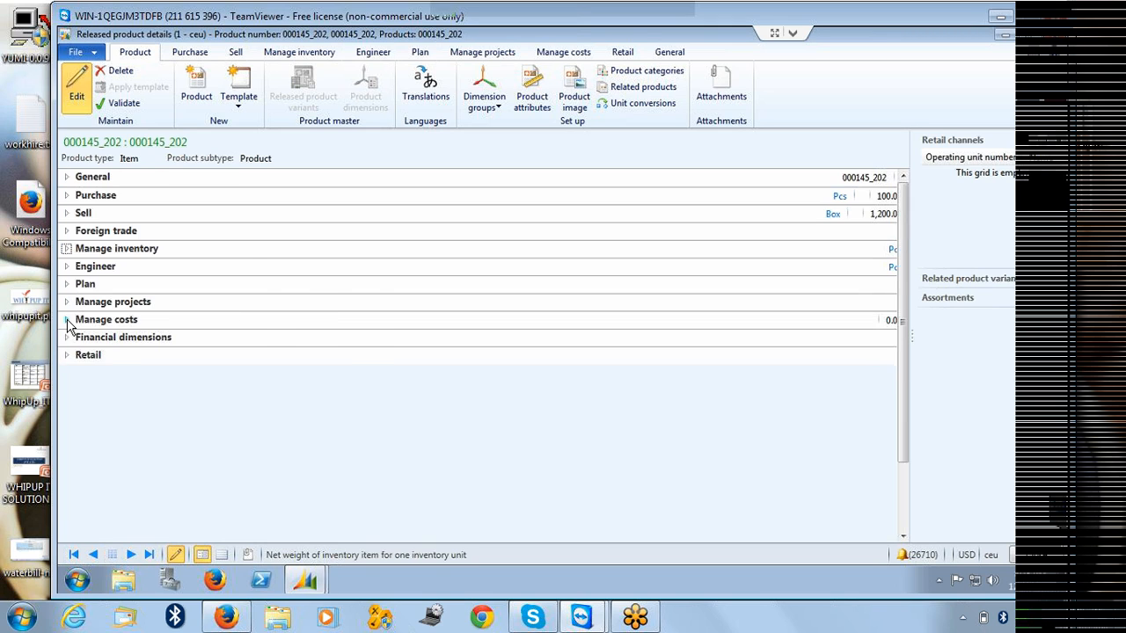
# - Set the product's item group to Car Audio in the Manage costs section
pyautogui.click(66, 320)
pyautogui.click(245, 275)
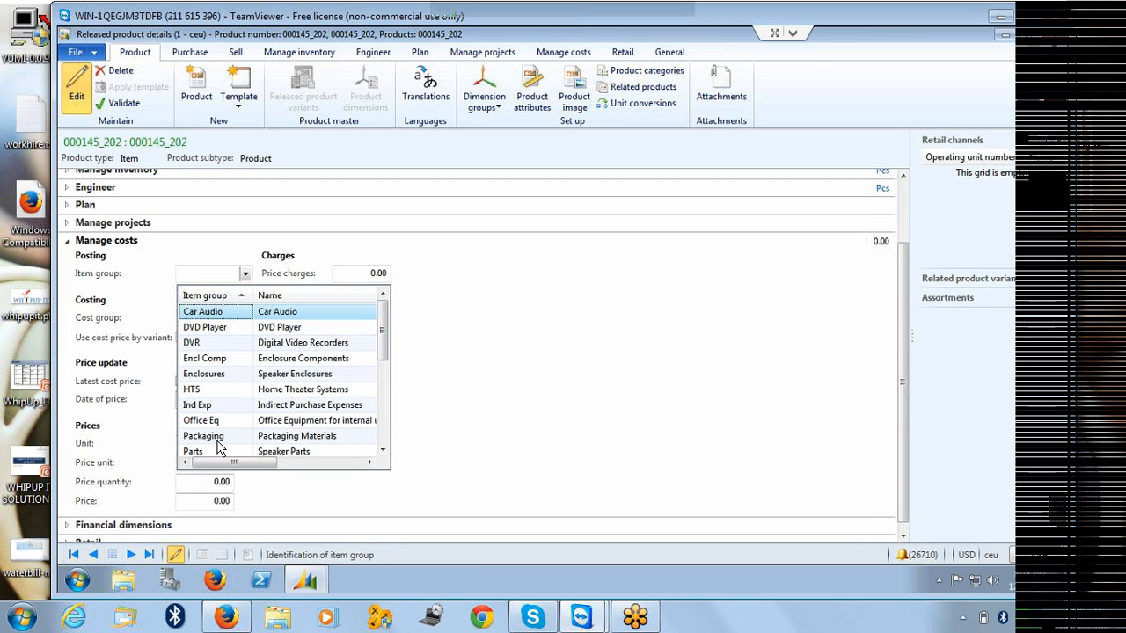
pyautogui.click(226, 317)
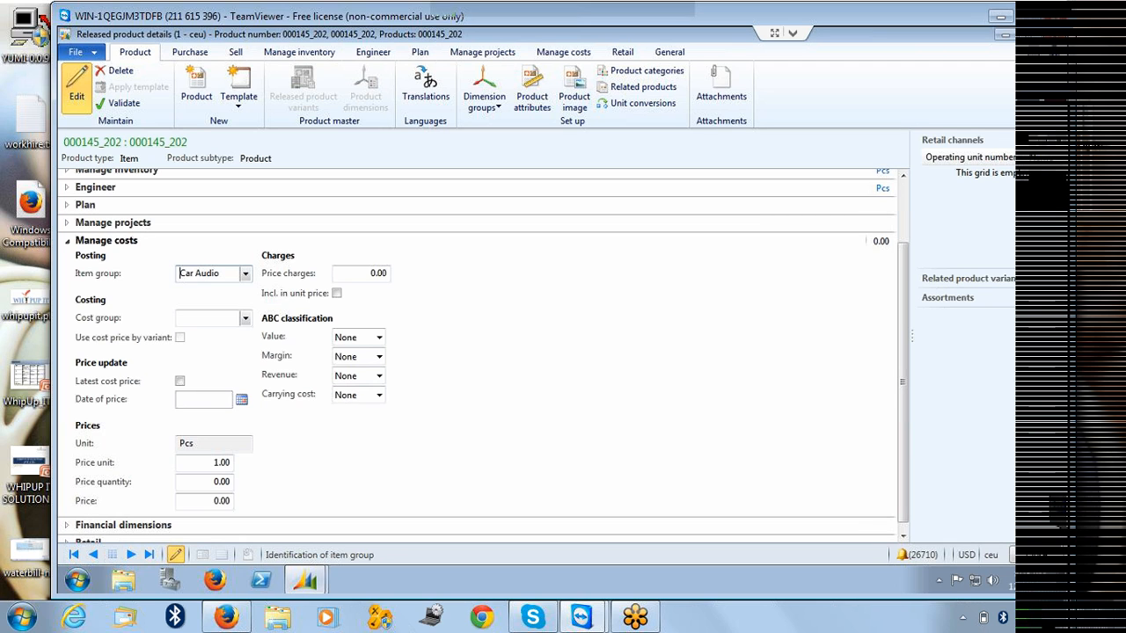
# - View the Car Audio item group's details, examine its Sales order posting accounts, then close the Item groups form
pyautogui.rightClick(211, 272)
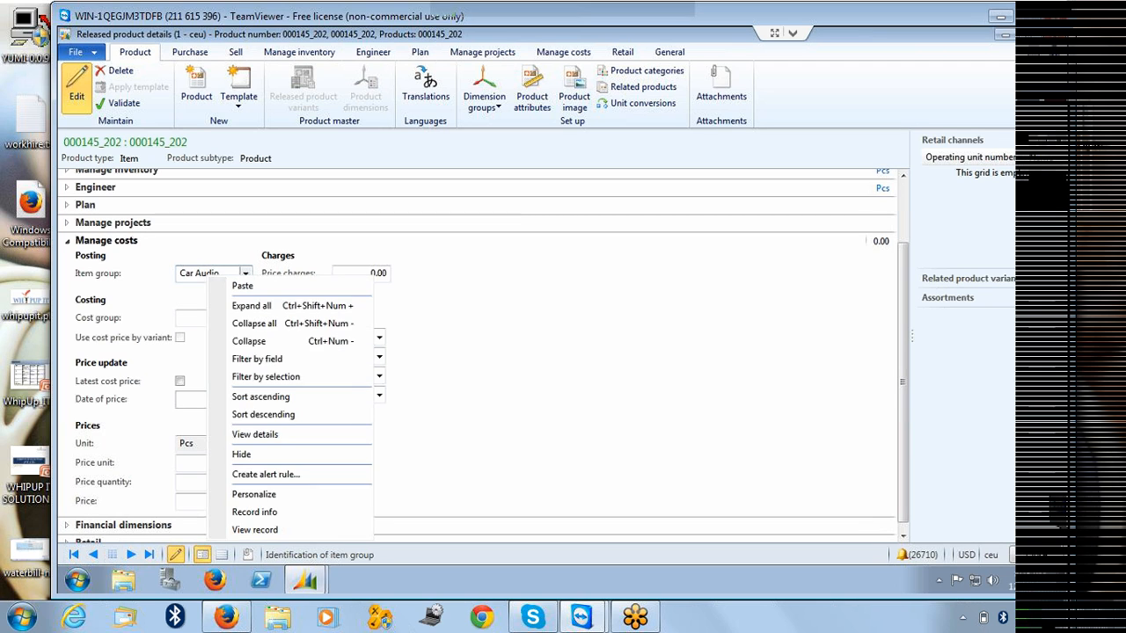
pyautogui.click(269, 428)
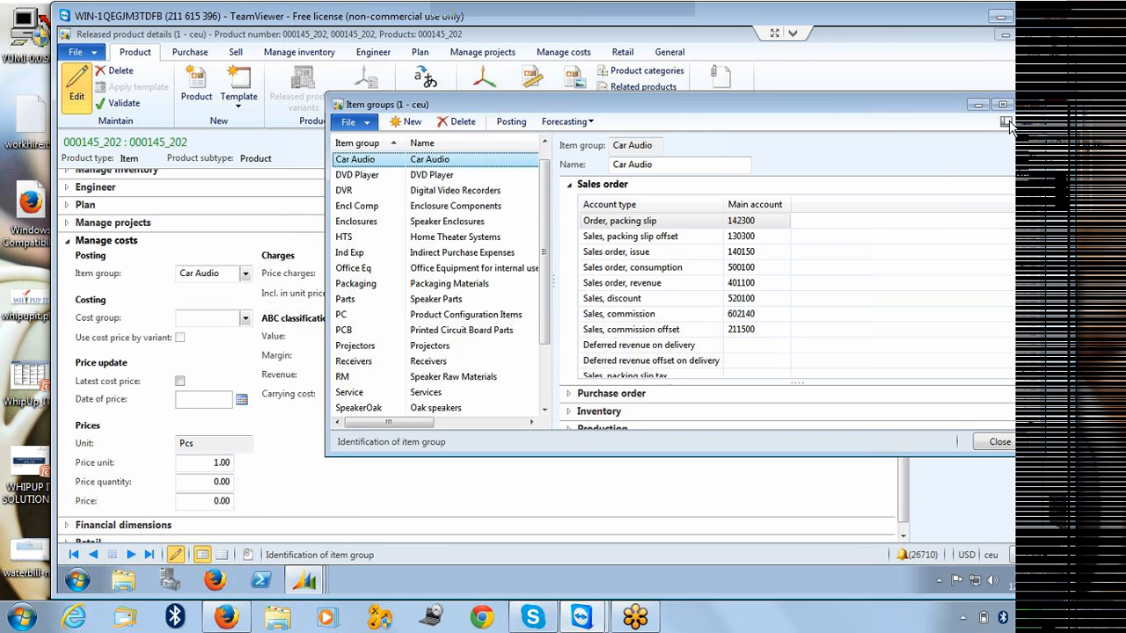
pyautogui.click(1002, 106)
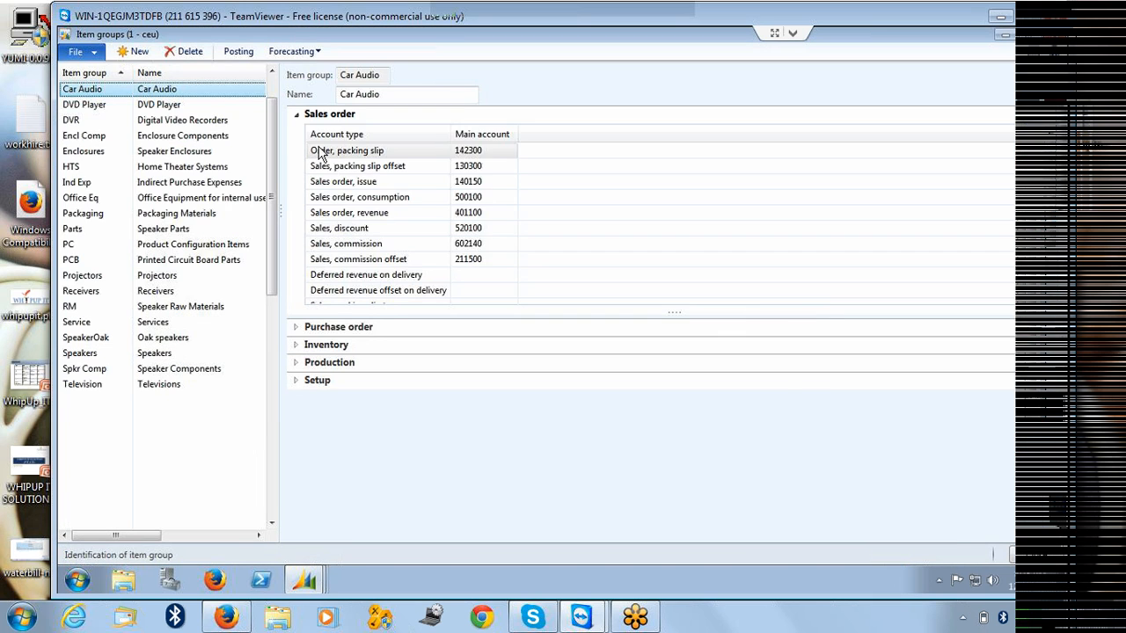
pyautogui.click(295, 116)
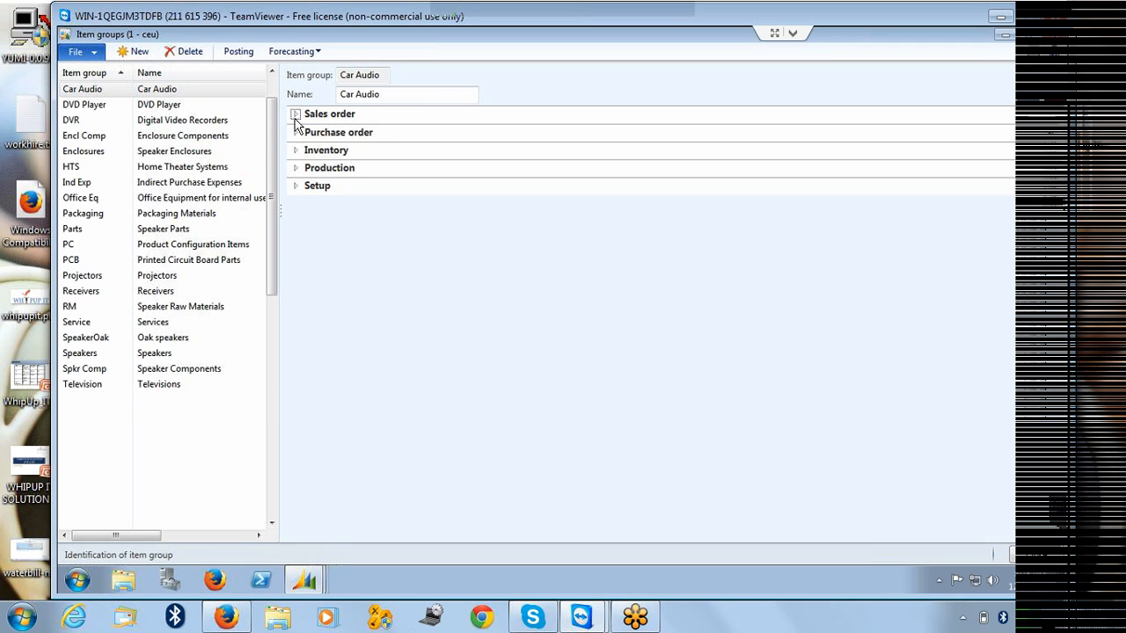
pyautogui.click(296, 115)
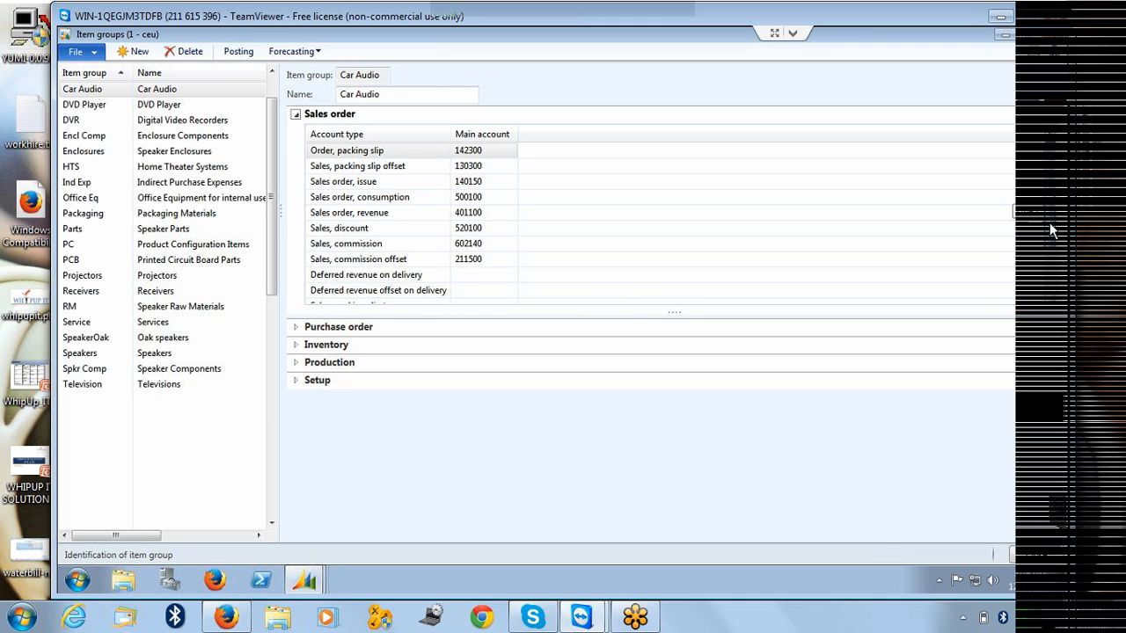
pyautogui.scroll(-2, 1049, 222)
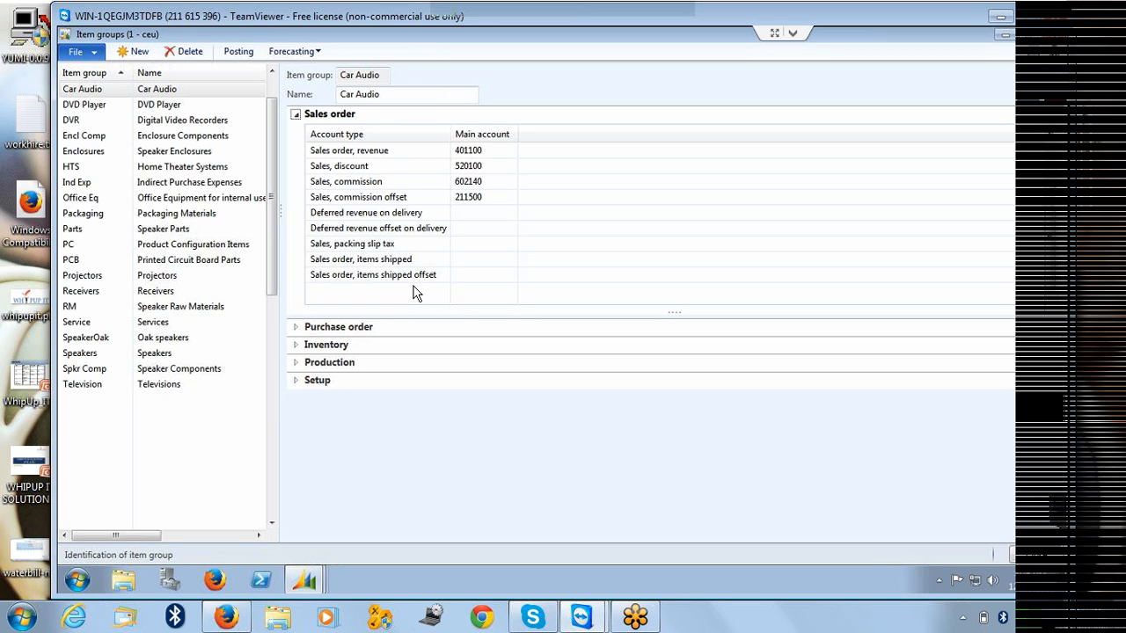
pyautogui.click(1053, 33)
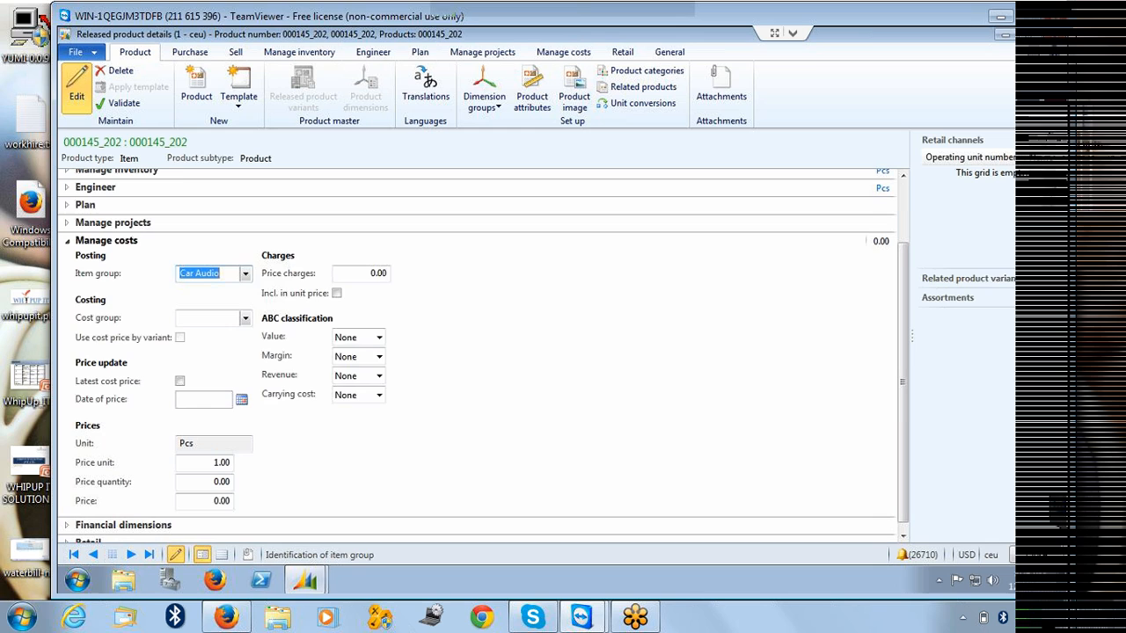
# - Reopen the Car Audio item group's details, then minimize the Item groups and Released product details windows
pyautogui.rightClick(230, 265)
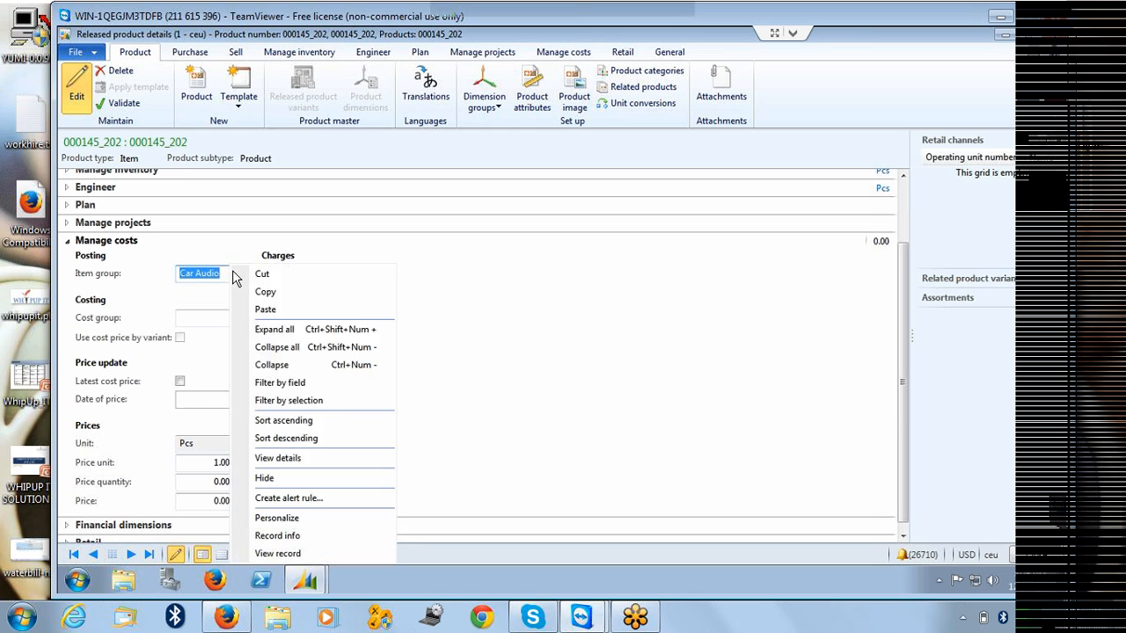
pyautogui.click(316, 460)
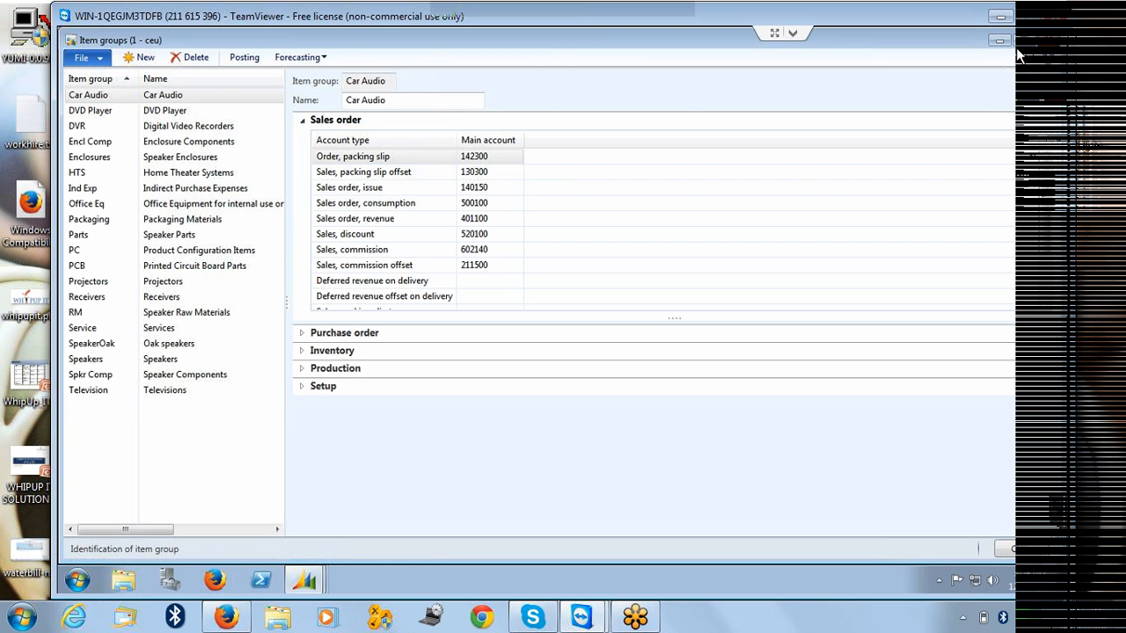
pyautogui.click(1002, 40)
pyautogui.click(1003, 37)
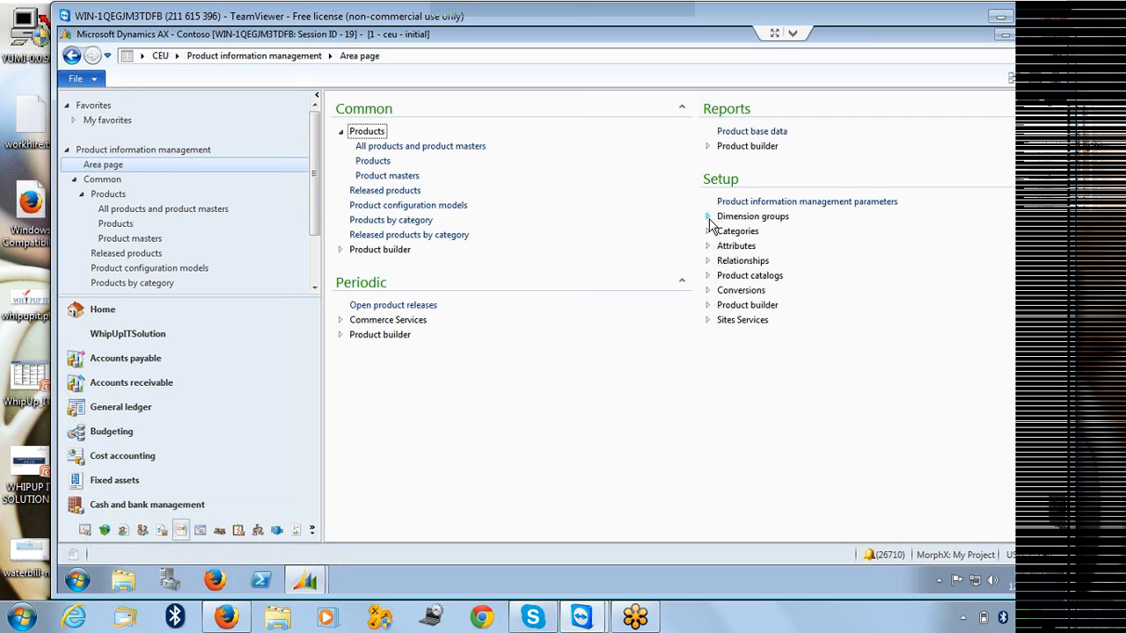
# - Switch to the Inventory and warehouse management area page and expand the Inventory group under Setup
pyautogui.click(176, 55)
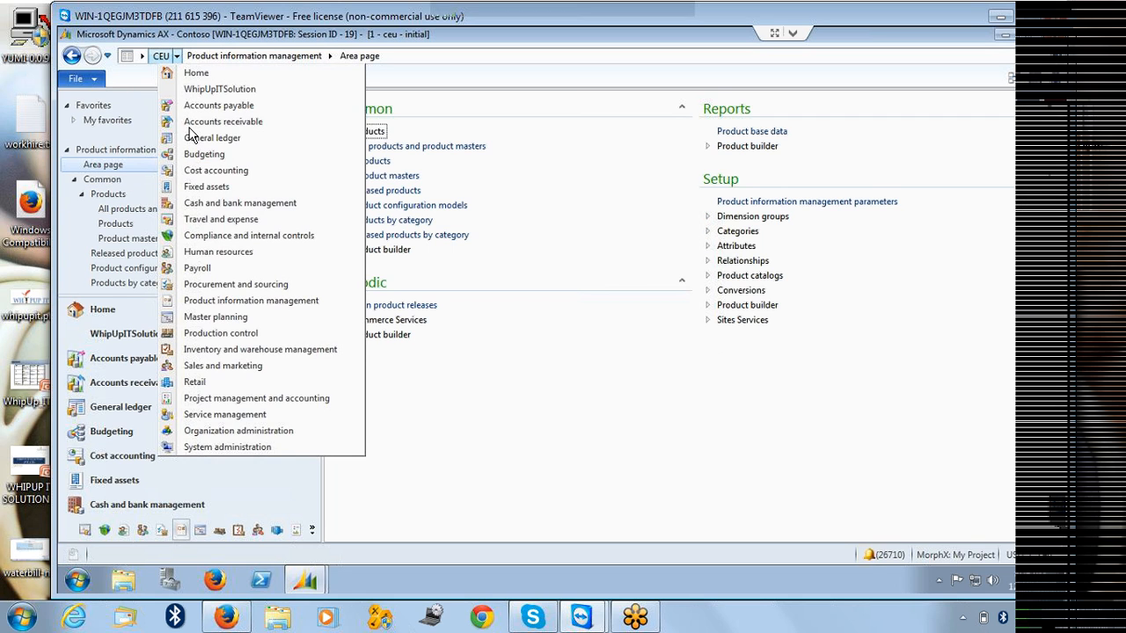
pyautogui.click(261, 350)
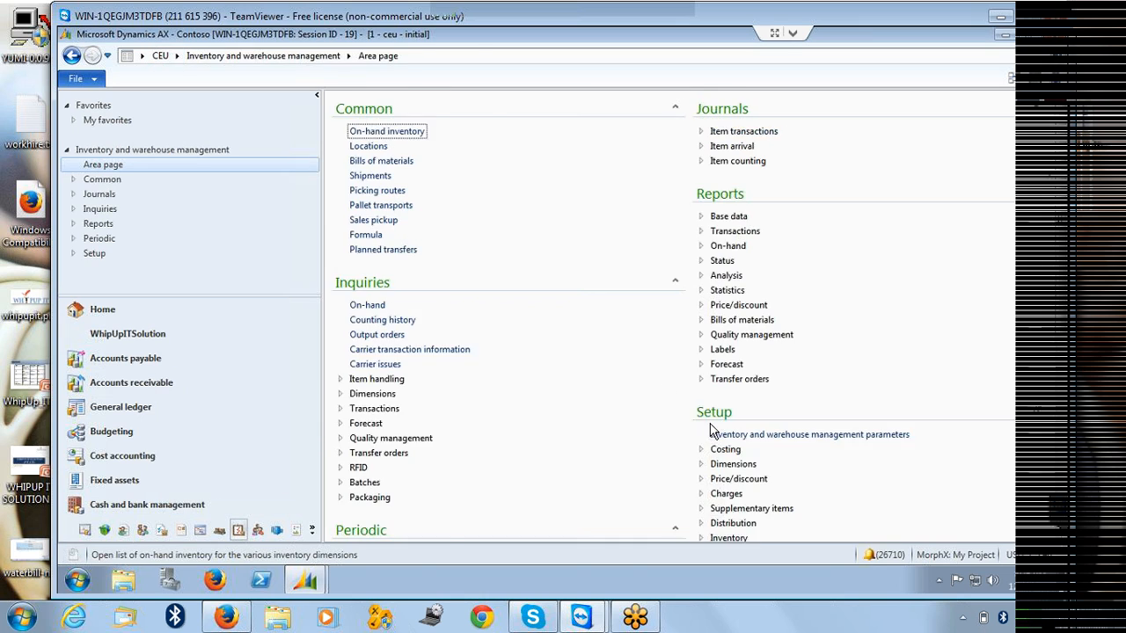
pyautogui.scroll(-2, 593, 422)
pyautogui.scroll(-2, 596, 421)
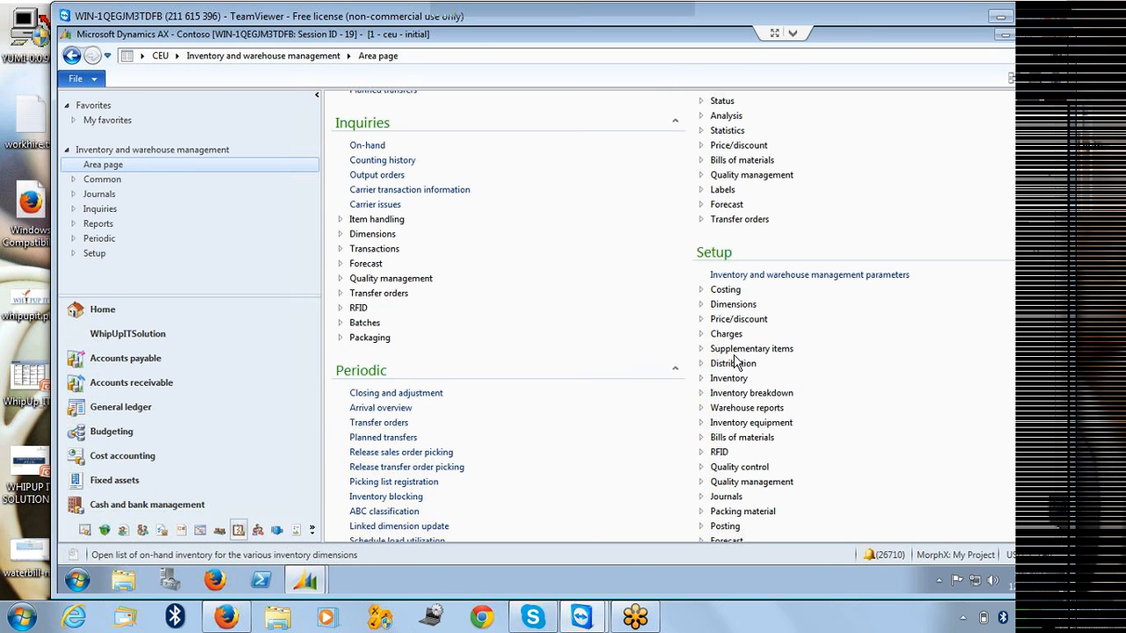
pyautogui.click(703, 379)
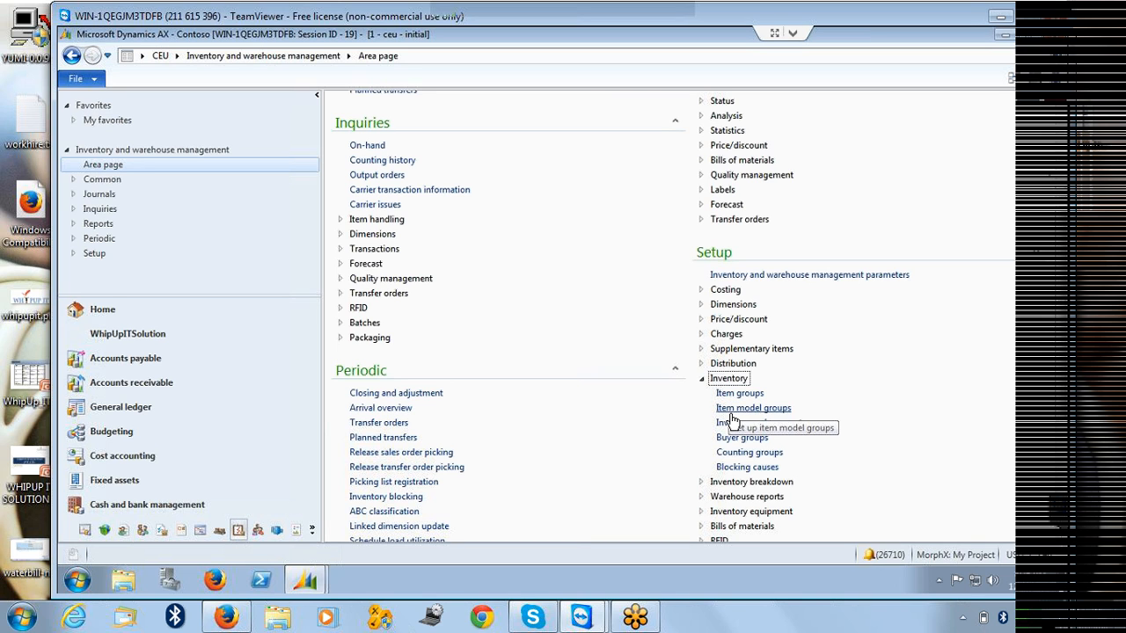
# - Open the Item groups setup form, view the ledger posting setup for Car Audio, then close both forms
pyautogui.click(731, 393)
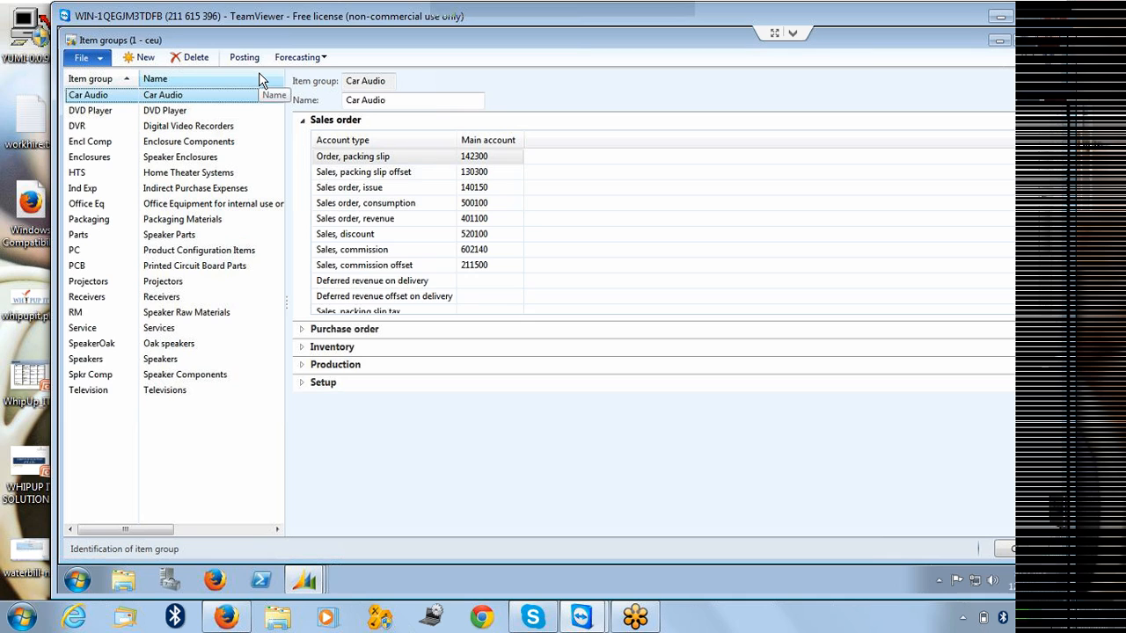
pyautogui.click(236, 57)
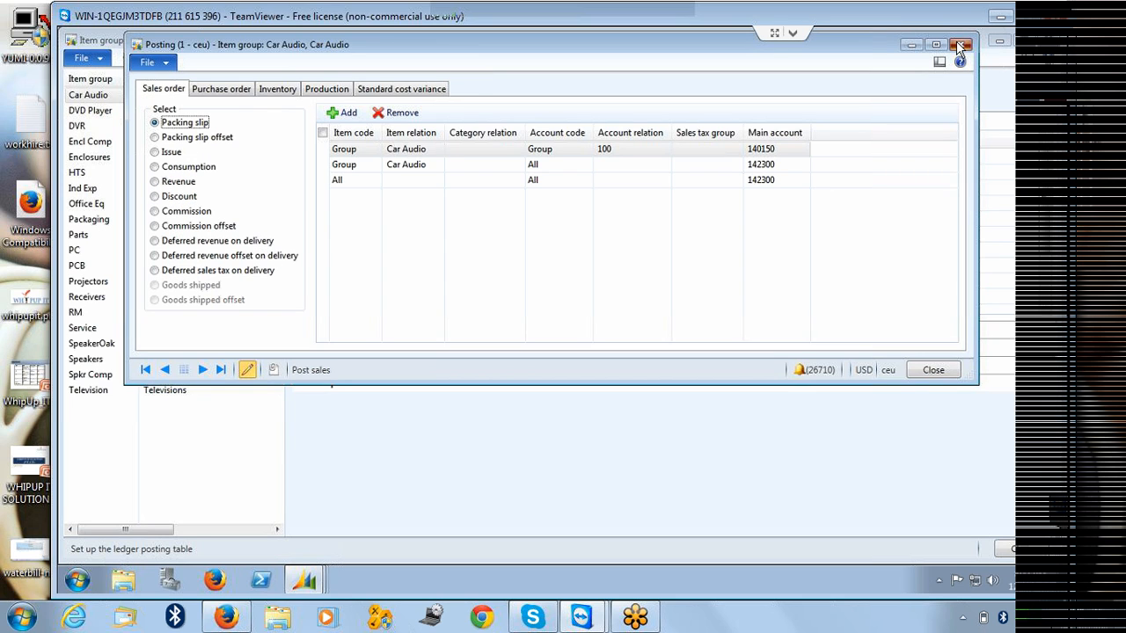
pyautogui.click(962, 47)
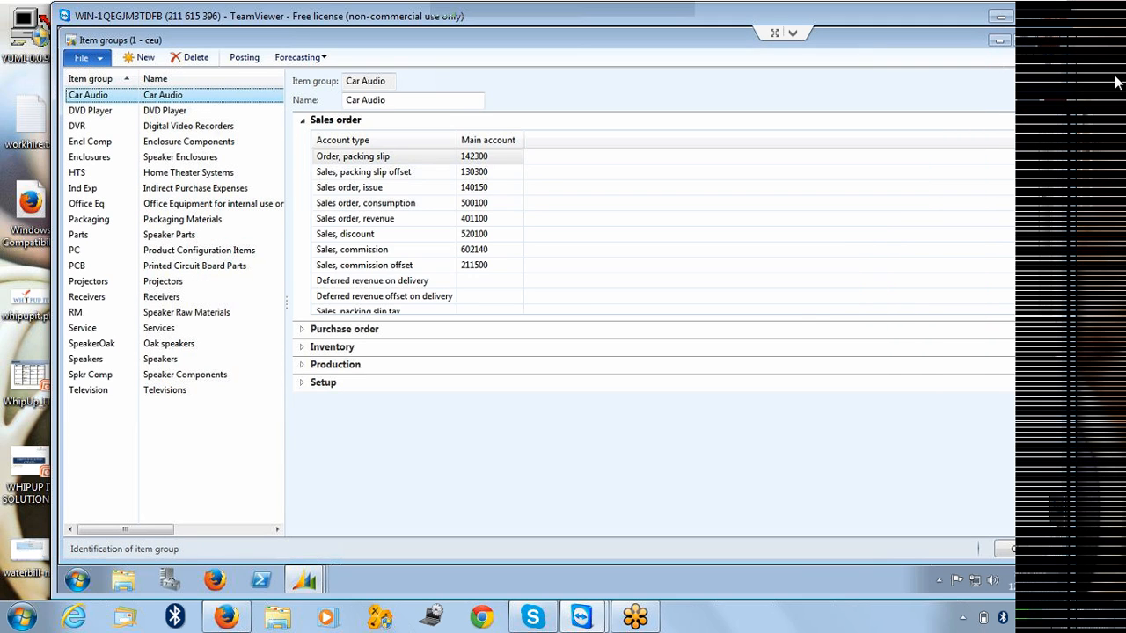
pyautogui.click(1045, 39)
# - Open the Item model groups form maximized and review the Setup options of the Expense, Services and Std Cost groups
pyautogui.click(750, 411)
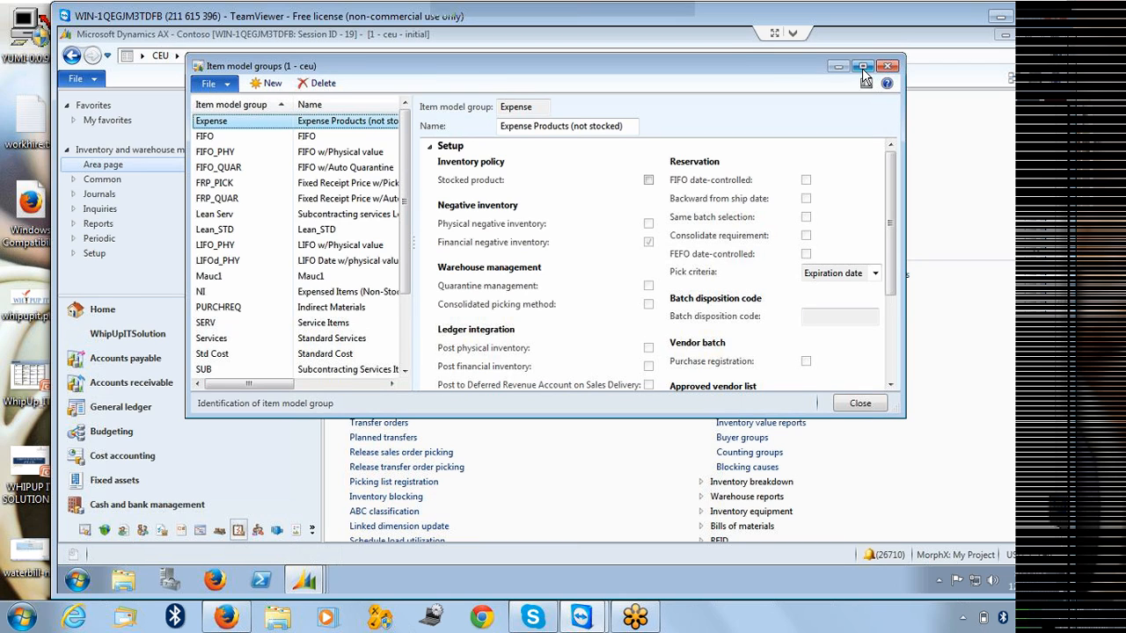
pyautogui.click(862, 68)
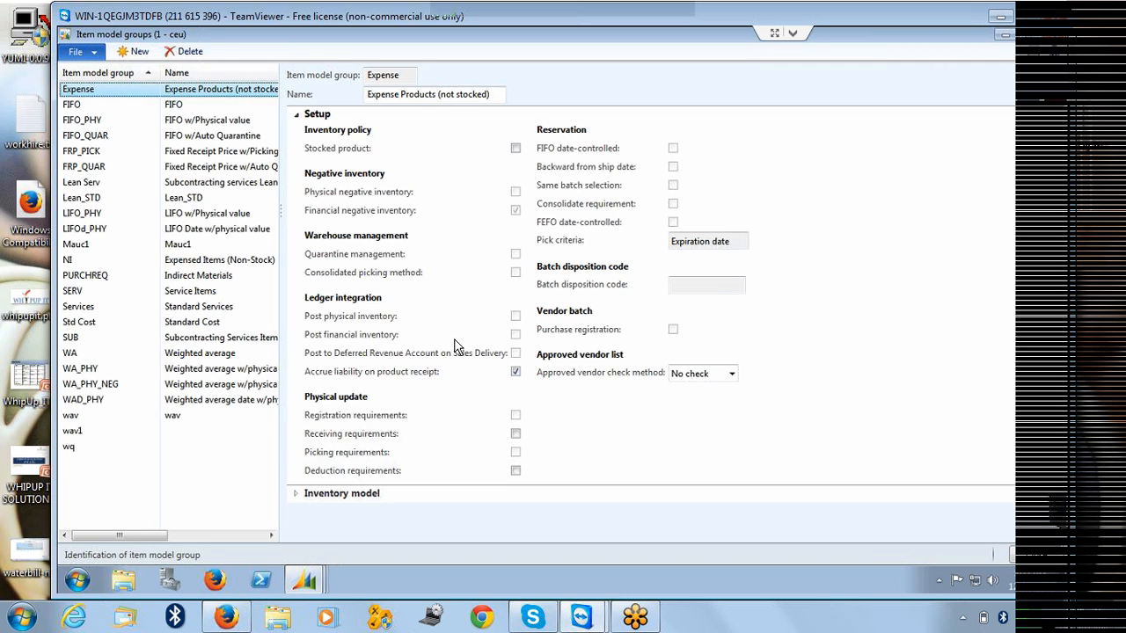
pyautogui.click(297, 117)
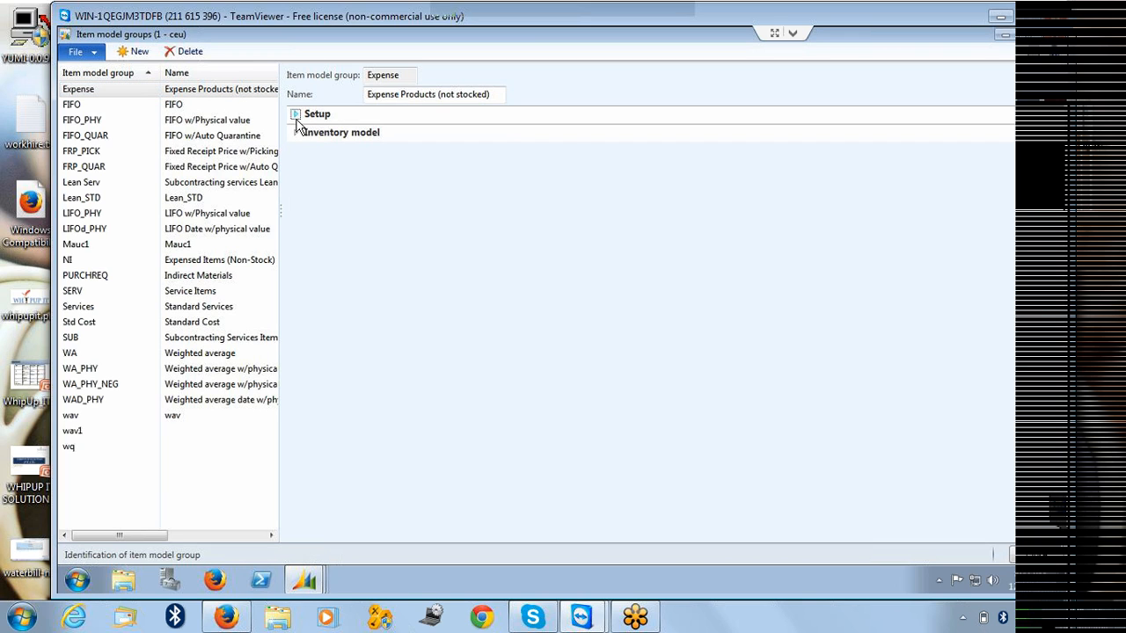
pyautogui.click(296, 117)
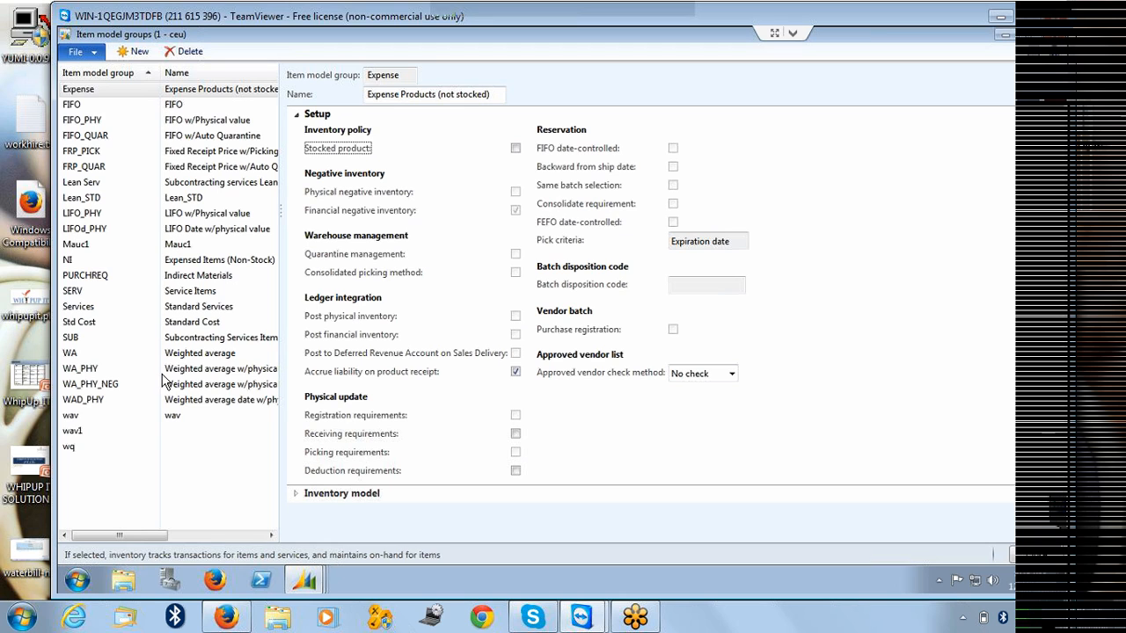
pyautogui.click(202, 307)
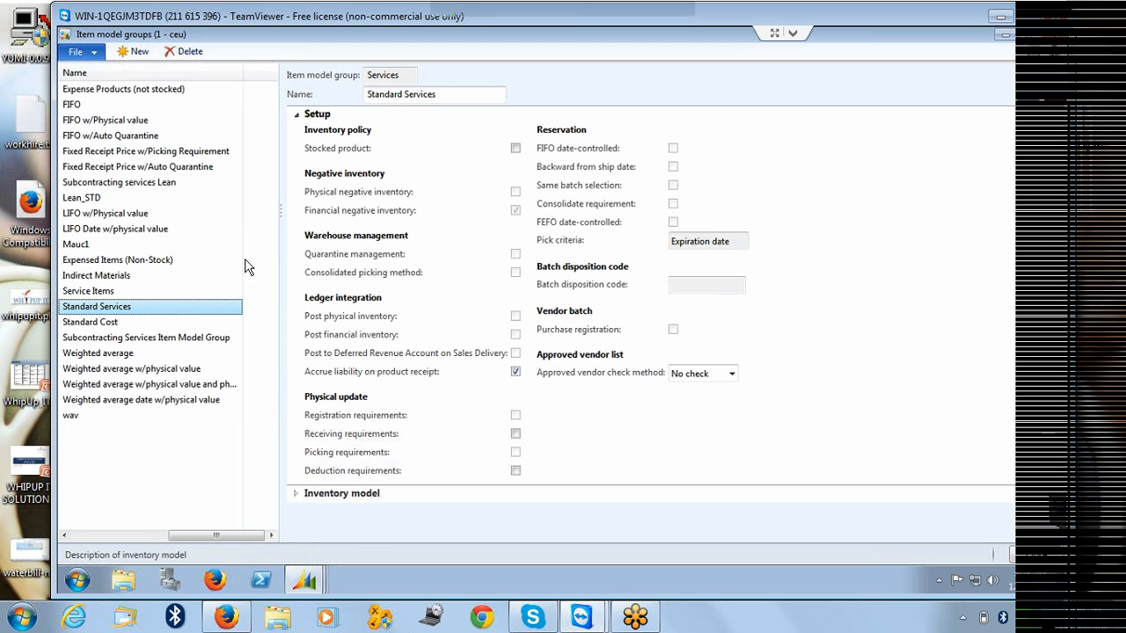
pyautogui.click(94, 324)
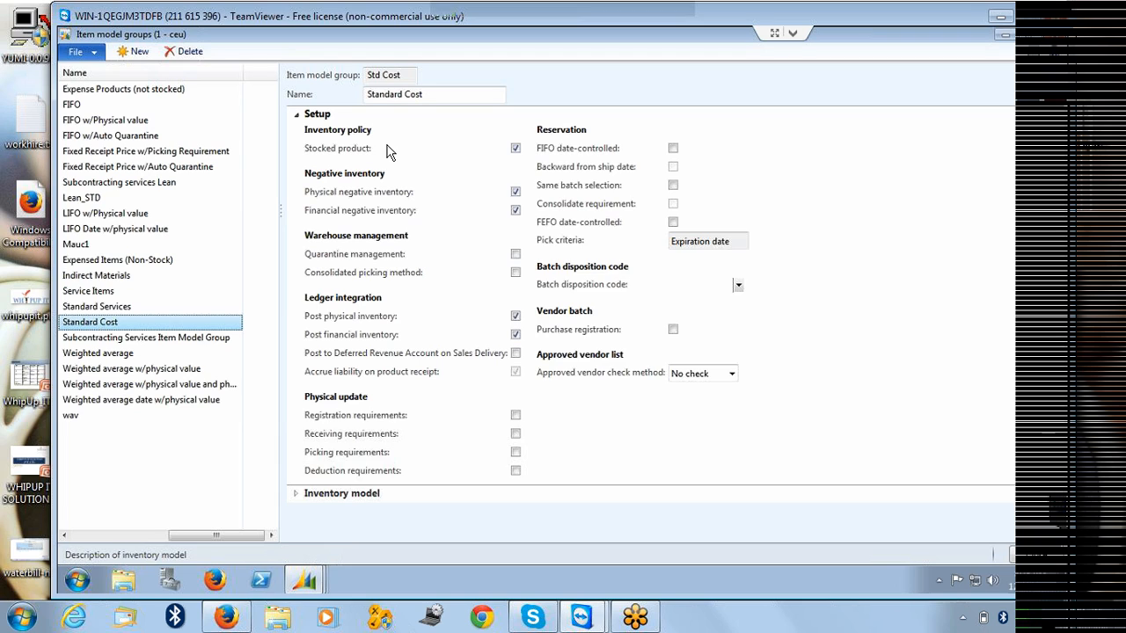
# - Examine the Std Cost group's batch disposition code field and the available approved vendor check methods, leaving the selection as it is
pyautogui.click(386, 75)
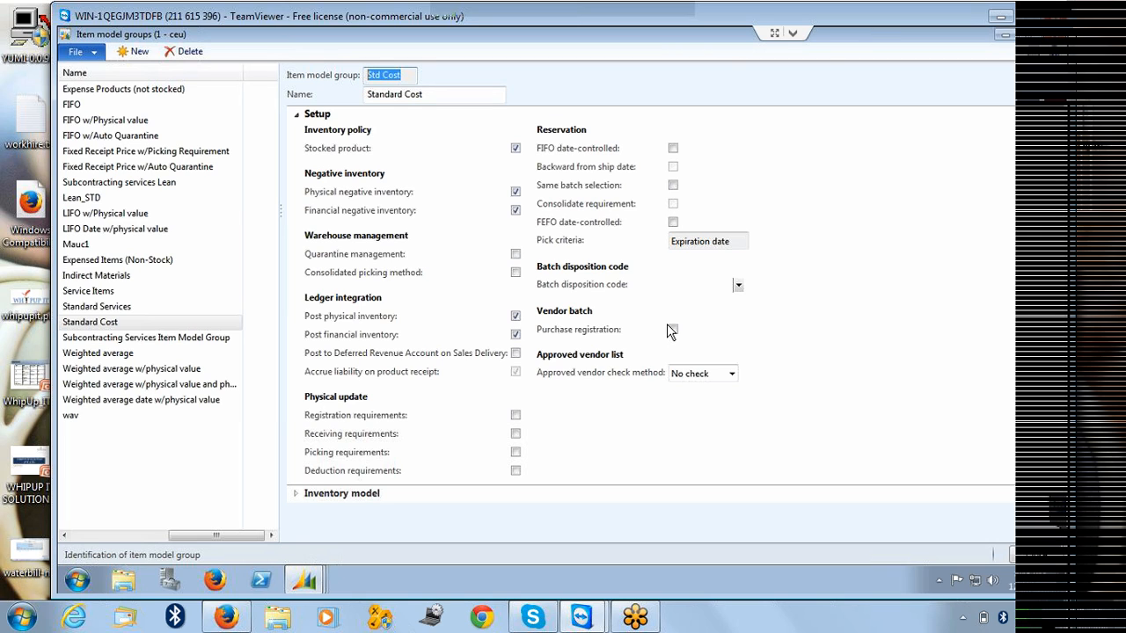
pyautogui.click(547, 281)
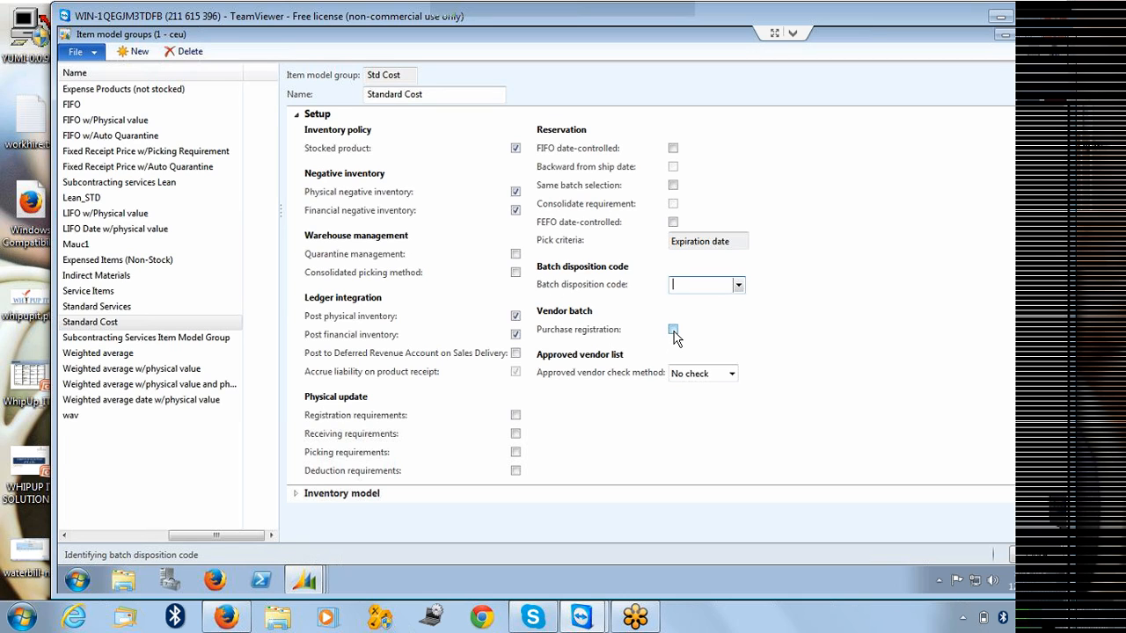
pyautogui.click(732, 374)
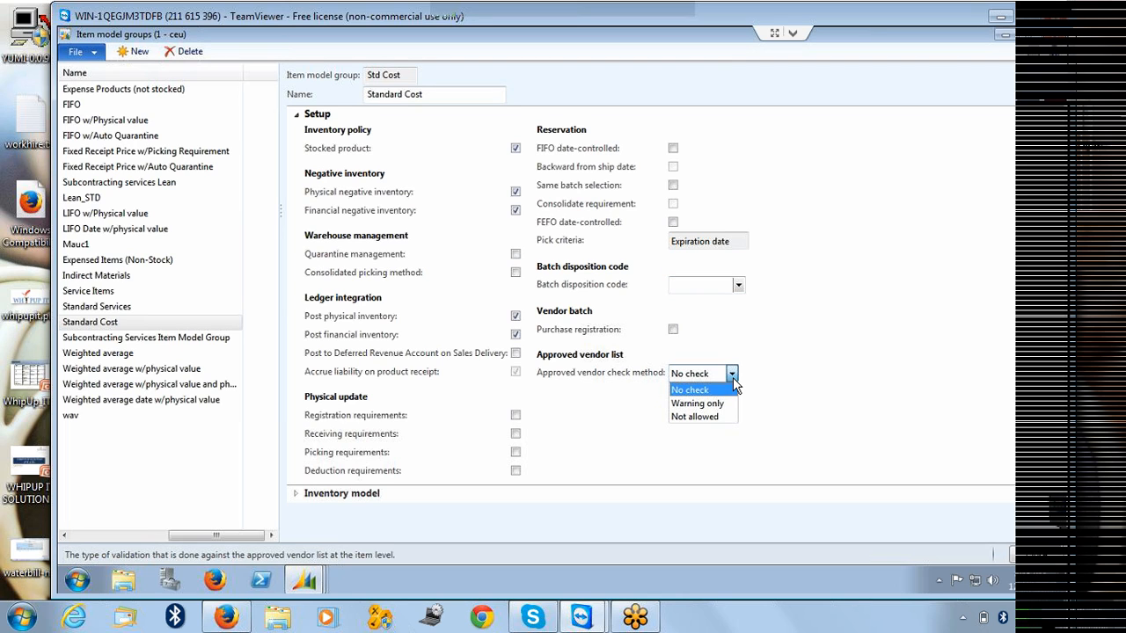
pyautogui.click(652, 375)
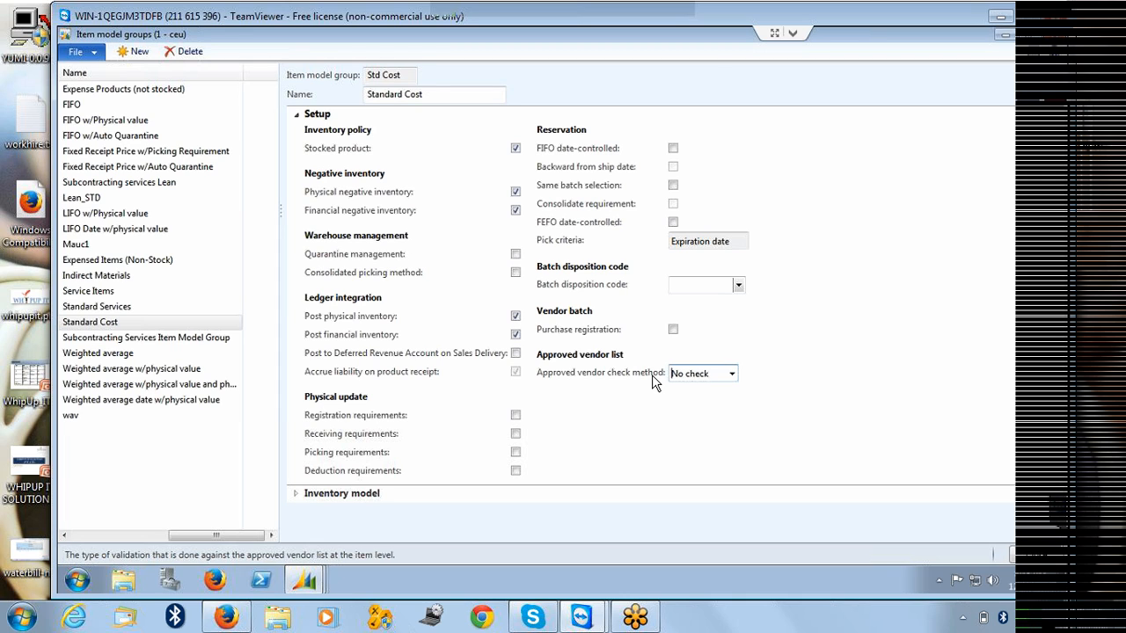
pyautogui.click(731, 374)
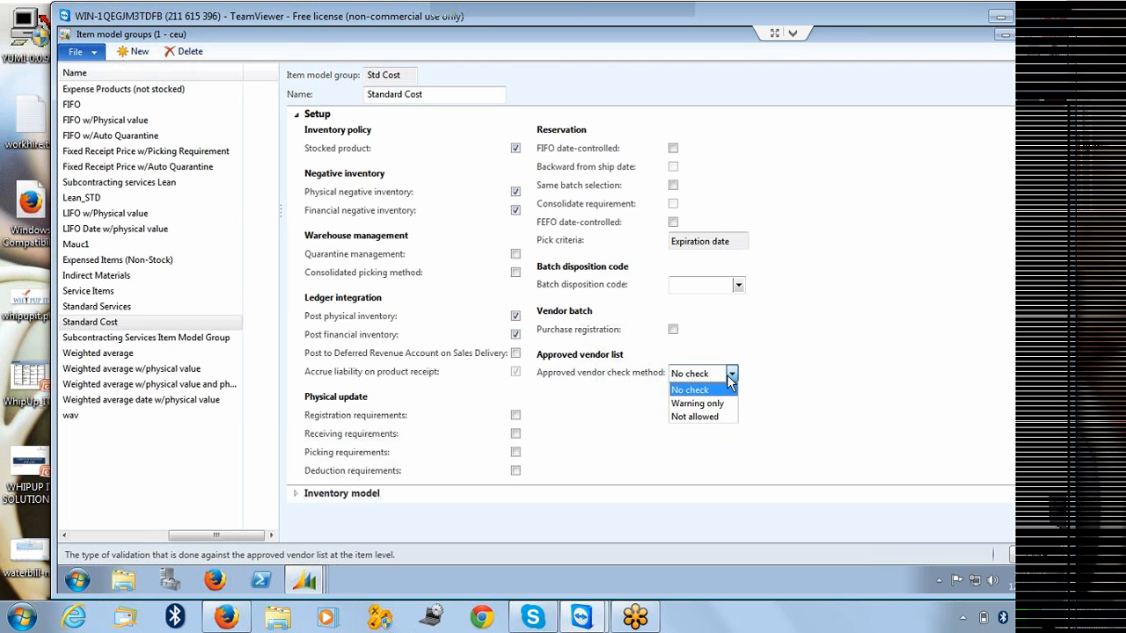
pyautogui.click(596, 420)
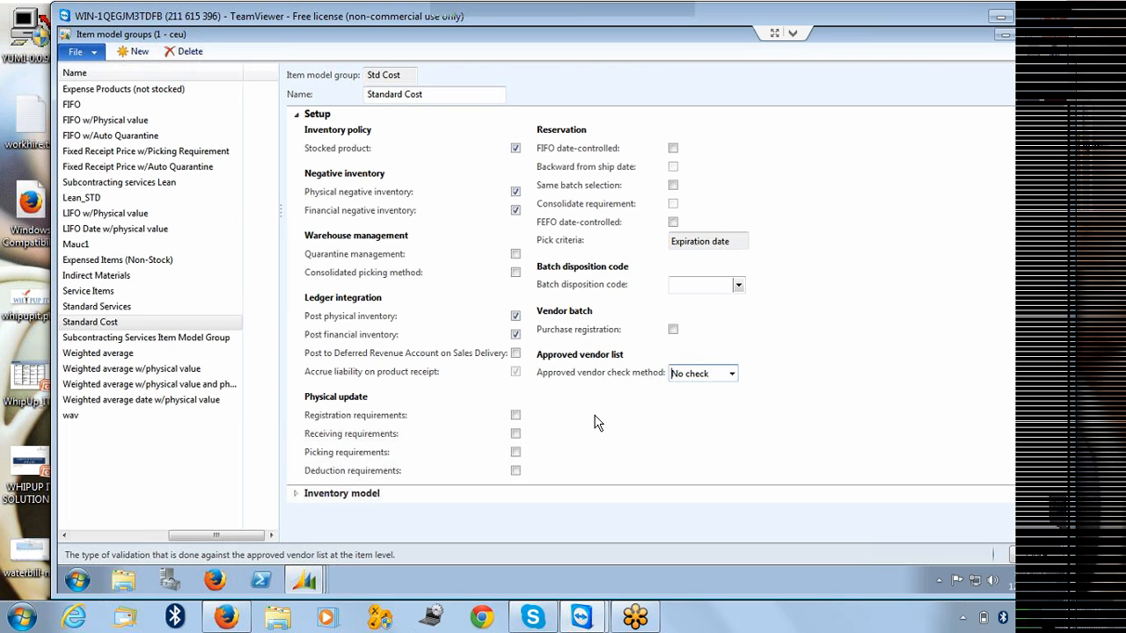
# - Collapse Setup, examine the Inventory model choices for the Std Cost group, then close the Item model groups form
pyautogui.click(296, 115)
pyautogui.click(297, 133)
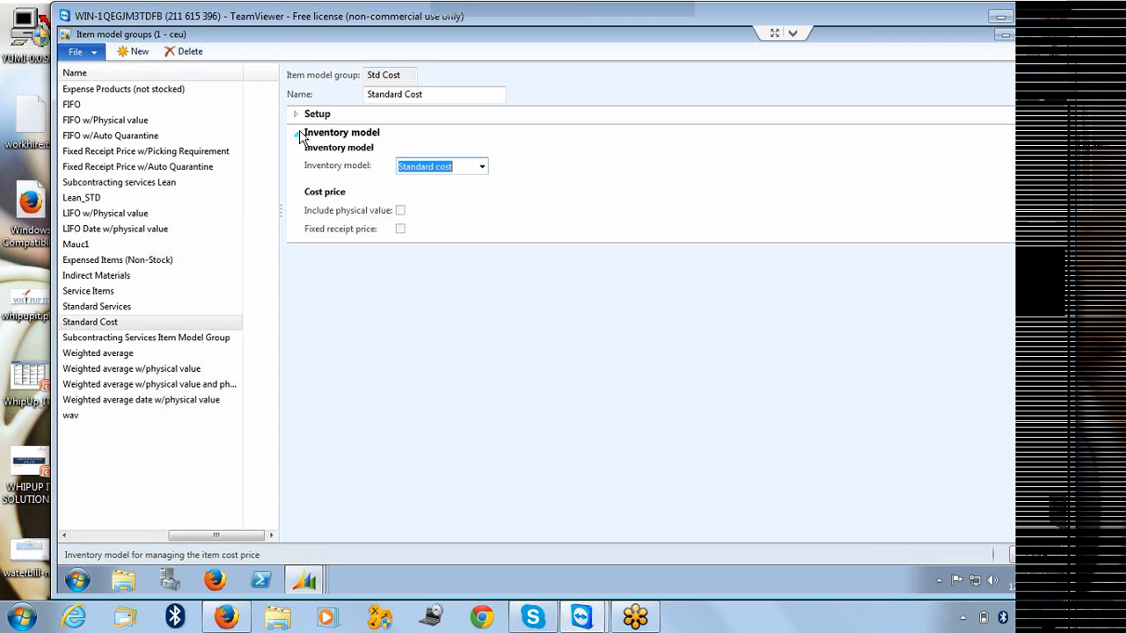
pyautogui.click(482, 166)
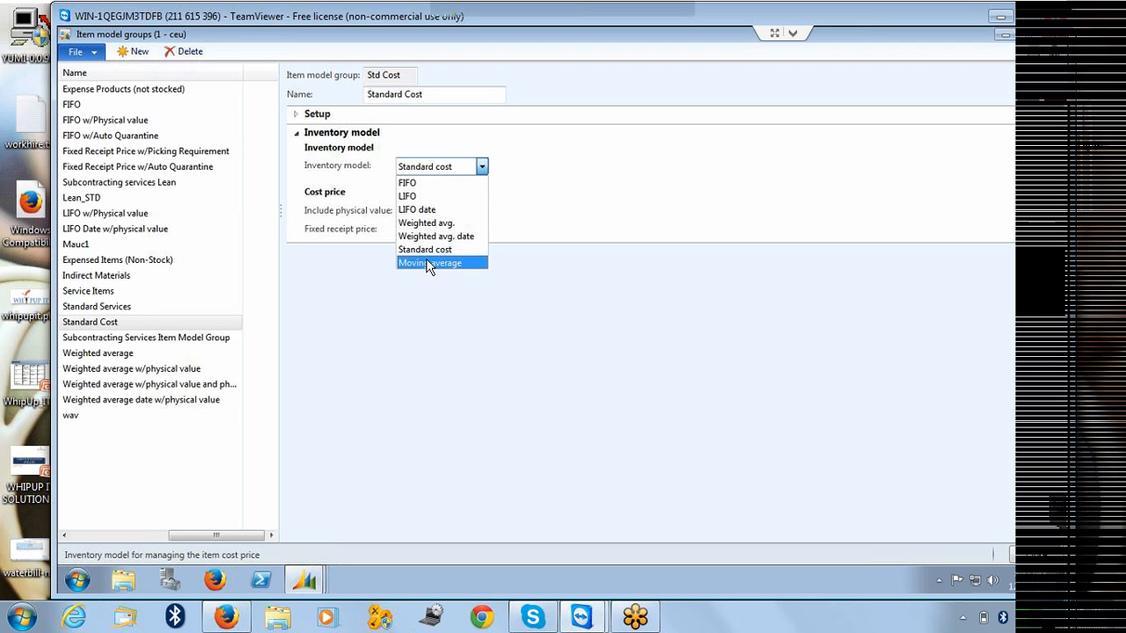
pyautogui.click(350, 308)
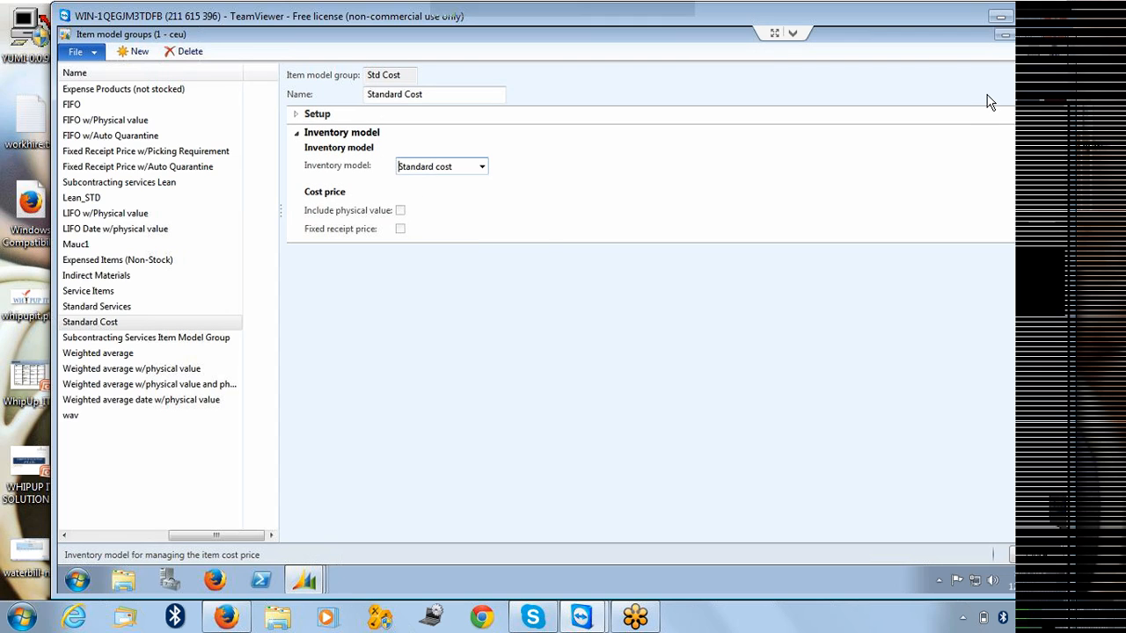
pyautogui.click(482, 167)
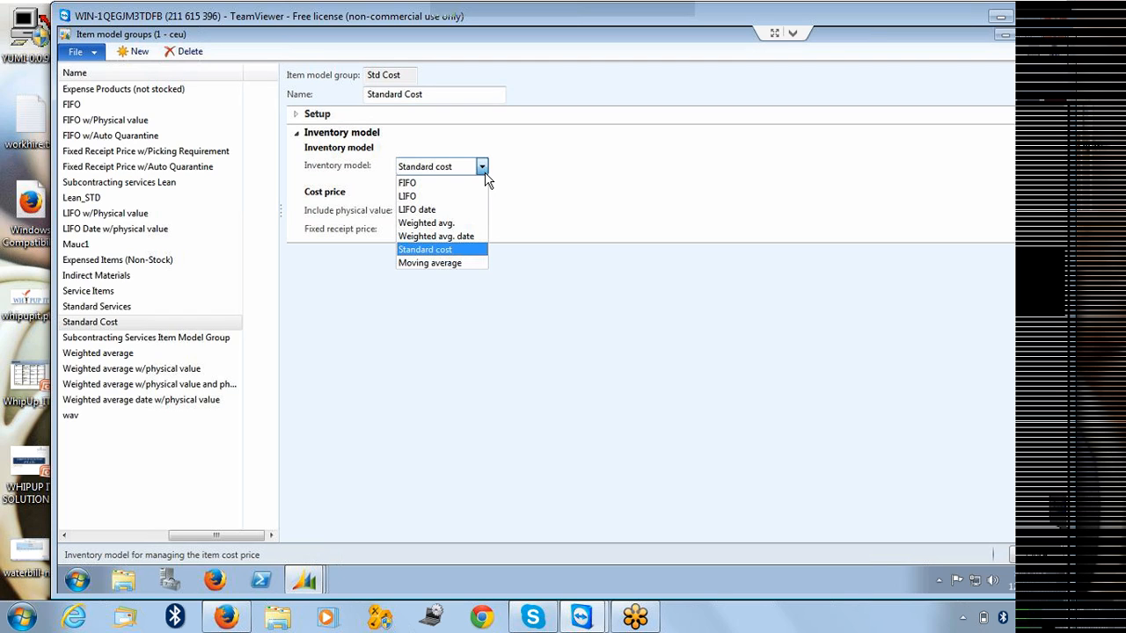
pyautogui.click(570, 190)
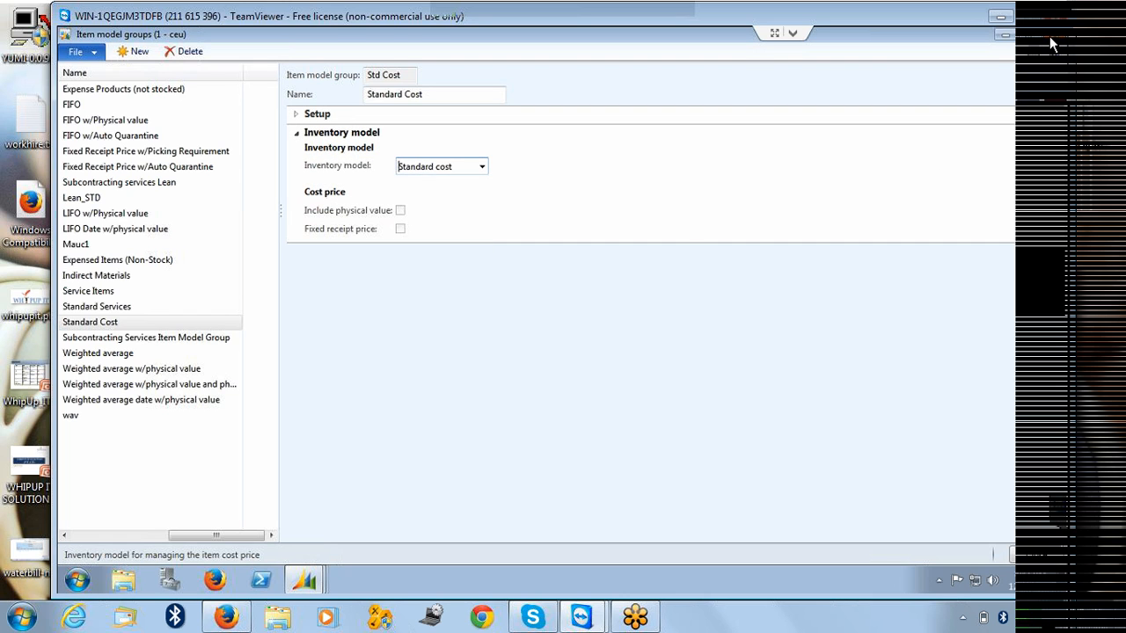
pyautogui.press('Escape')
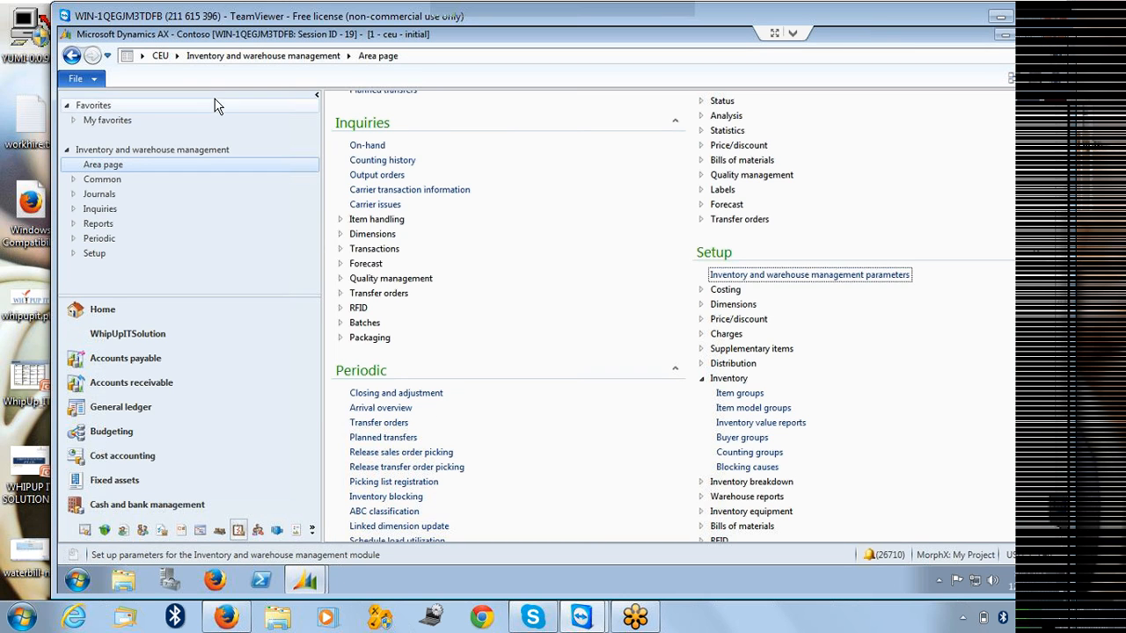
# - Return to the Released product details window, set the item model group to Mauc1 in the General section, and save the record
pyautogui.moveTo(306, 588)
pyautogui.click(282, 537)
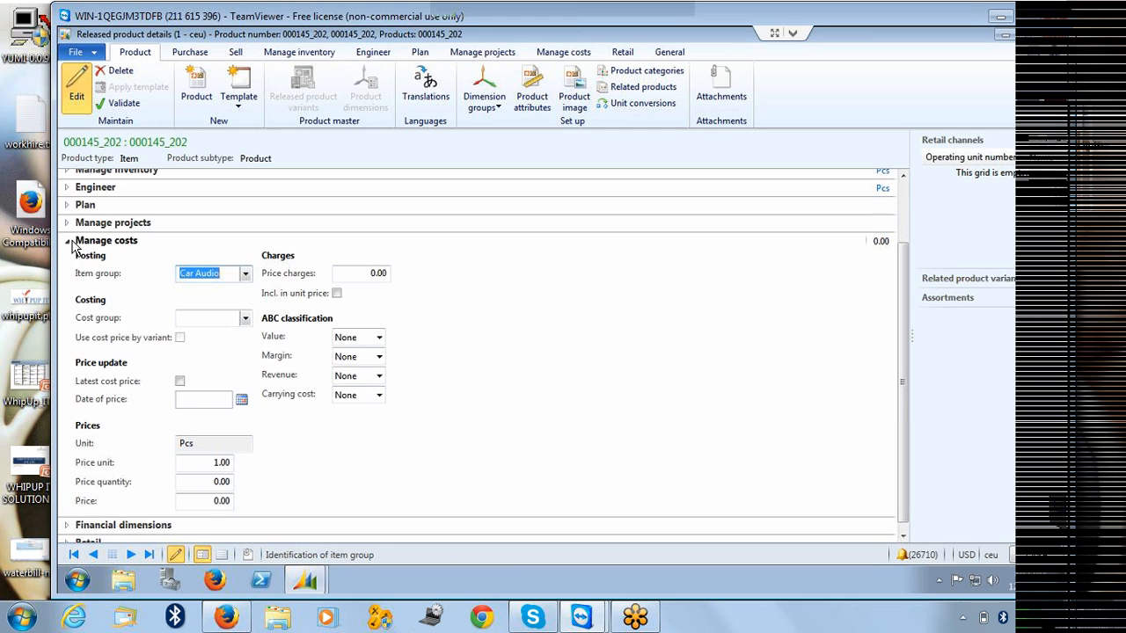
pyautogui.click(69, 243)
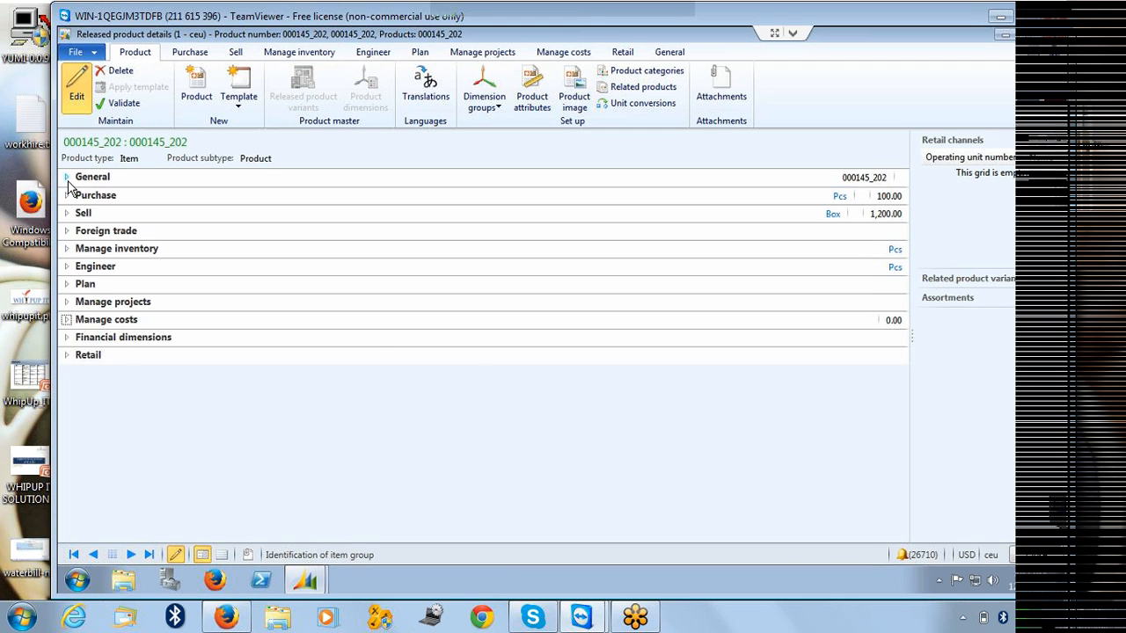
pyautogui.click(144, 179)
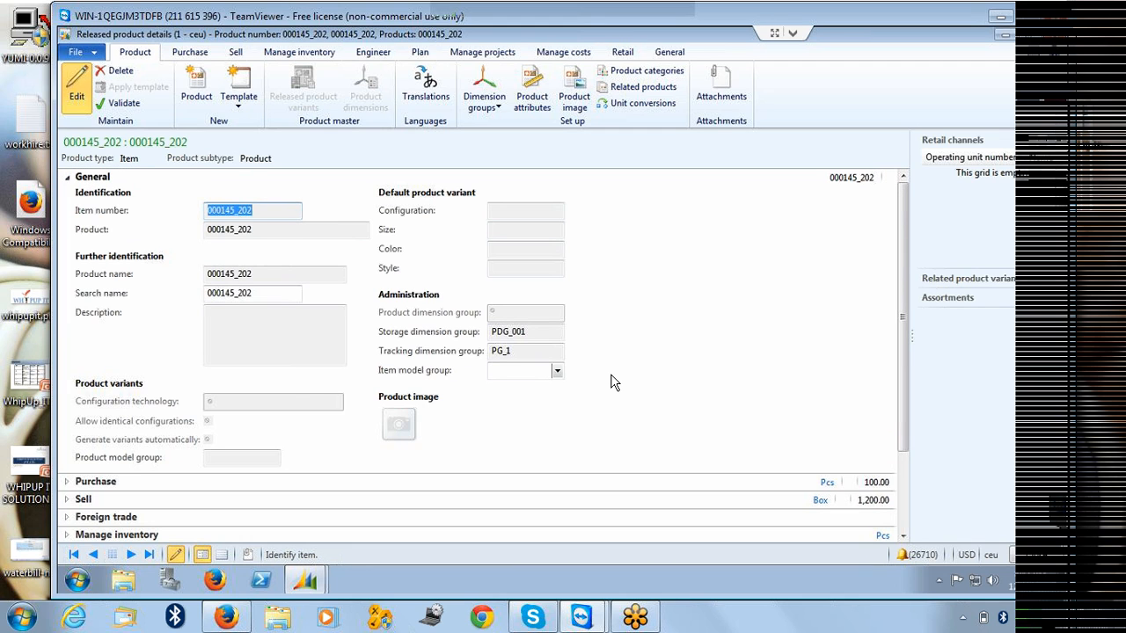
pyautogui.click(556, 371)
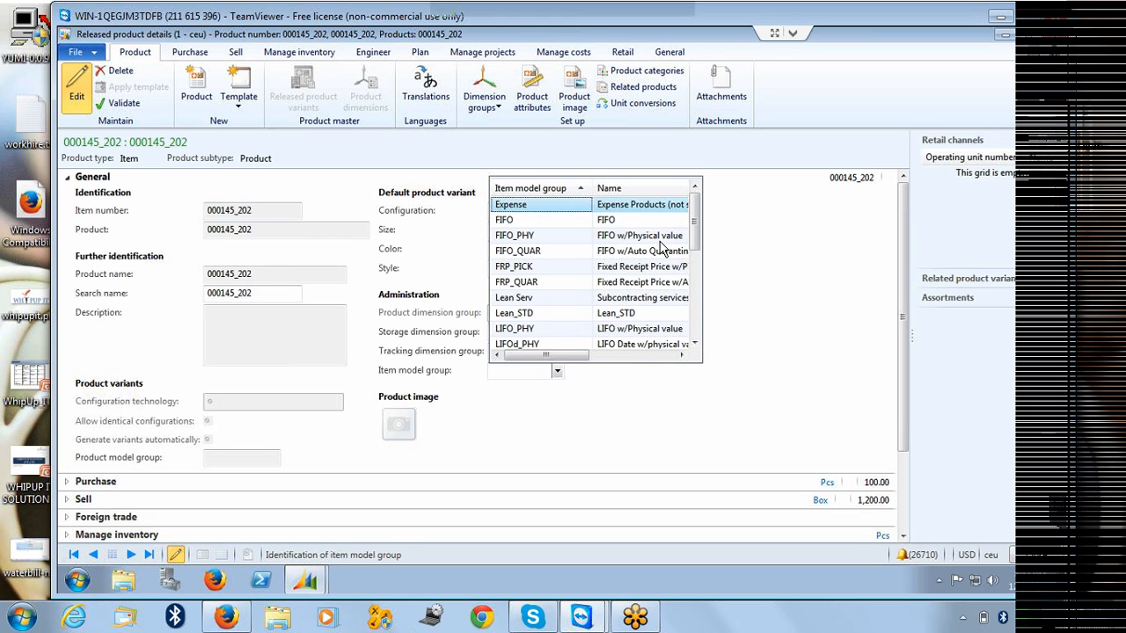
pyautogui.moveTo(696, 209); pyautogui.dragTo(696, 230)
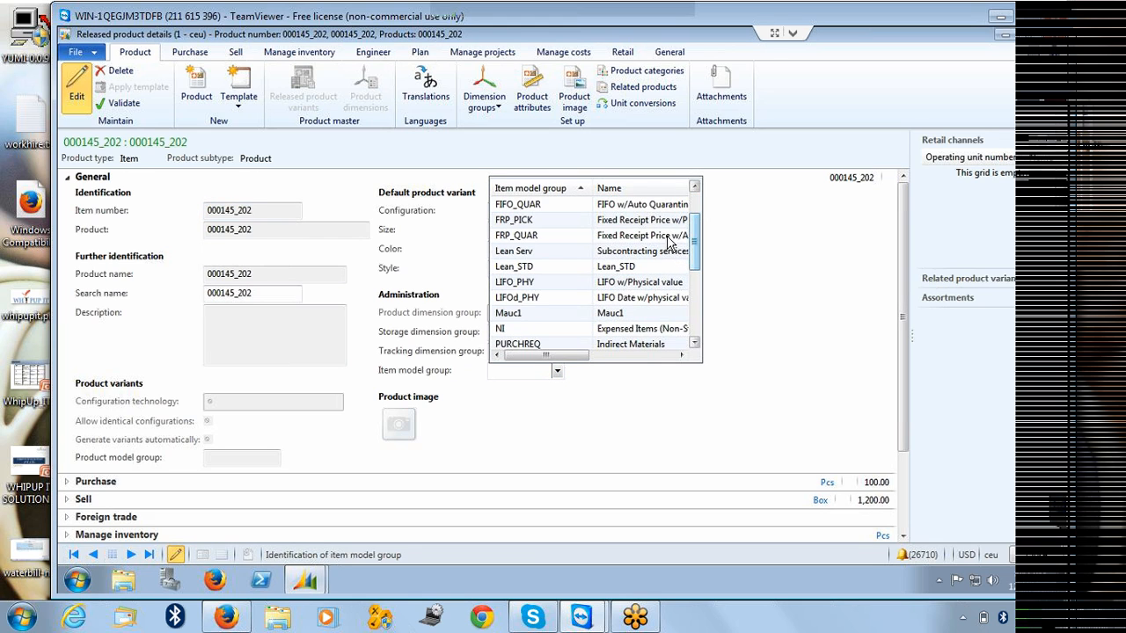
pyautogui.click(508, 314)
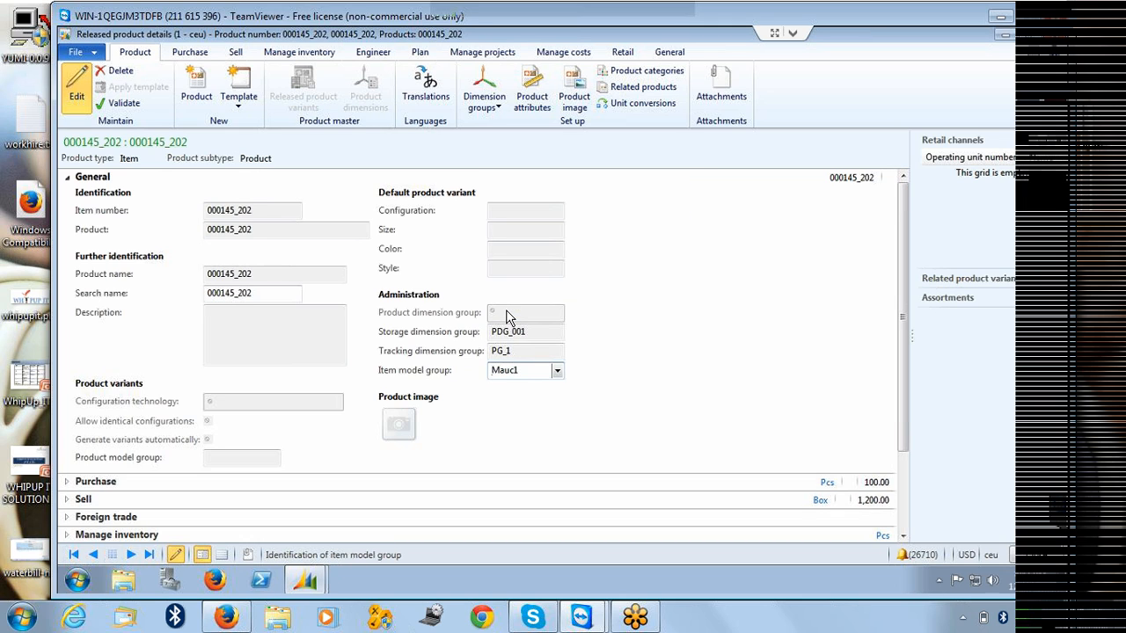
pyautogui.click(753, 348)
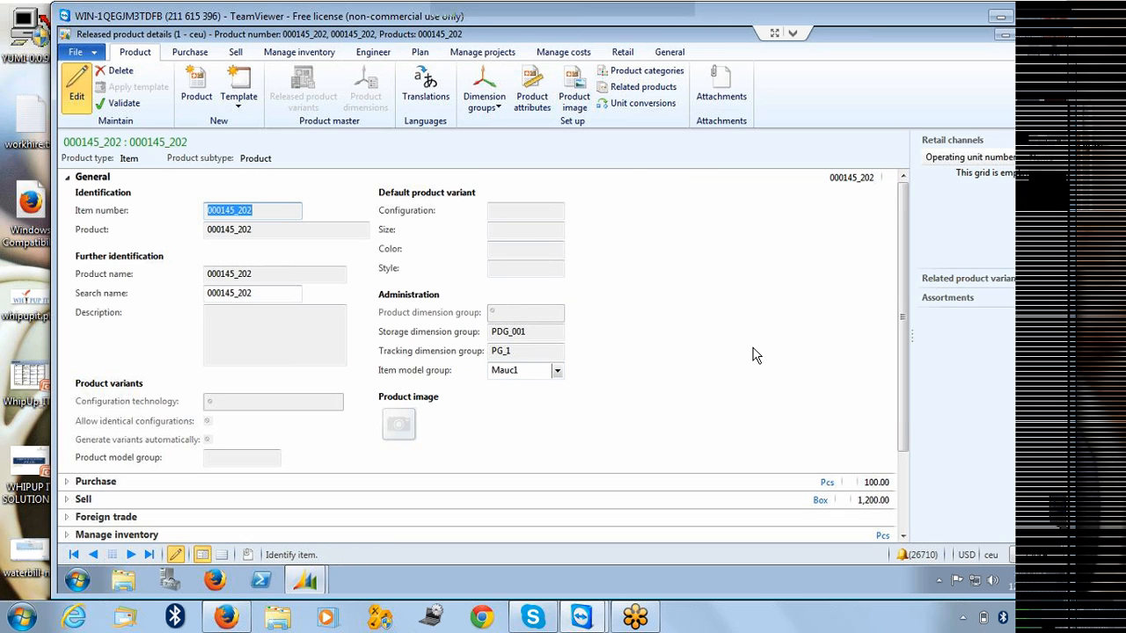
pyautogui.hotkey('ctrl', 's')
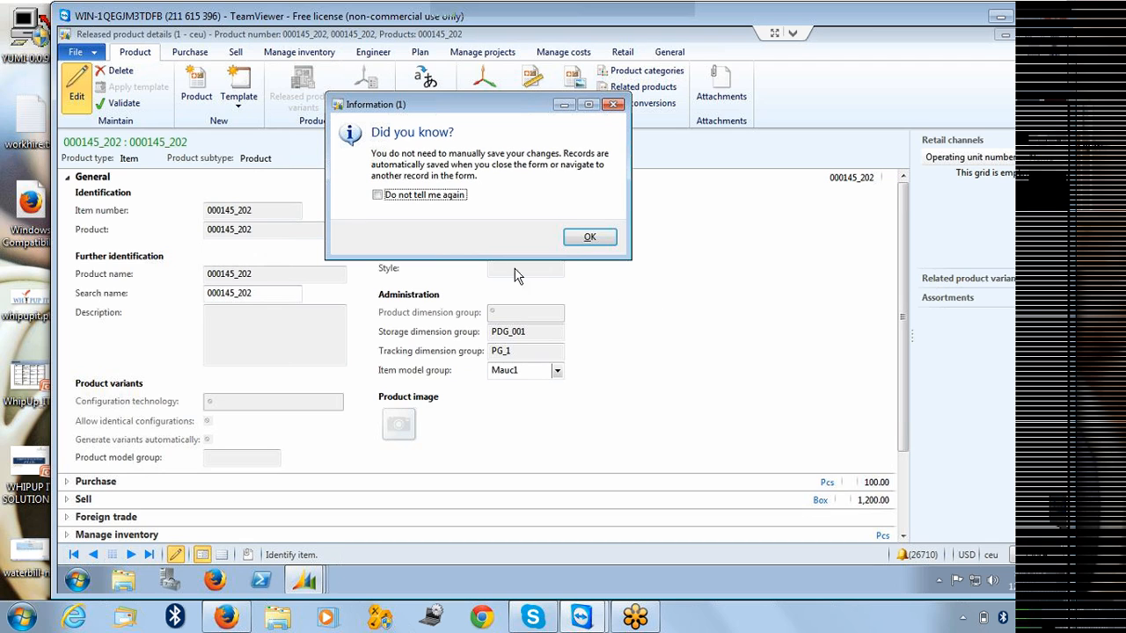
pyautogui.click(410, 199)
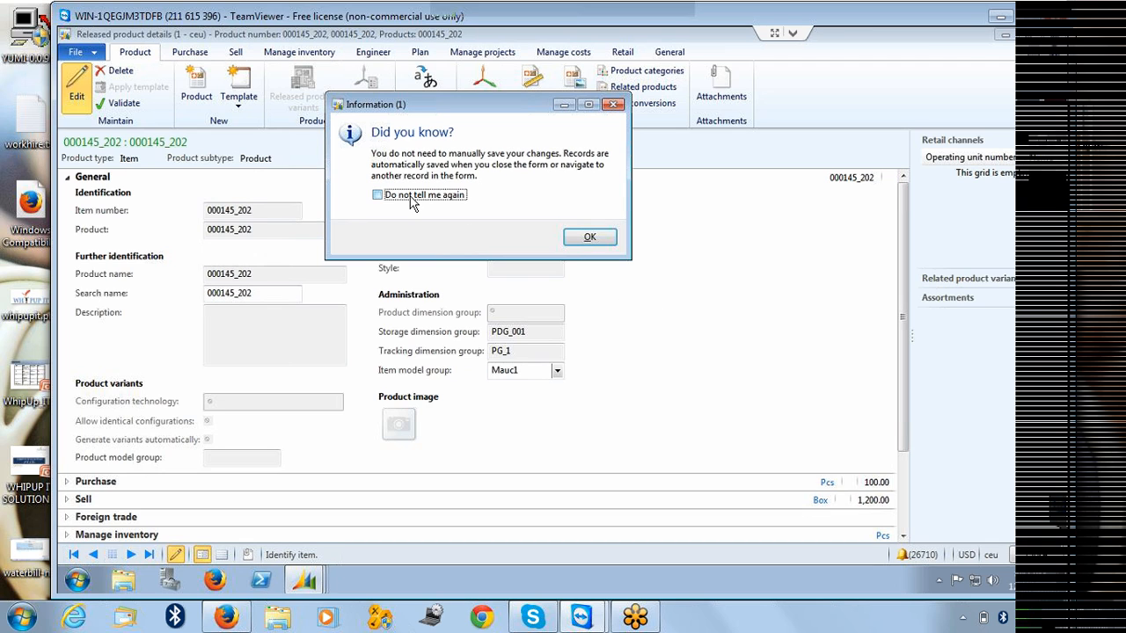
pyautogui.click(587, 238)
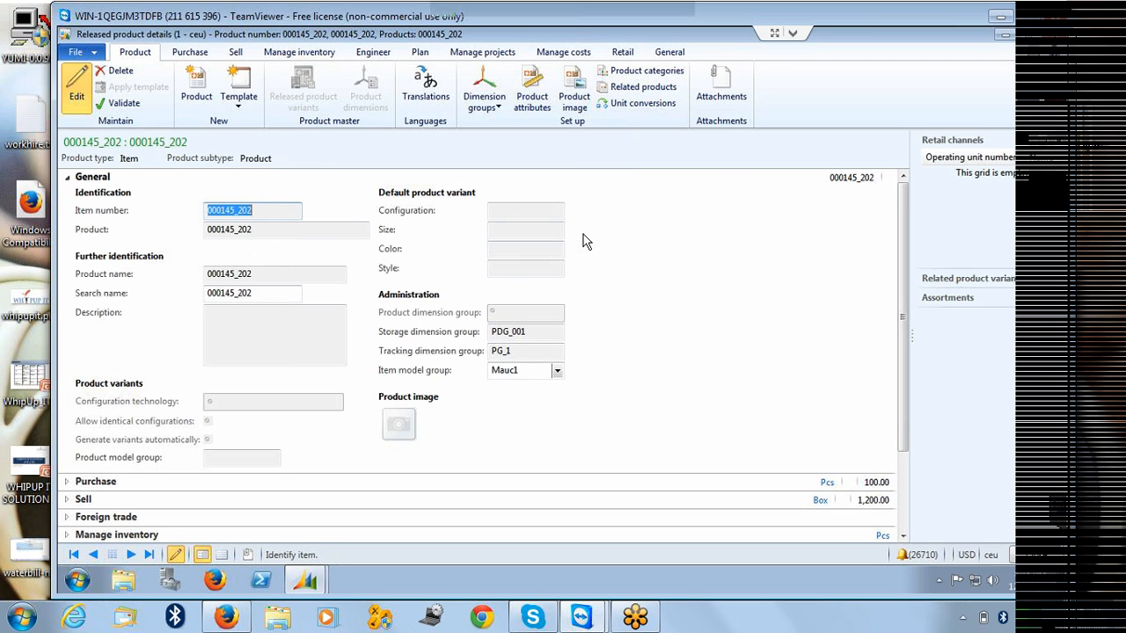
# - Validate the released product, read the full validation message, and close the Infolog
pyautogui.click(123, 104)
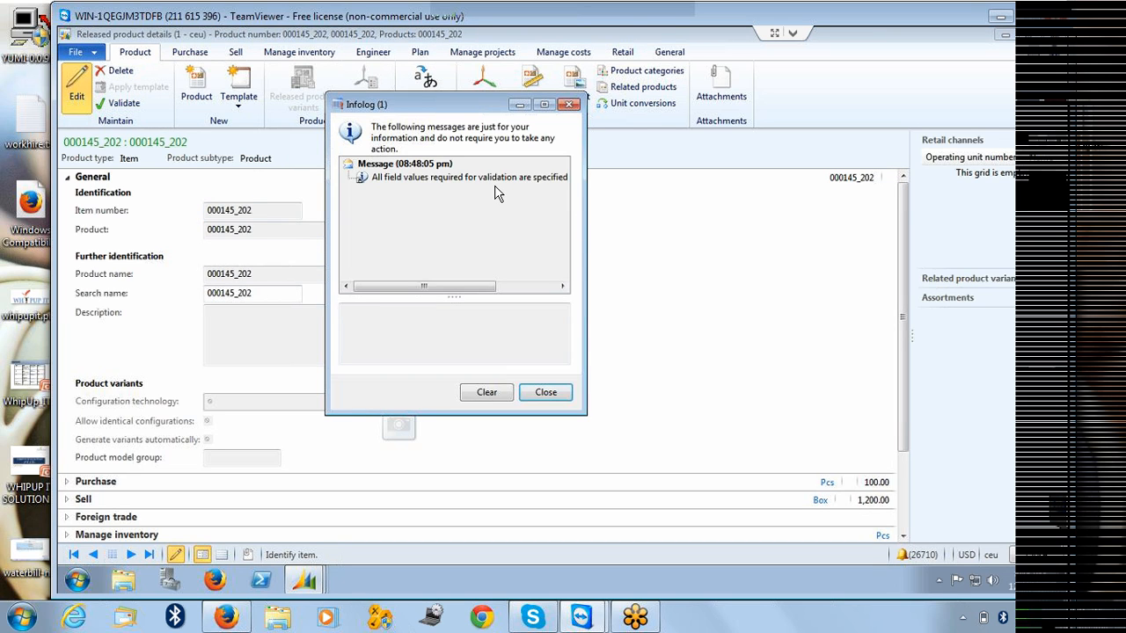
pyautogui.click(487, 179)
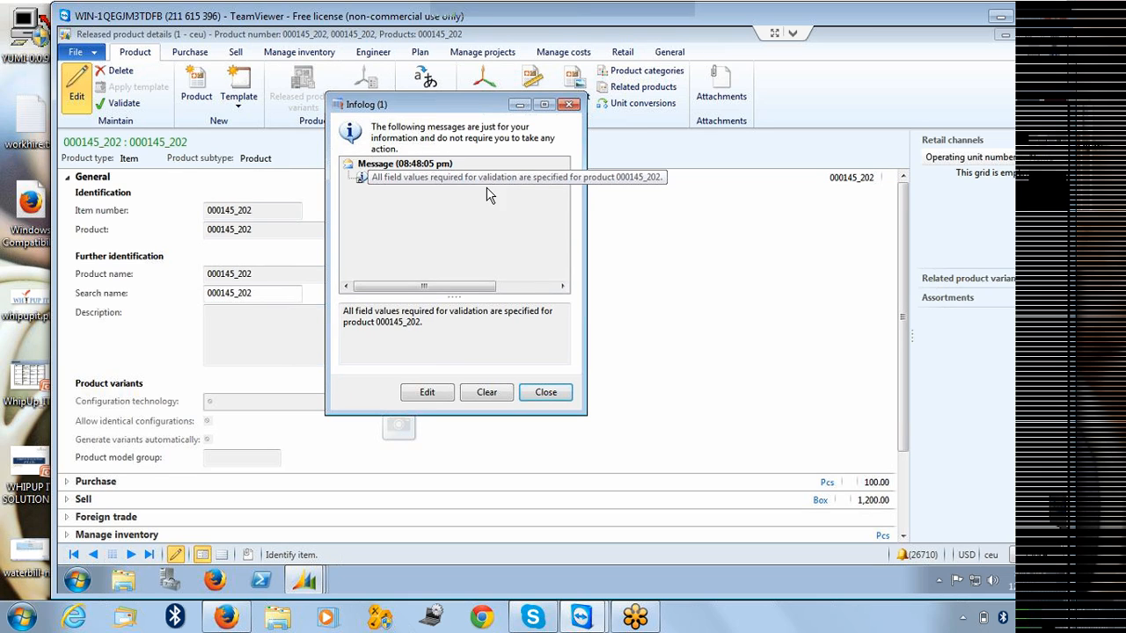
pyautogui.click(546, 393)
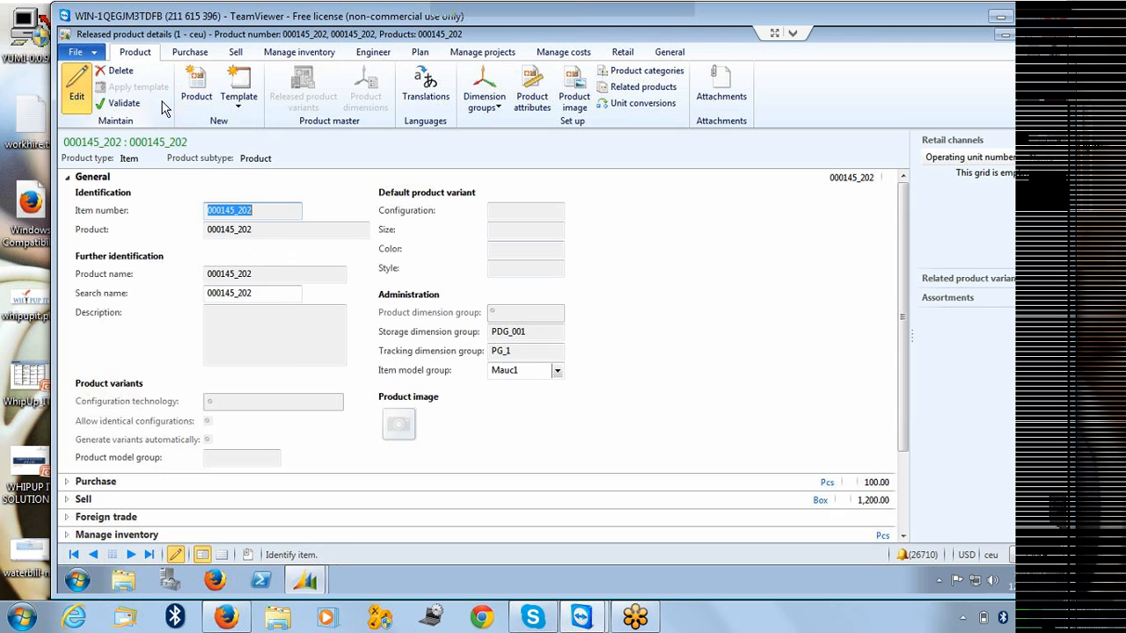
# - Examine the purchase prices form for product 000145_202, including its inventory display options, and close it
pyautogui.click(203, 56)
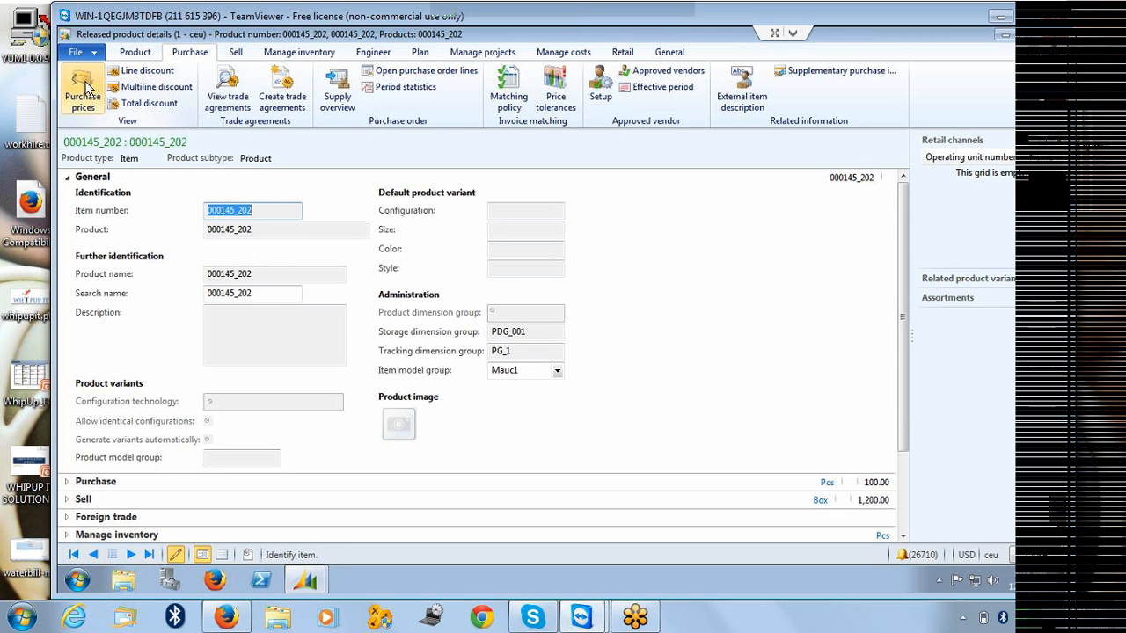
pyautogui.click(84, 88)
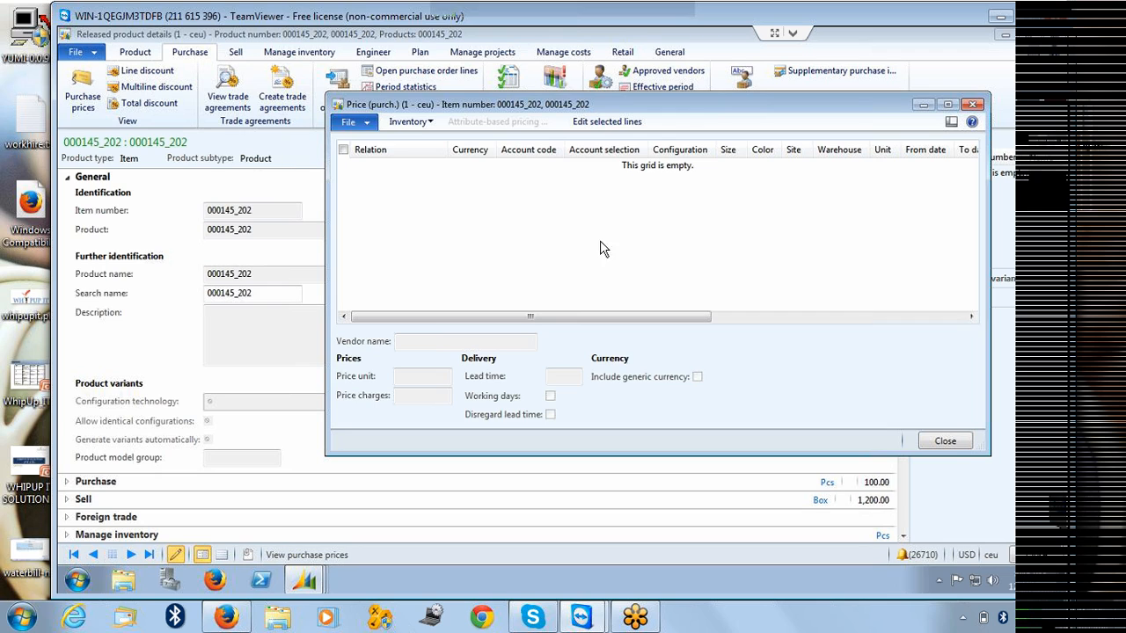
pyautogui.click(420, 123)
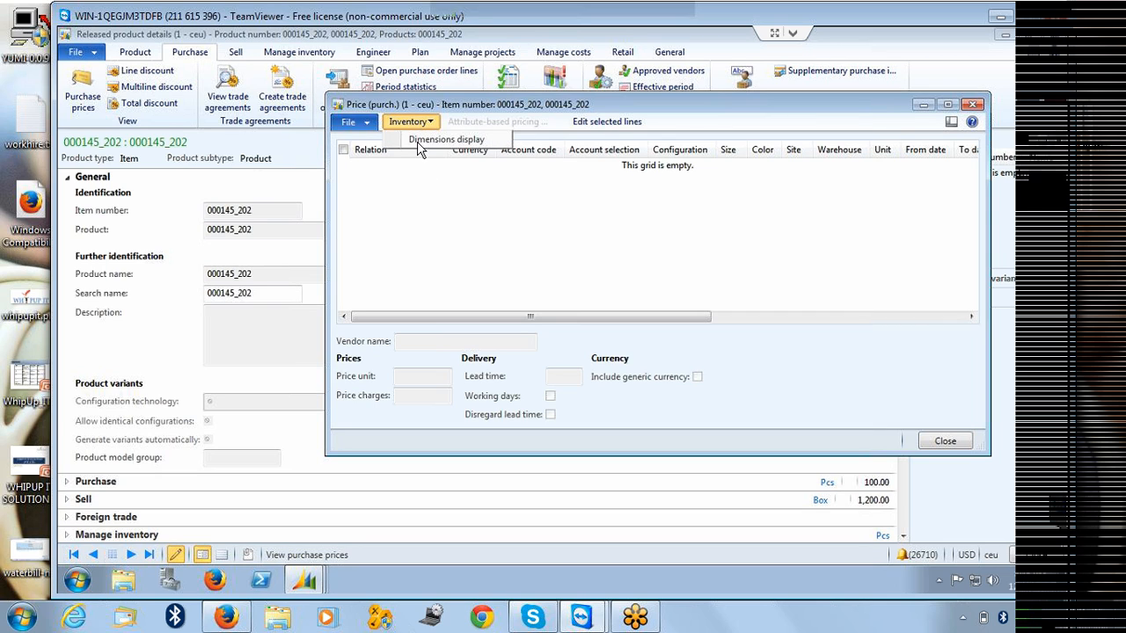
pyautogui.click(420, 218)
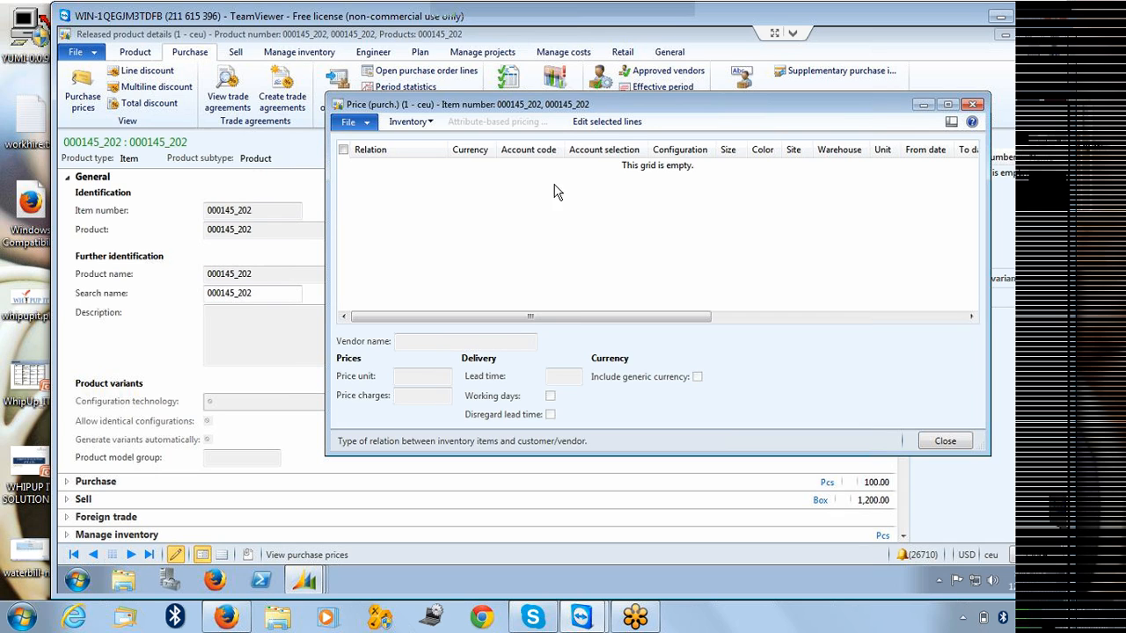
pyautogui.click(973, 105)
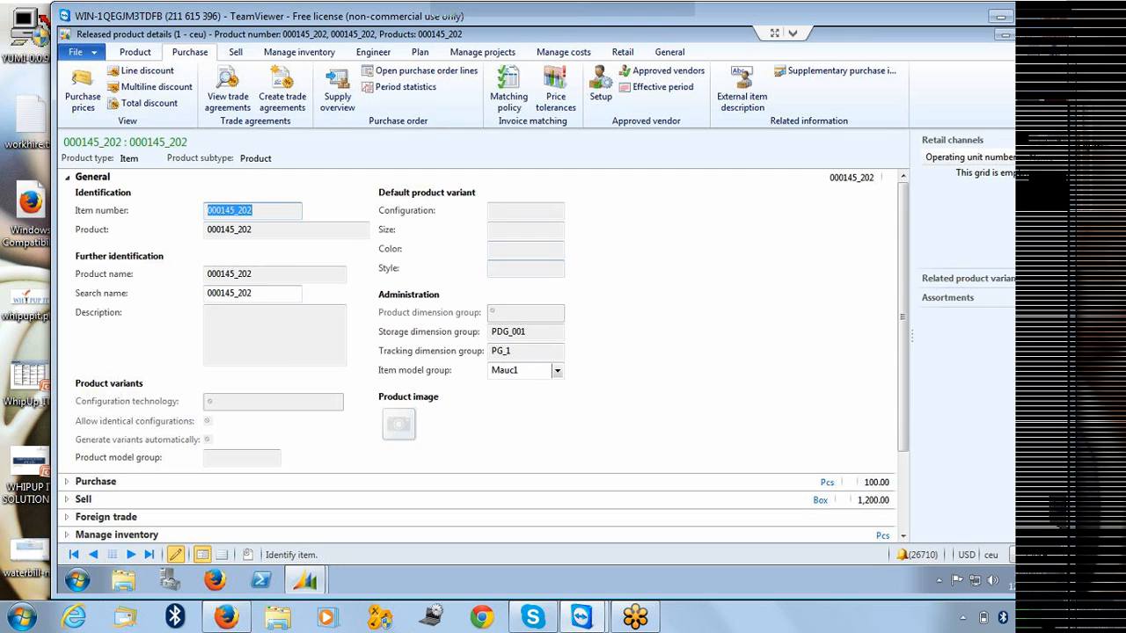
# - Examine the product's invoice matching policy and the unit price tolerances, closing each form without changes
pyautogui.click(510, 104)
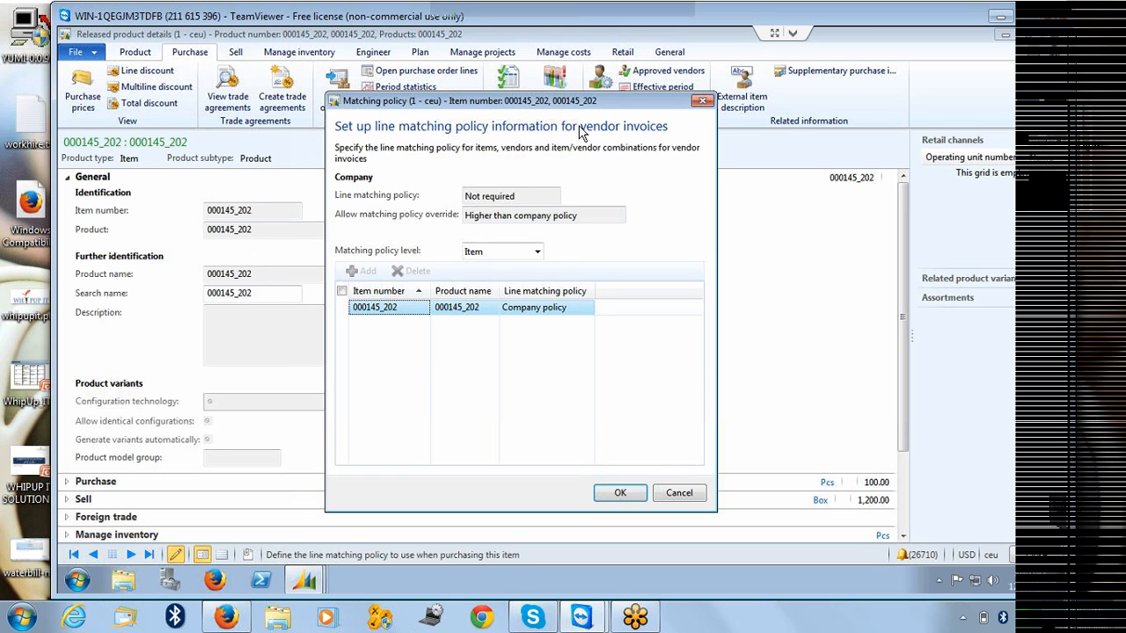
pyautogui.click(703, 103)
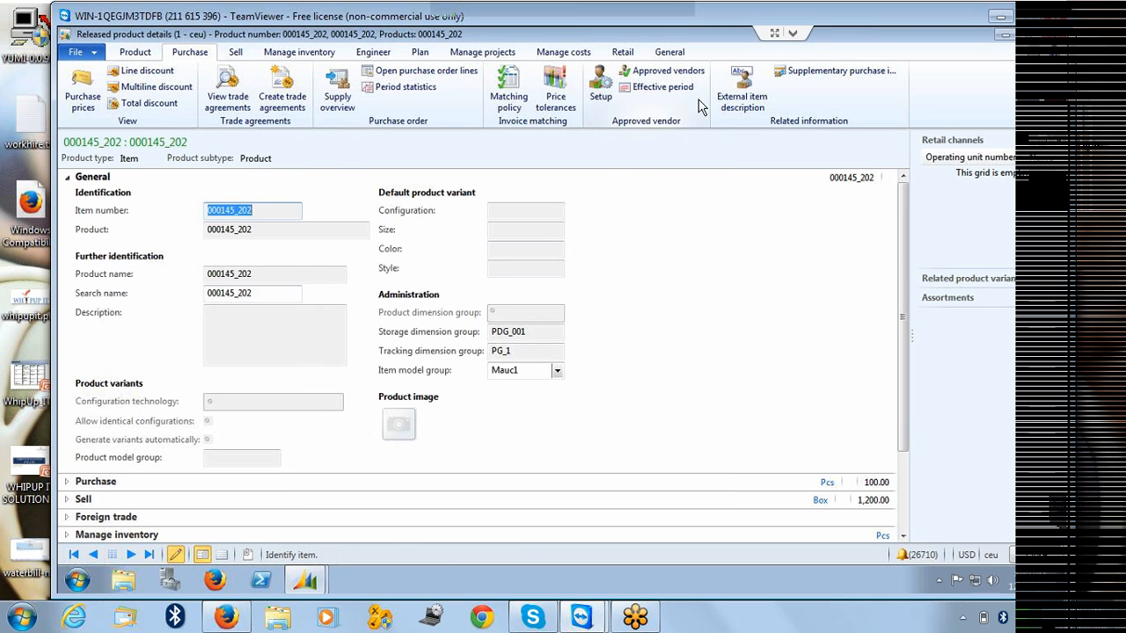
pyautogui.click(561, 91)
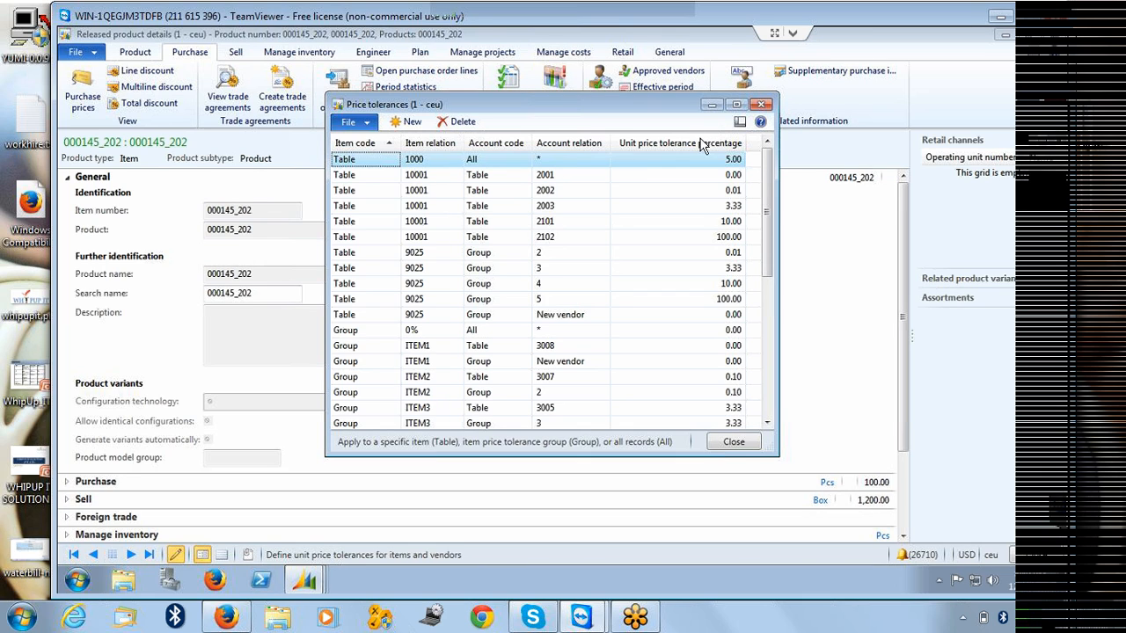
pyautogui.click(762, 106)
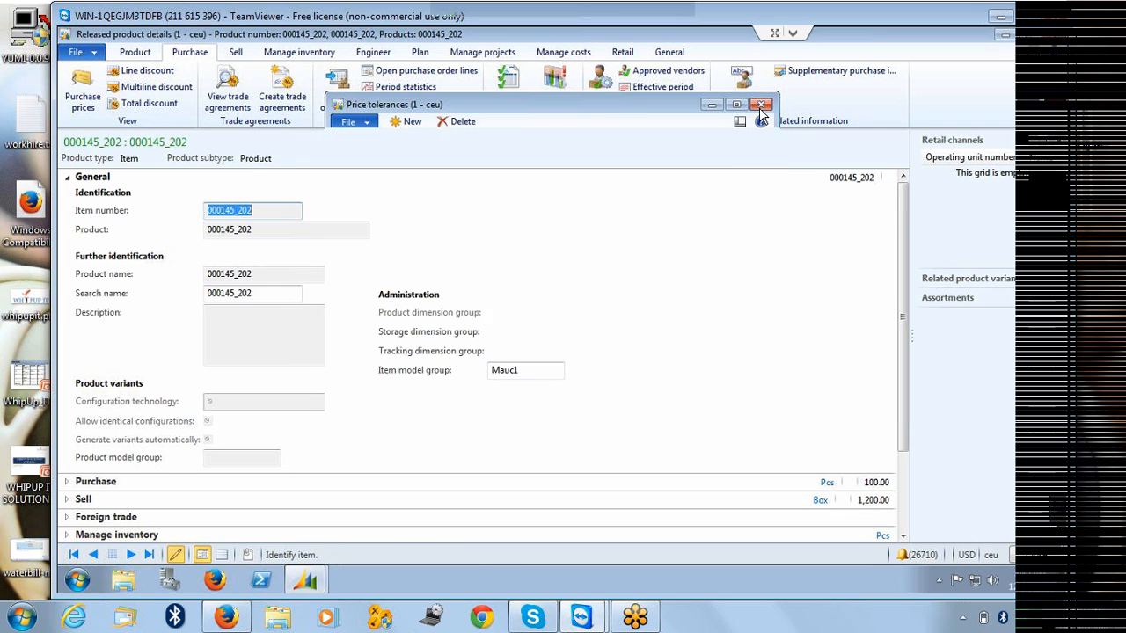
# - Open the product's approved vendor list, and set the approved vendor check method to Not allowed in the Purchase section of the product details
pyautogui.click(602, 84)
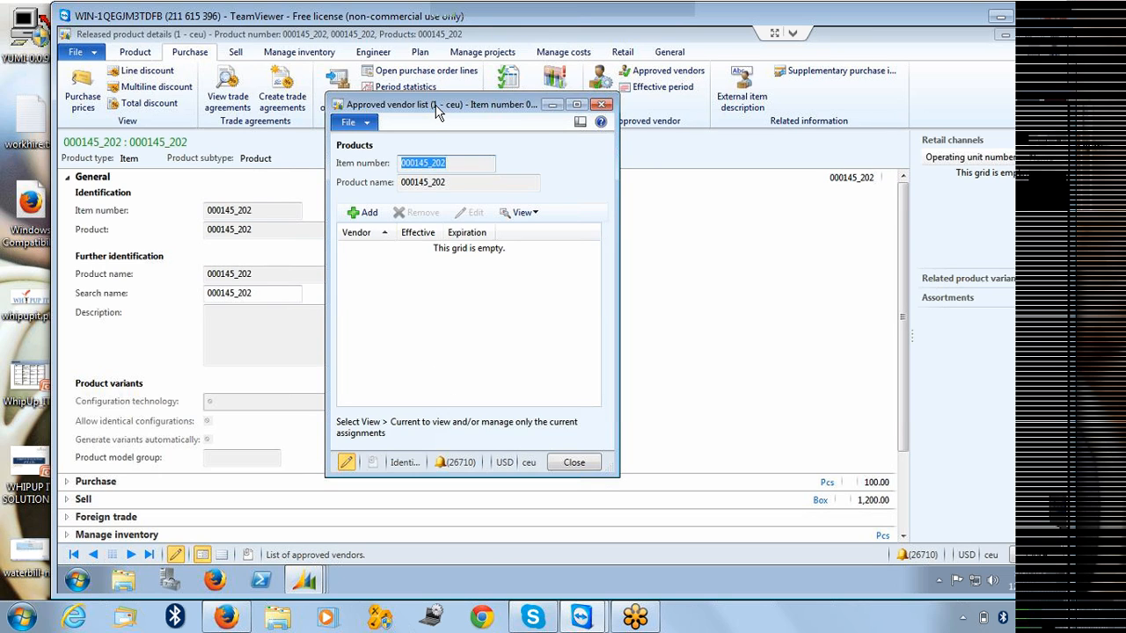
pyautogui.moveTo(437, 110); pyautogui.dragTo(723, 130)
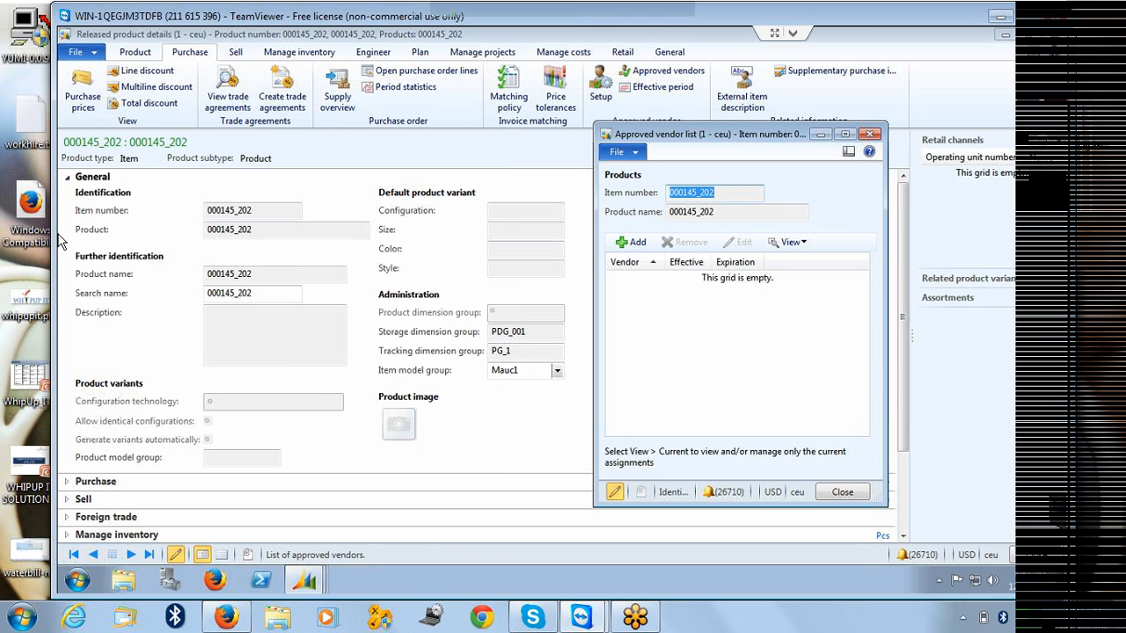
pyautogui.click(69, 180)
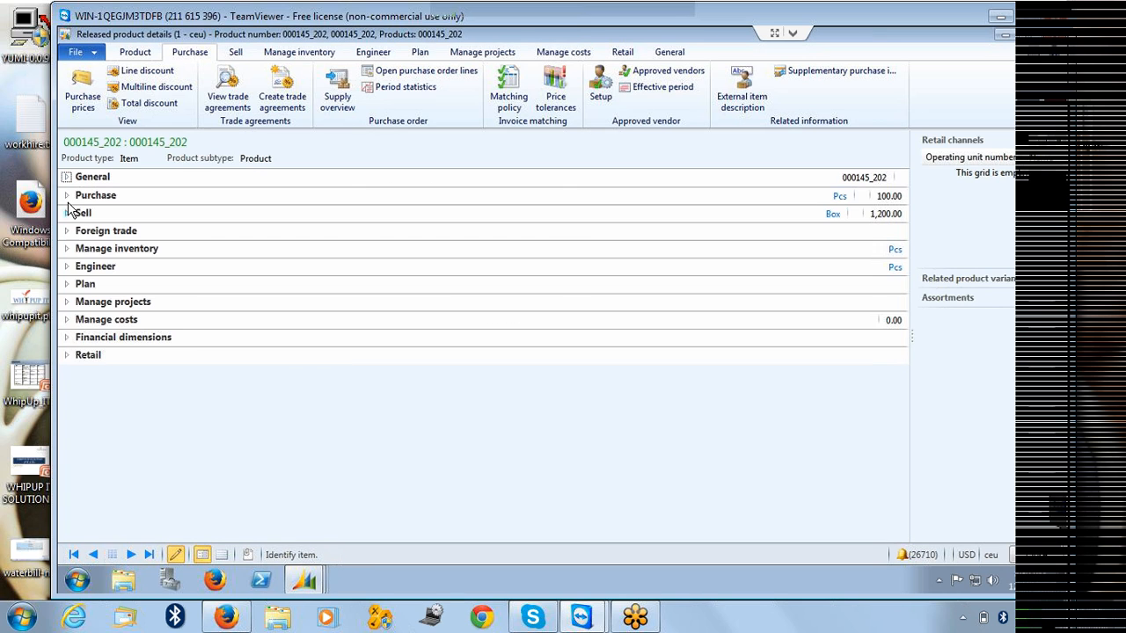
pyautogui.click(67, 196)
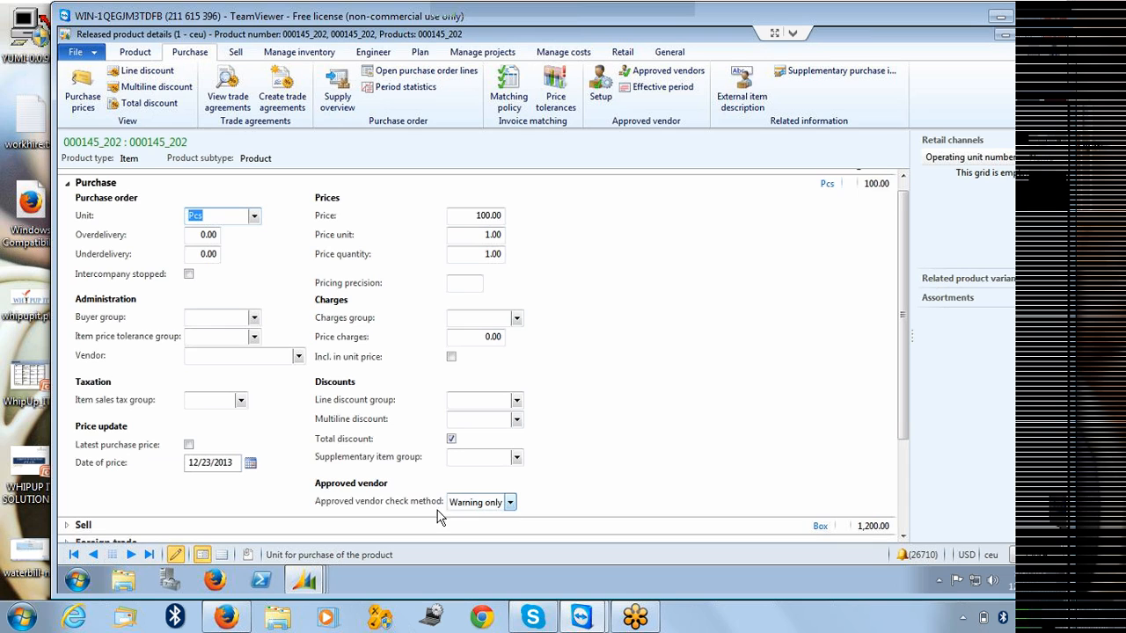
pyautogui.click(304, 590)
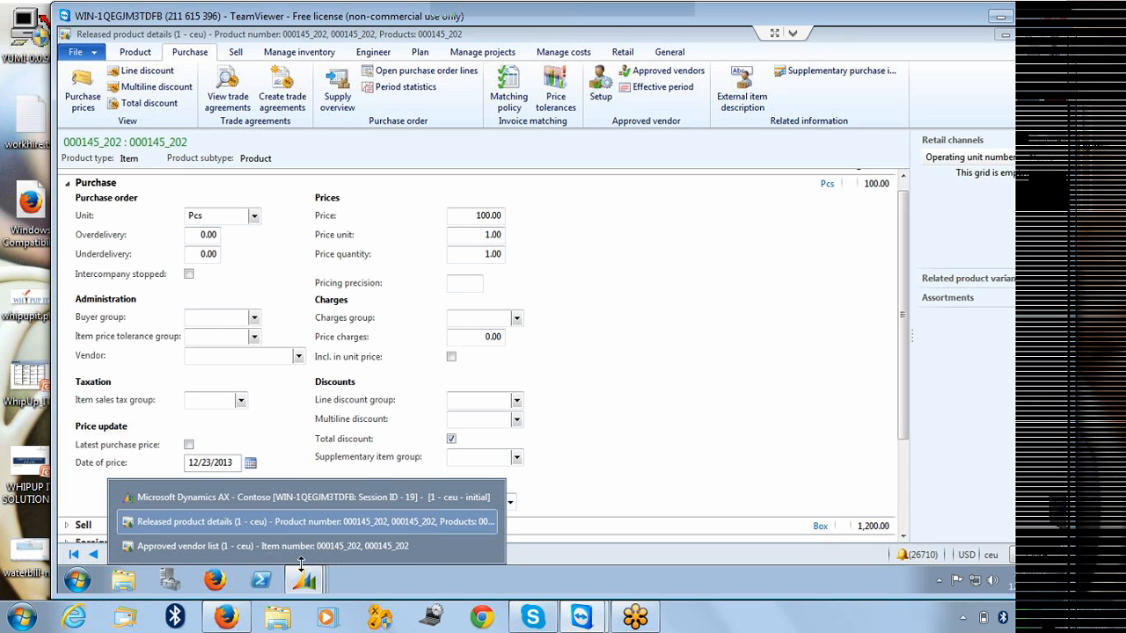
pyautogui.click(300, 550)
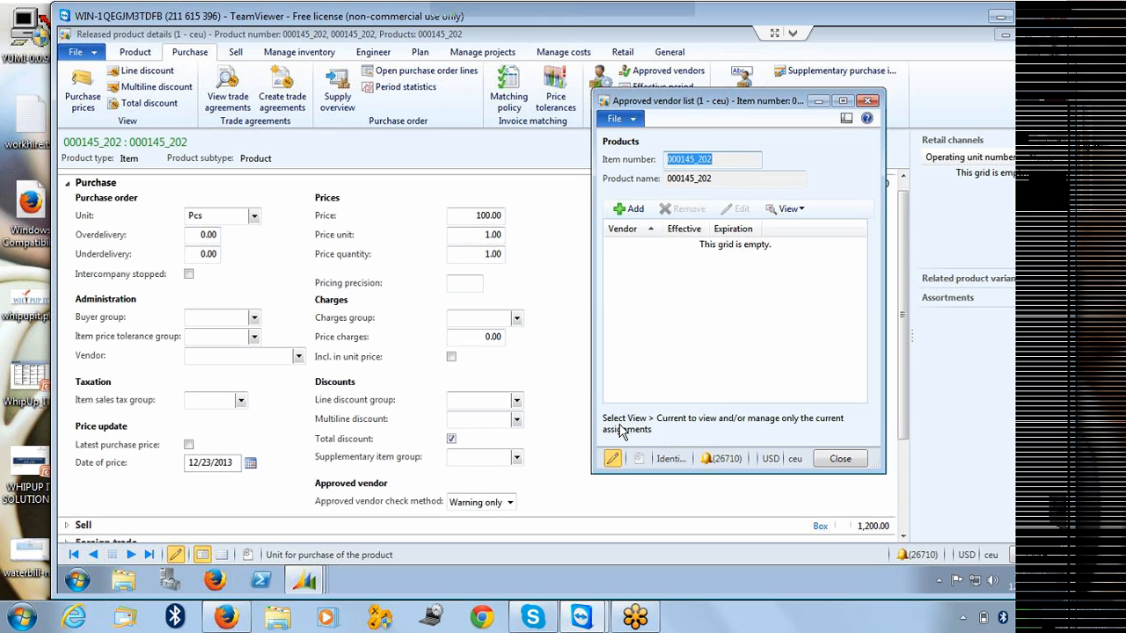
pyautogui.click(509, 503)
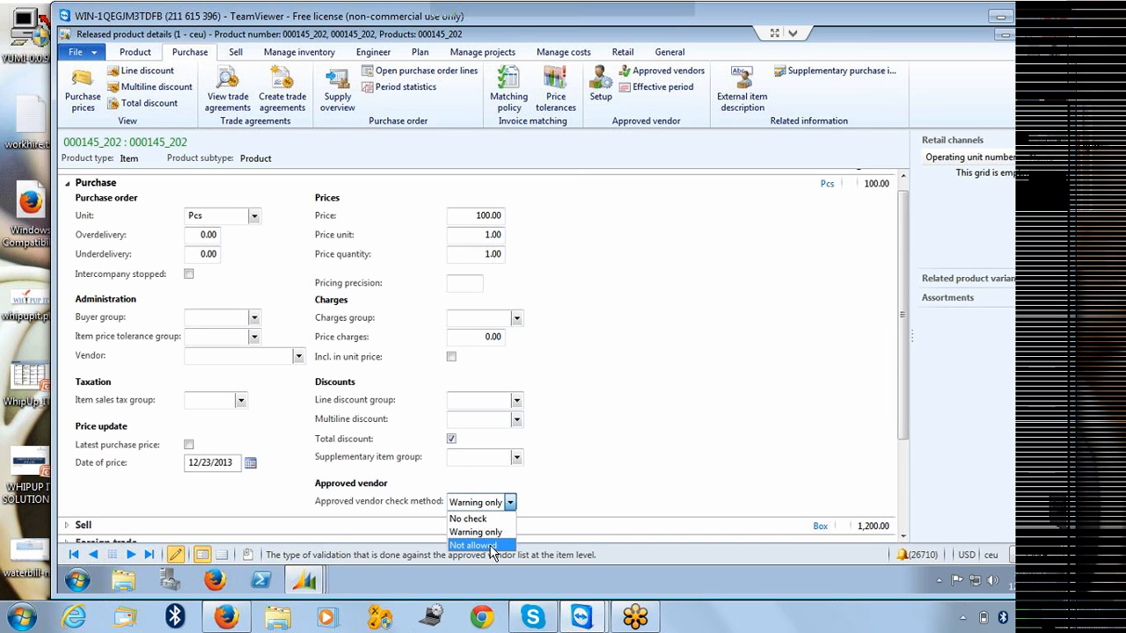
pyautogui.click(475, 546)
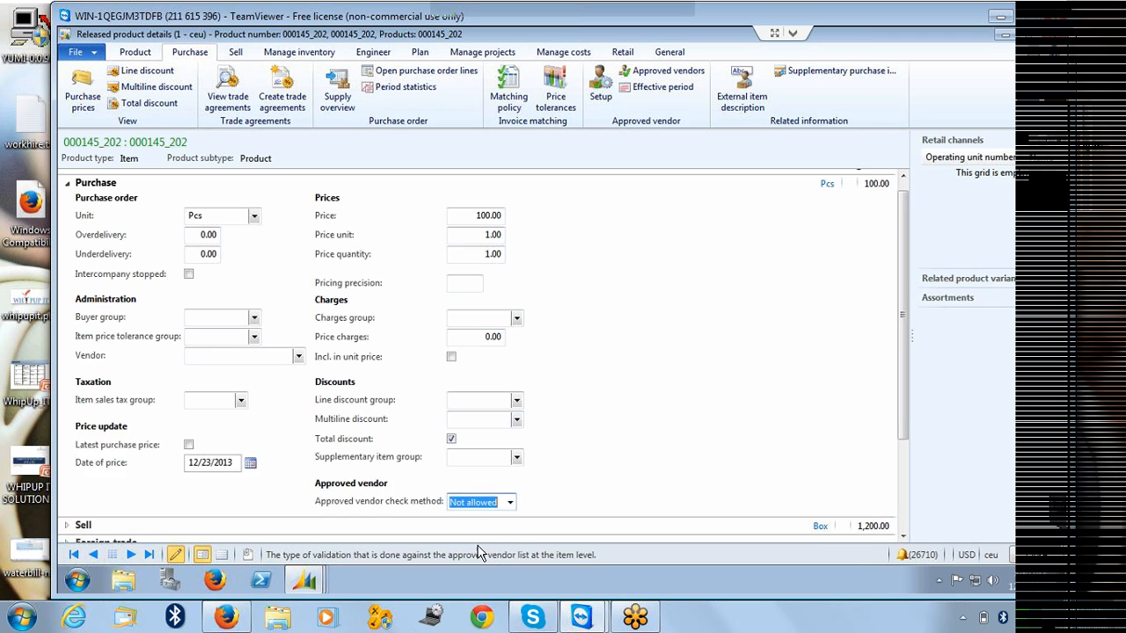
# - Add Earth Televisions to the approved vendor list of product 000145_202, widen the Effective column, and close the list
pyautogui.click(310, 581)
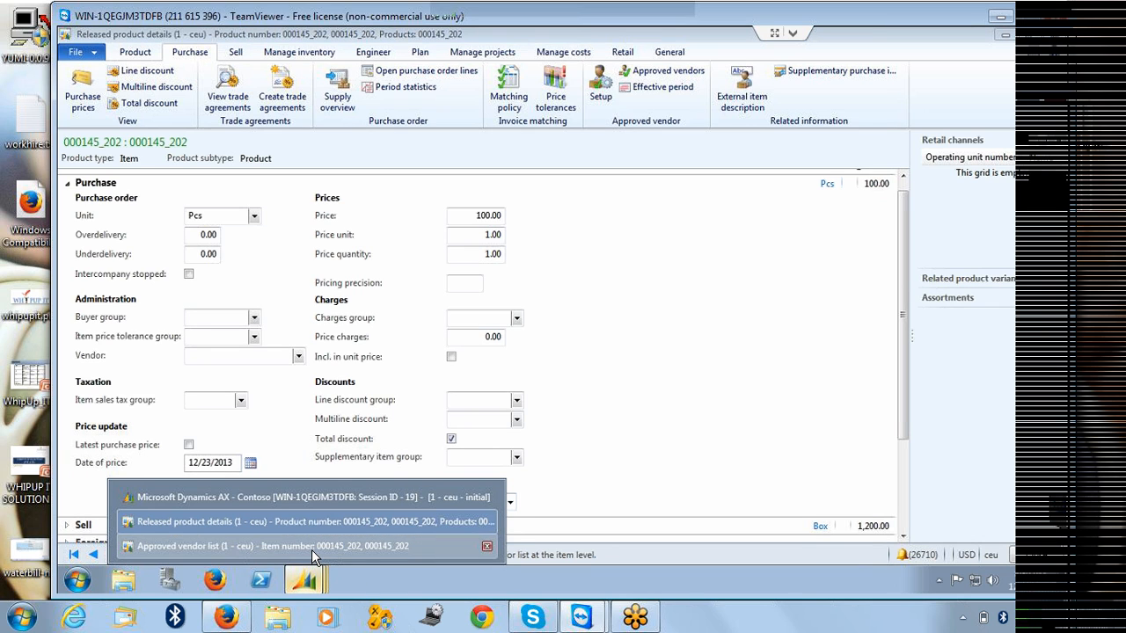
pyautogui.click(264, 546)
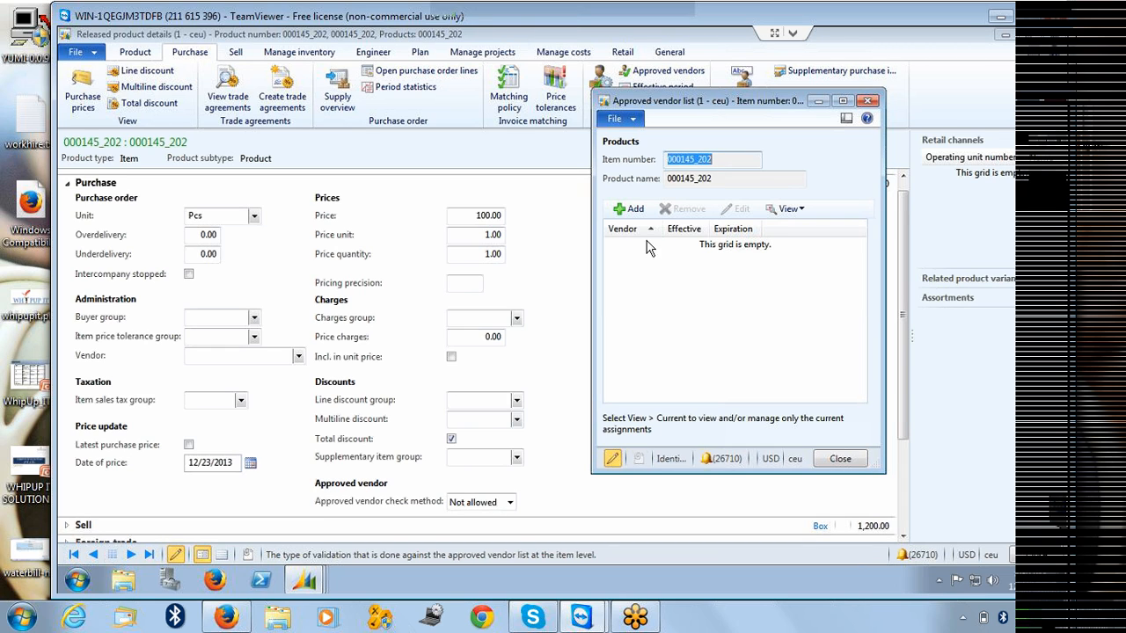
pyautogui.click(636, 213)
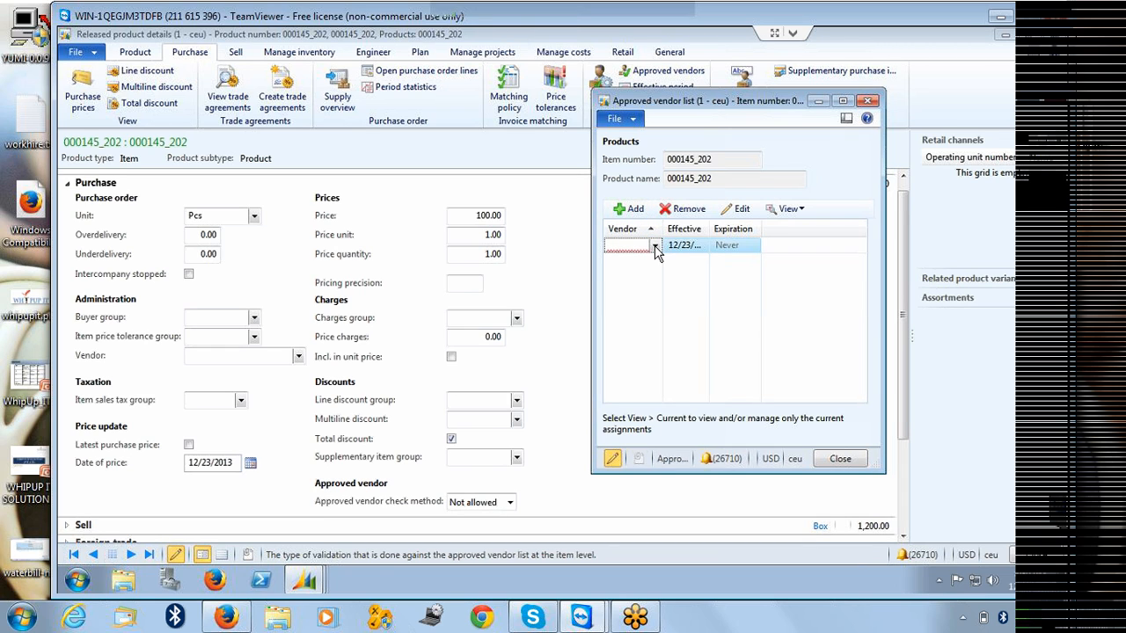
pyautogui.click(654, 245)
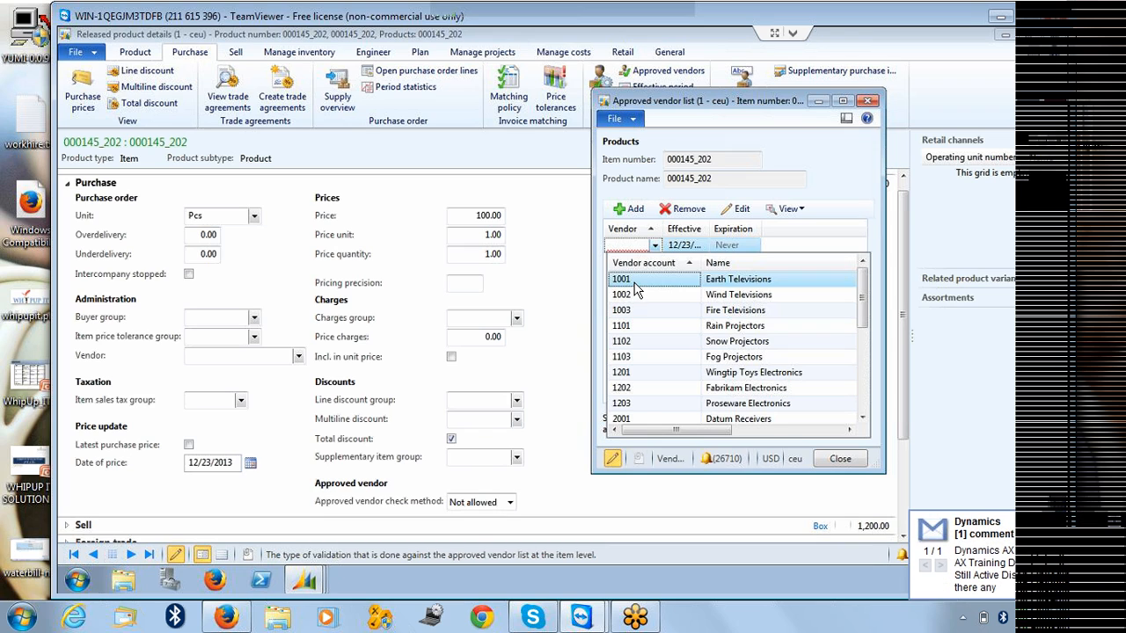
pyautogui.click(634, 281)
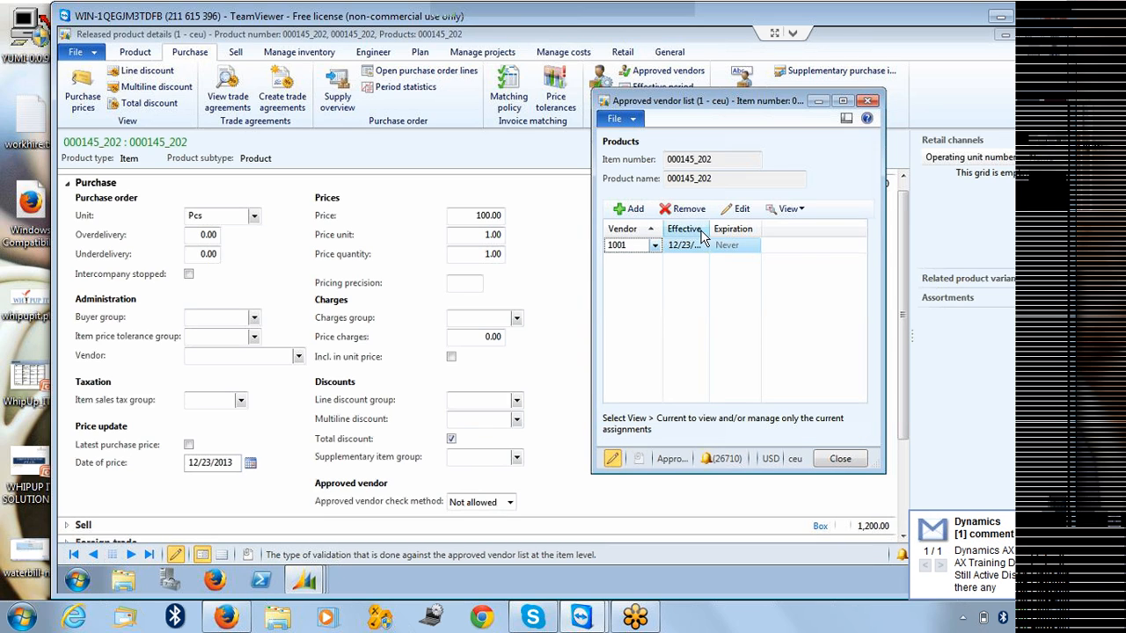
pyautogui.moveTo(709, 228); pyautogui.dragTo(737, 228)
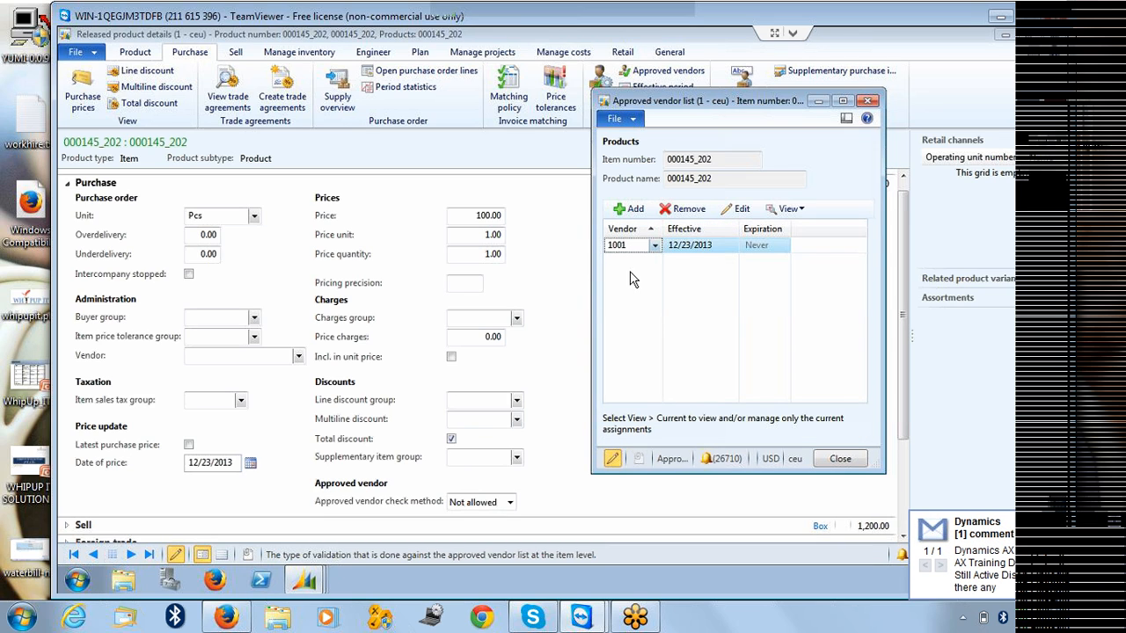
pyautogui.click(635, 298)
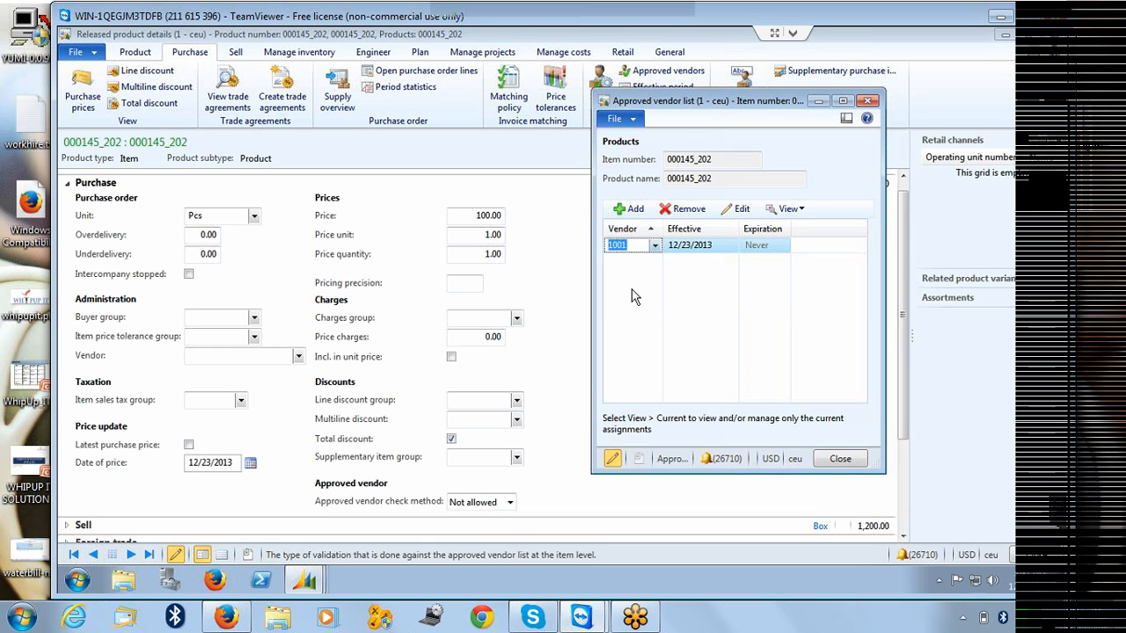
pyautogui.click(838, 466)
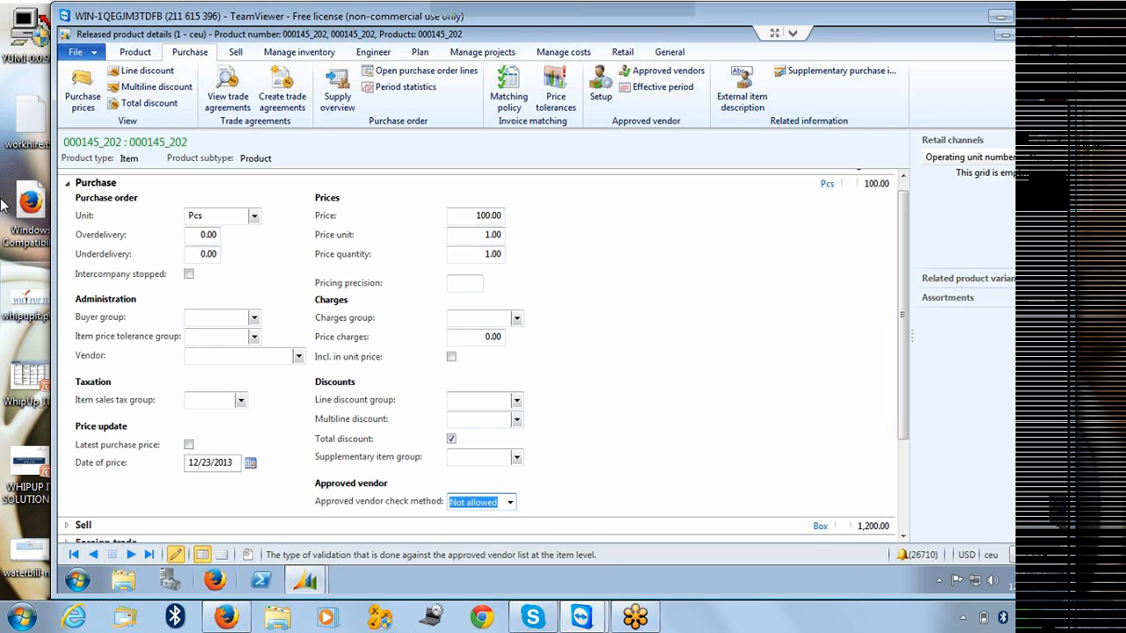
# - Leave the product details window and open the list of all purchase orders in Accounts payable
pyautogui.click(1005, 36)
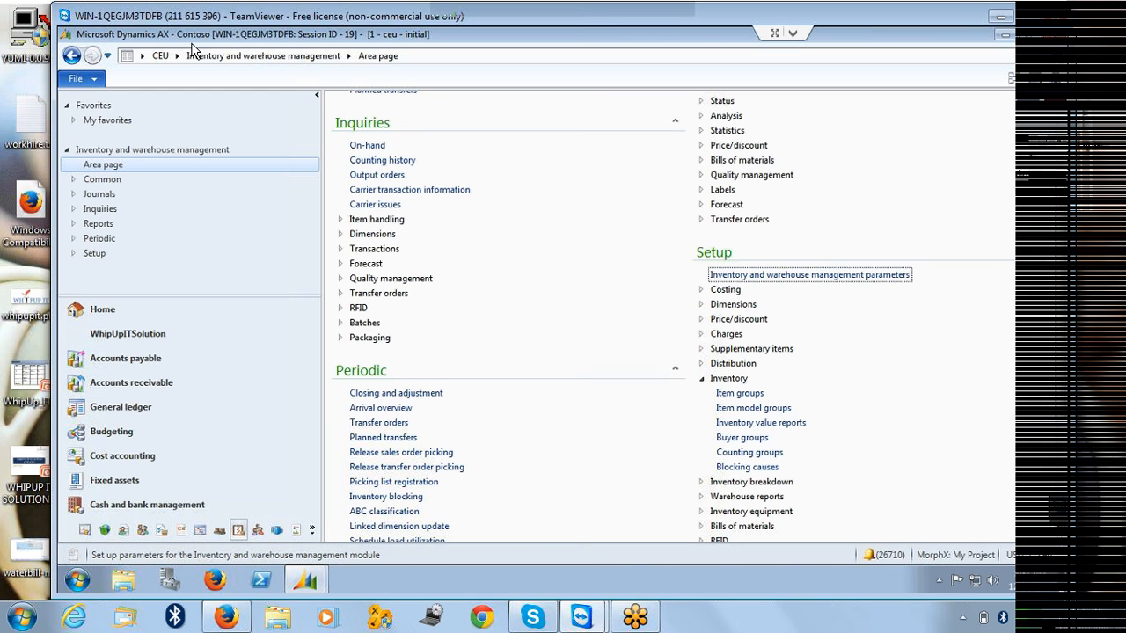
pyautogui.click(177, 57)
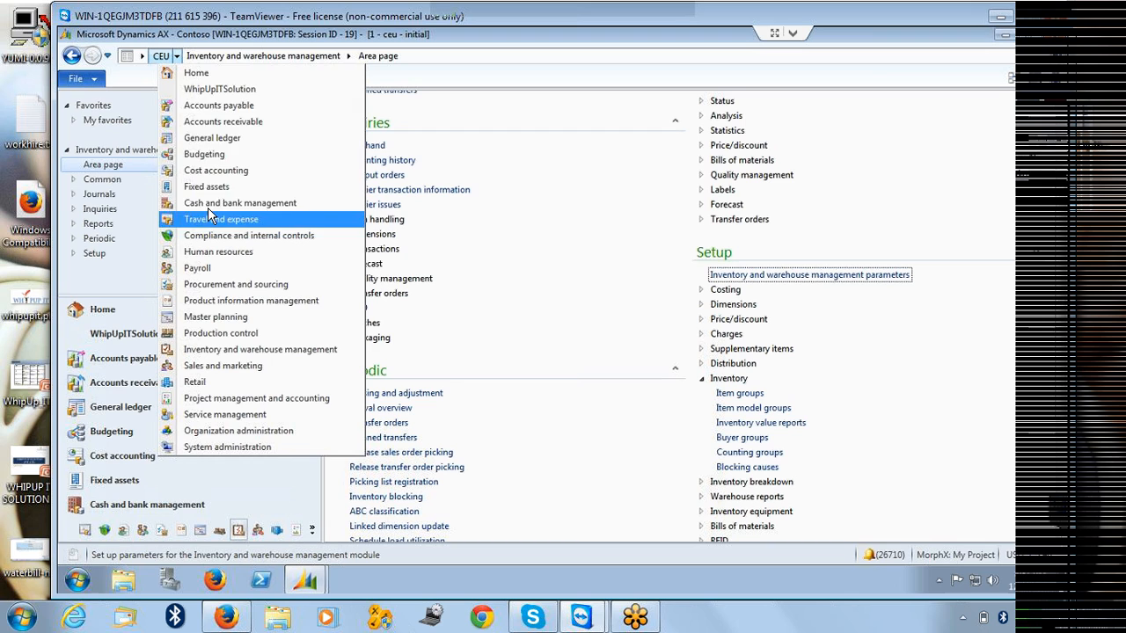
pyautogui.click(234, 106)
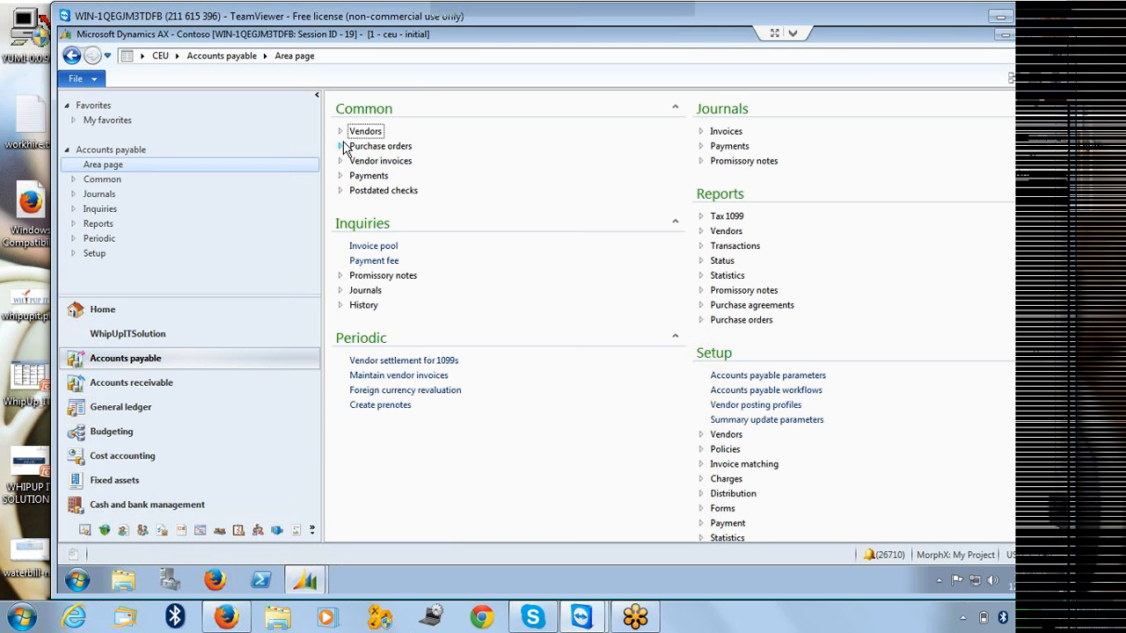
pyautogui.click(378, 146)
pyautogui.click(384, 164)
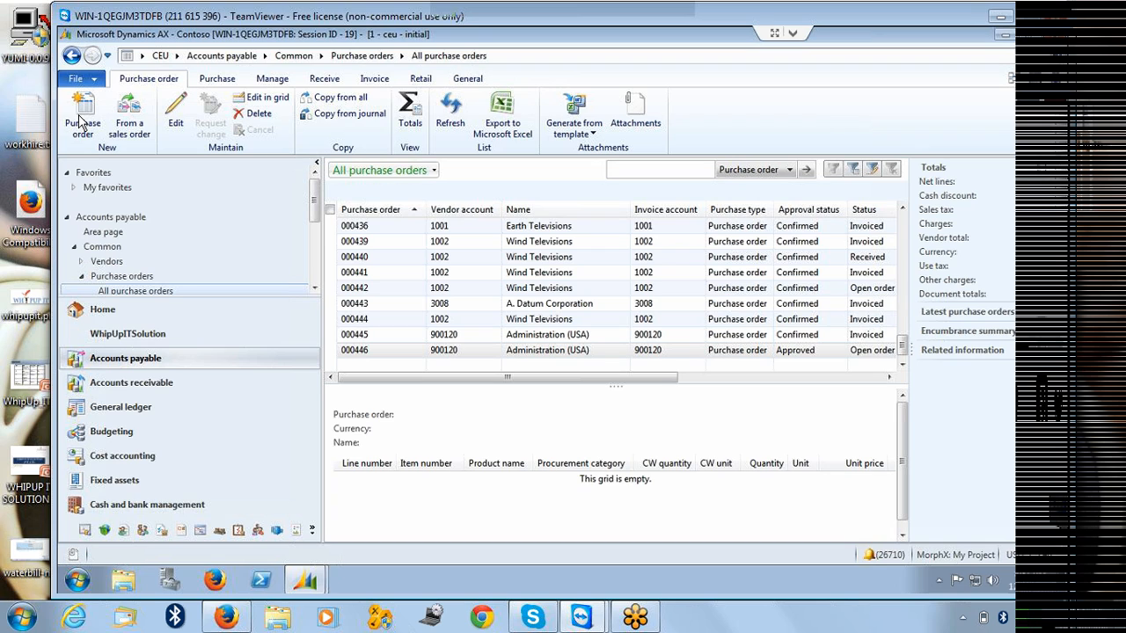
# - Create a purchase order for the vendor Wind Televisions, accepting the transfer of vendor information
pyautogui.click(81, 120)
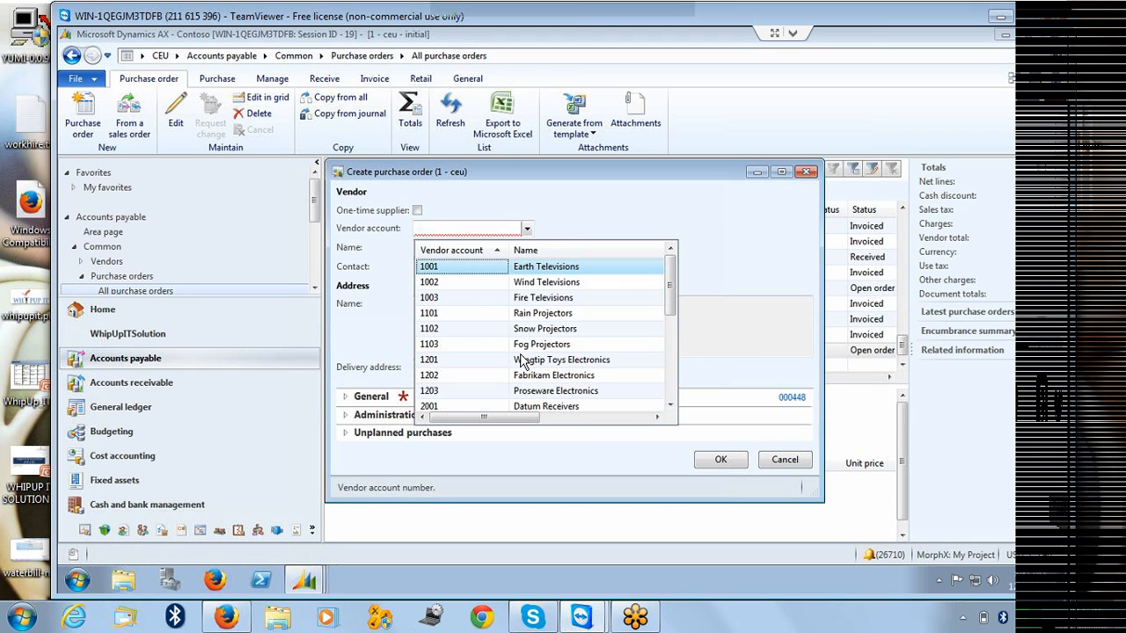
pyautogui.click(449, 282)
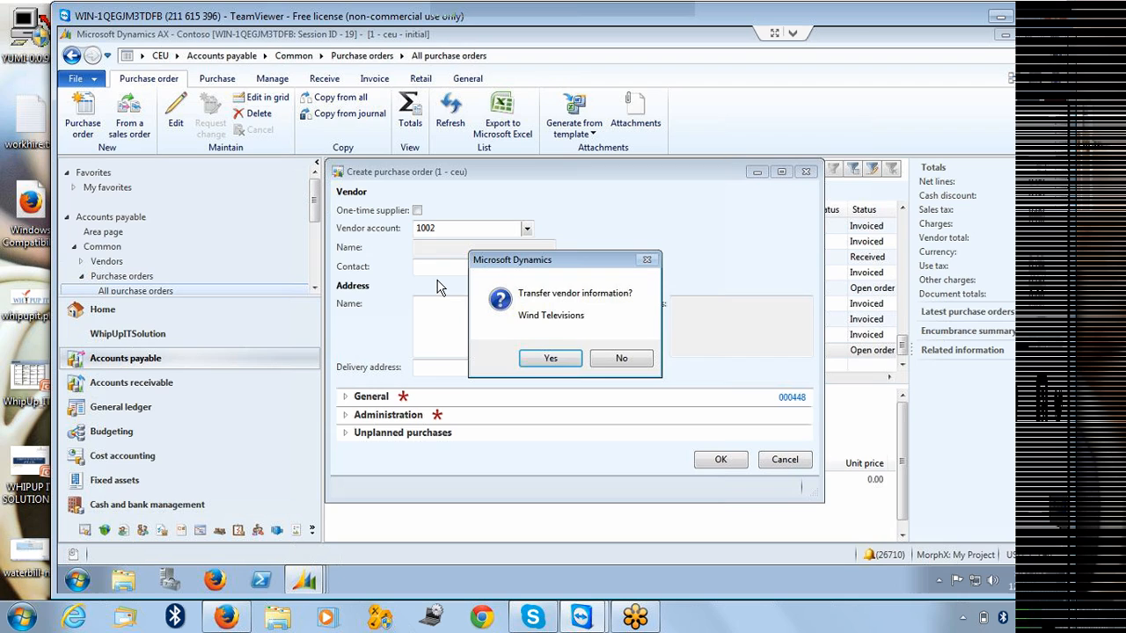
pyautogui.click(540, 361)
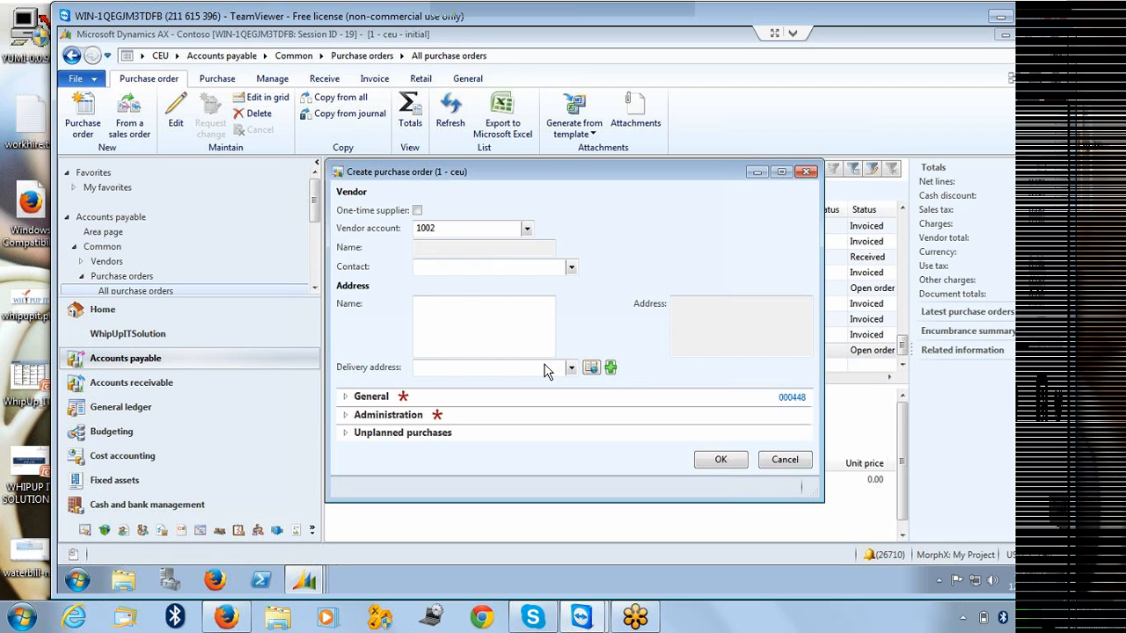
pyautogui.click(718, 464)
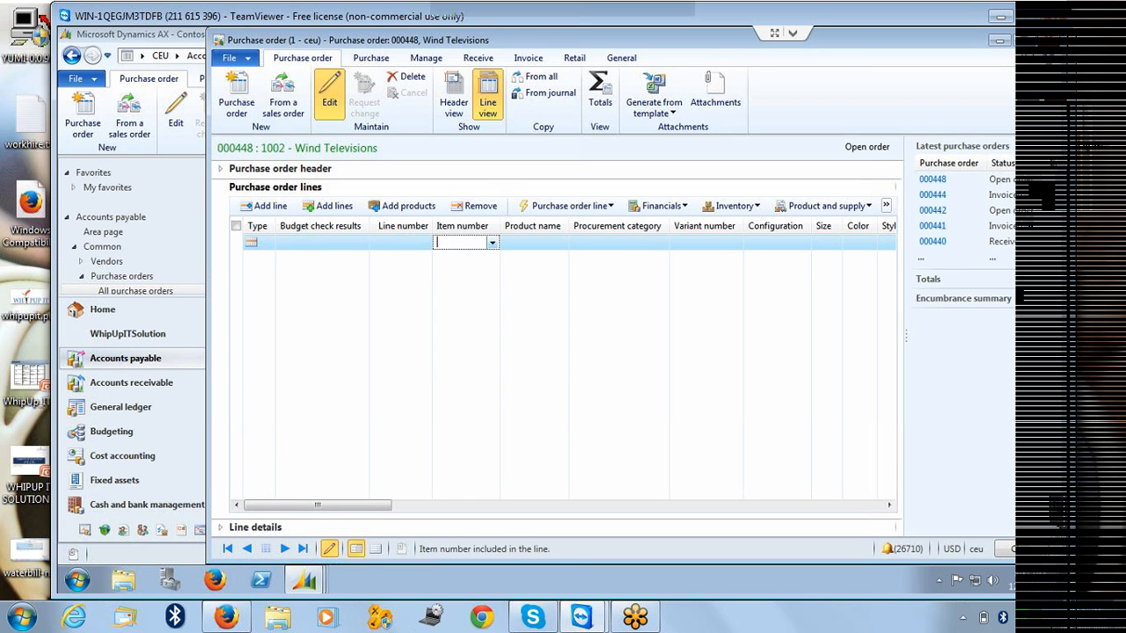
# - Try to enter item number 000145_202 on the purchase order line and read the full Infolog message
pyautogui.write('000145_202')
pyautogui.press('Tab')
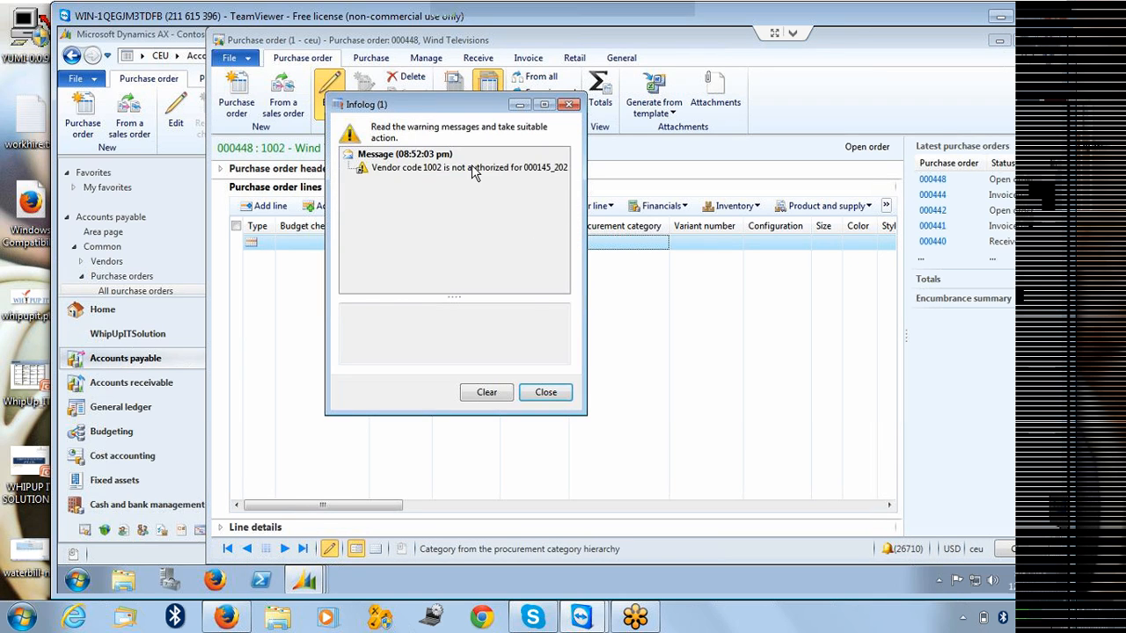
pyautogui.click(471, 167)
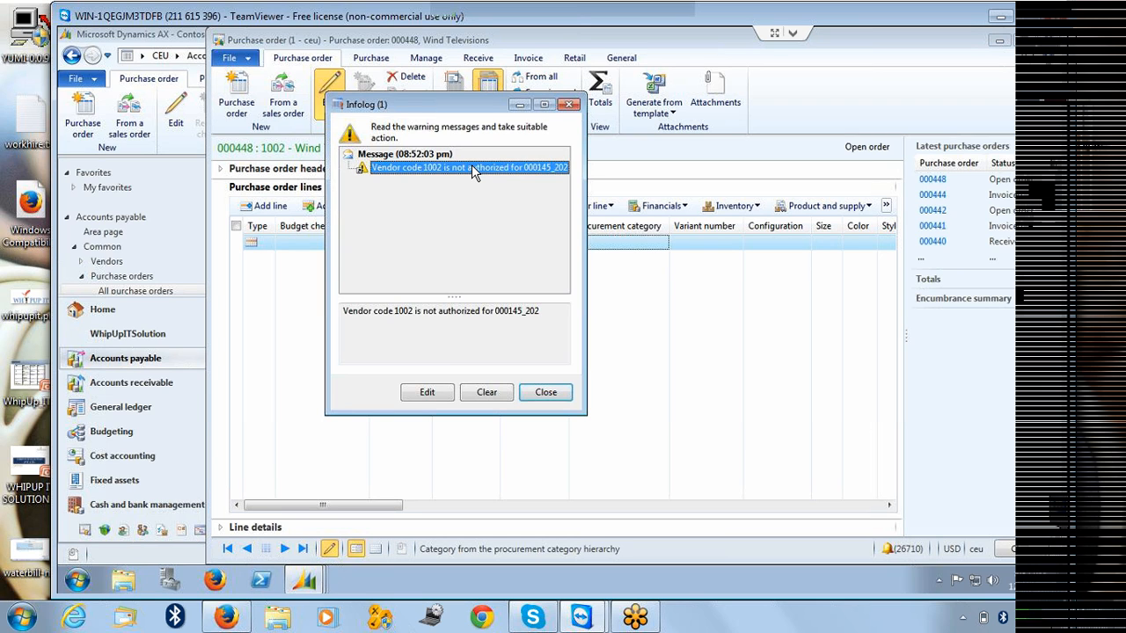
# - Dismiss the Infolog, leave the Wind Televisions purchase order, and return to the released product details of 000145_202
pyautogui.press('Escape')
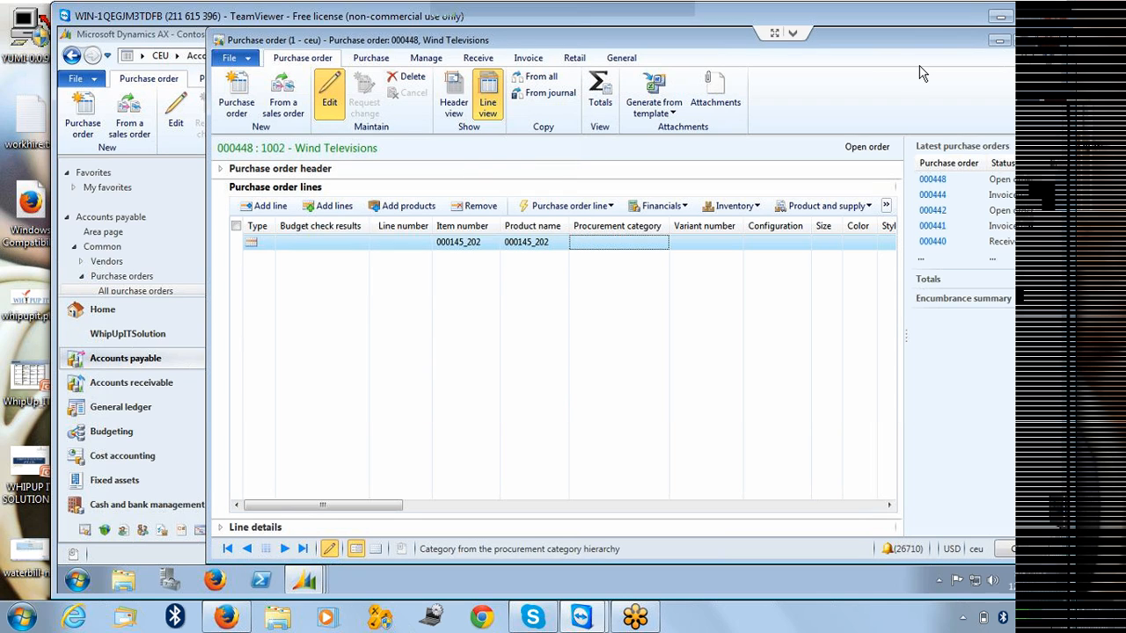
pyautogui.click(1045, 43)
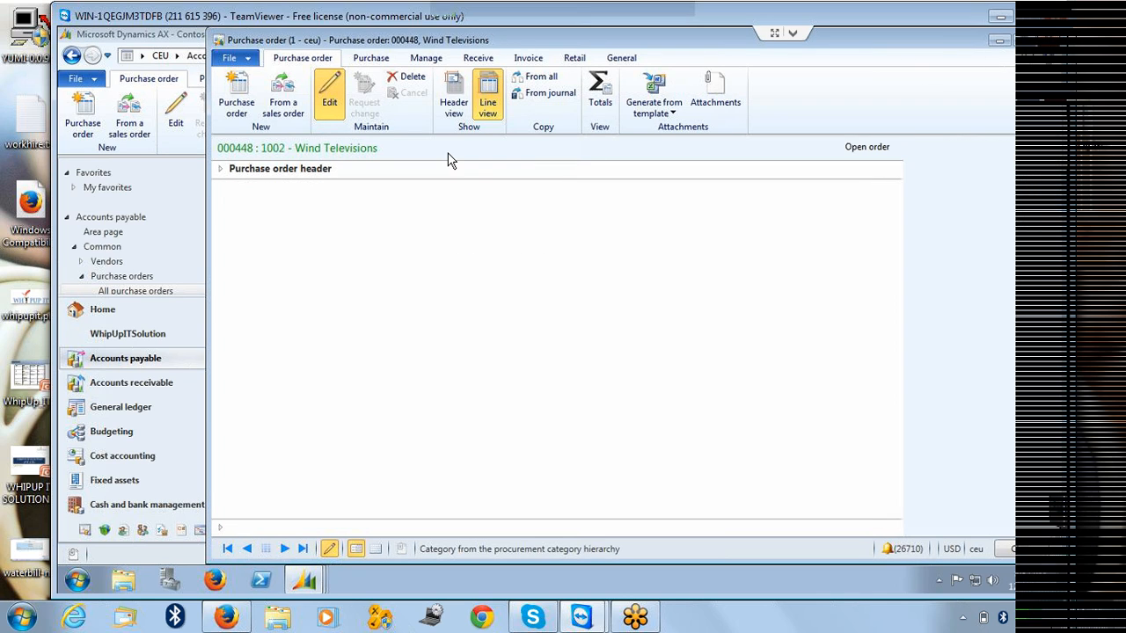
pyautogui.moveTo(305, 580)
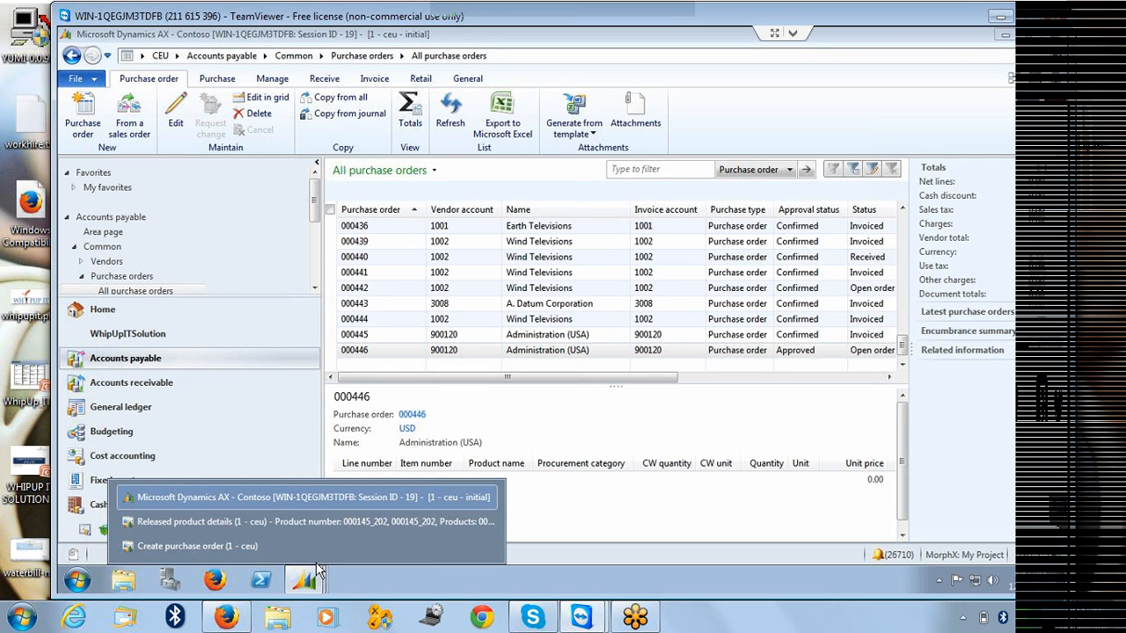
pyautogui.click(375, 522)
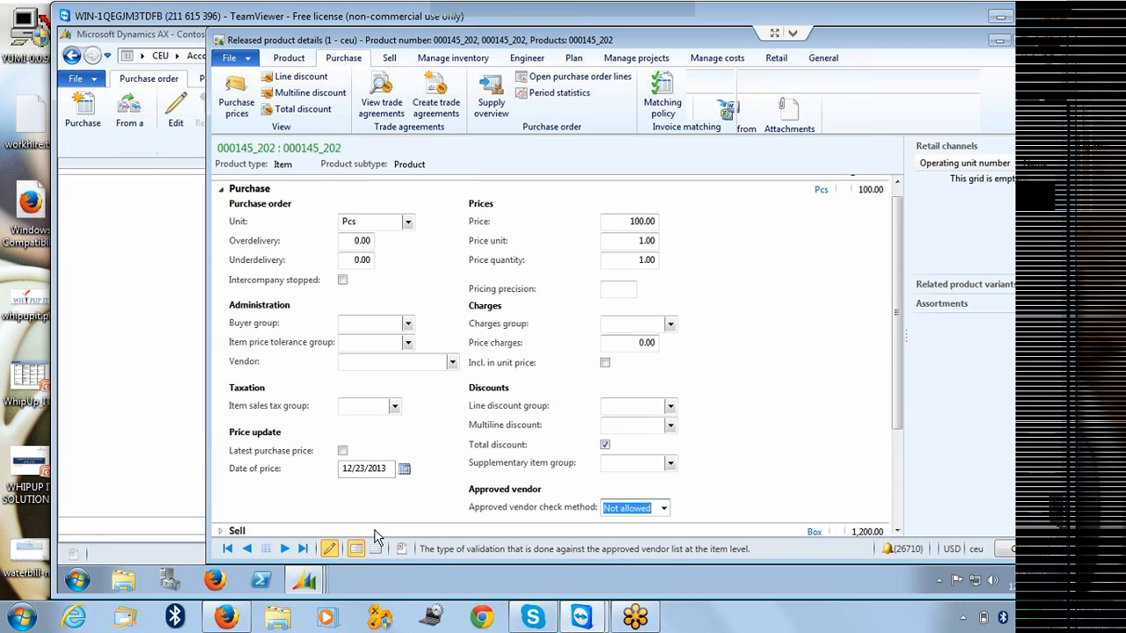
# - Remove vendor 1001 from the approved vendor list of product 000145_202 and close the list
pyautogui.click(753, 102)
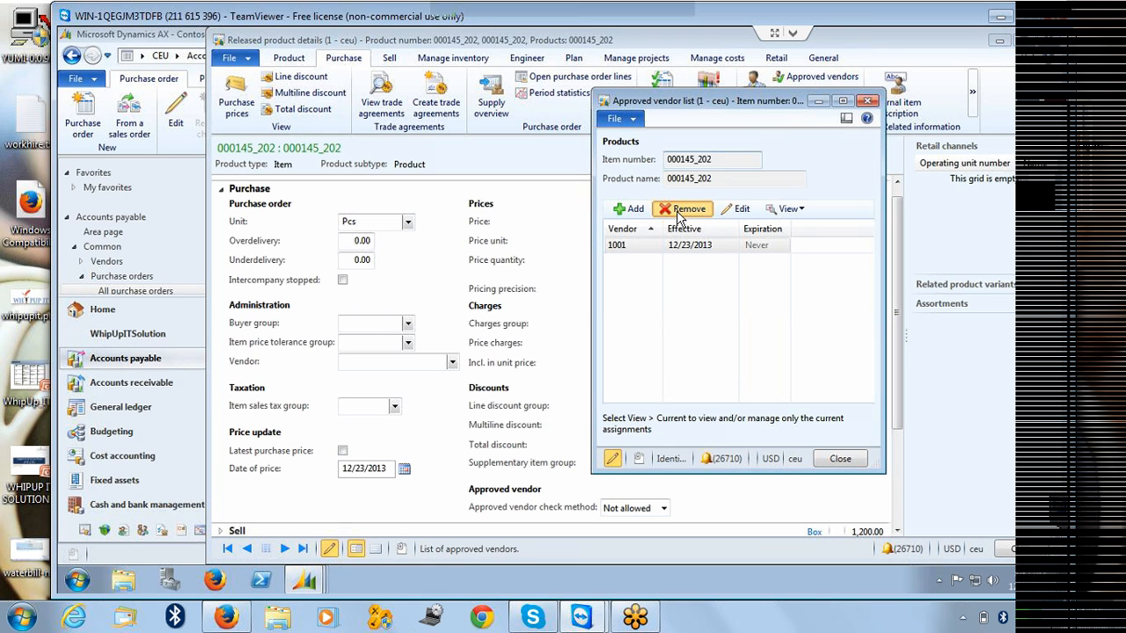
pyautogui.click(681, 210)
pyautogui.click(624, 356)
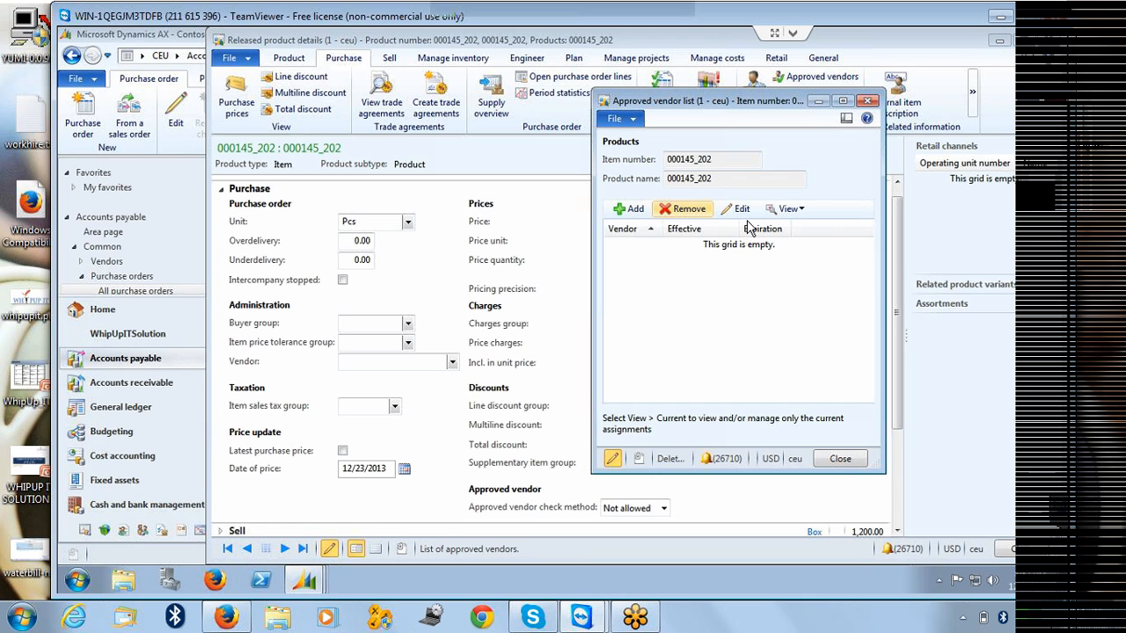
pyautogui.click(866, 102)
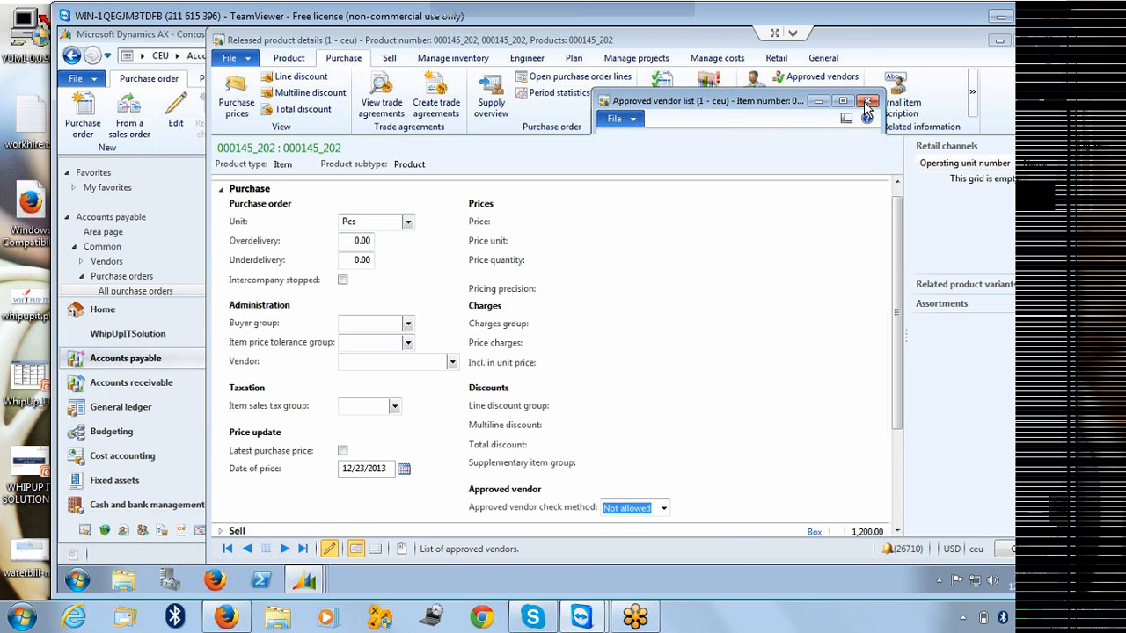
pyautogui.click(1002, 42)
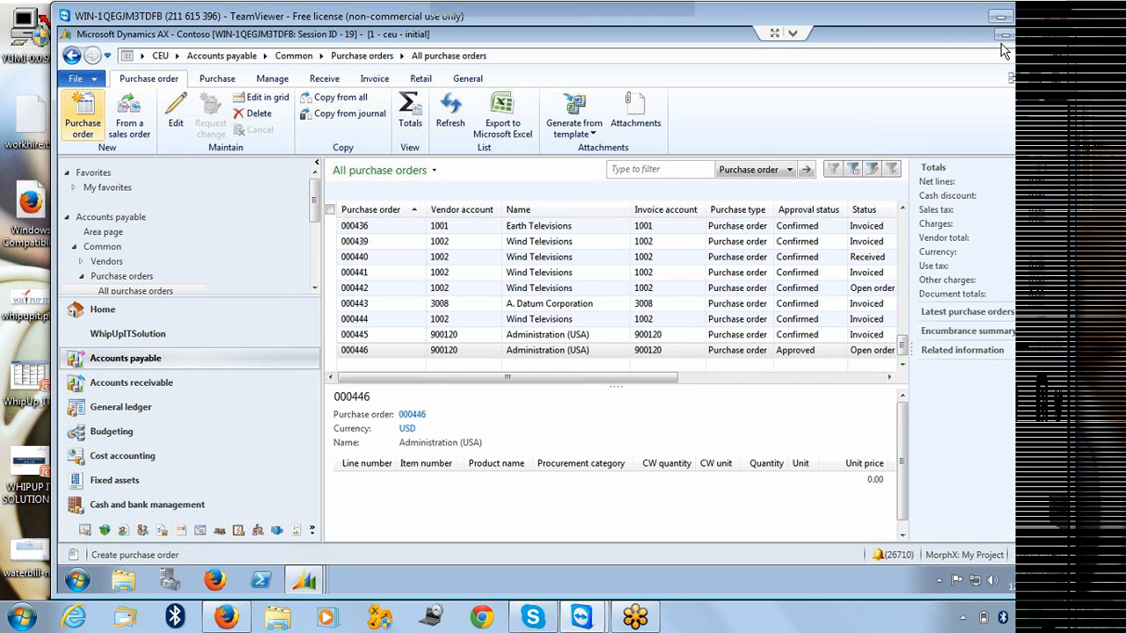
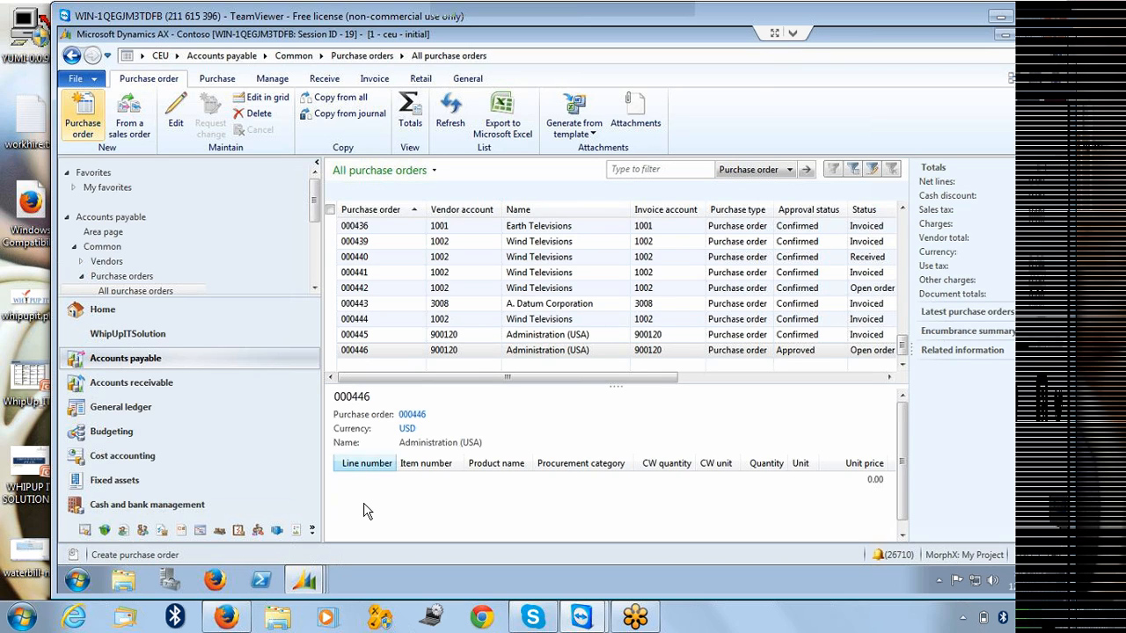
pyautogui.click(297, 582)
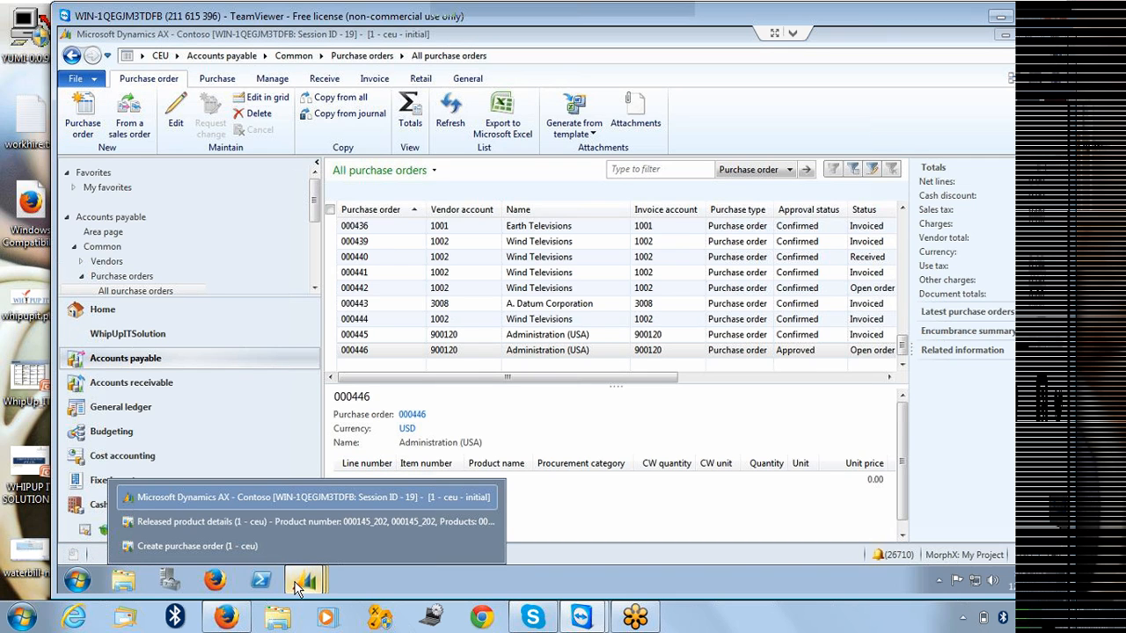
pyautogui.click(380, 522)
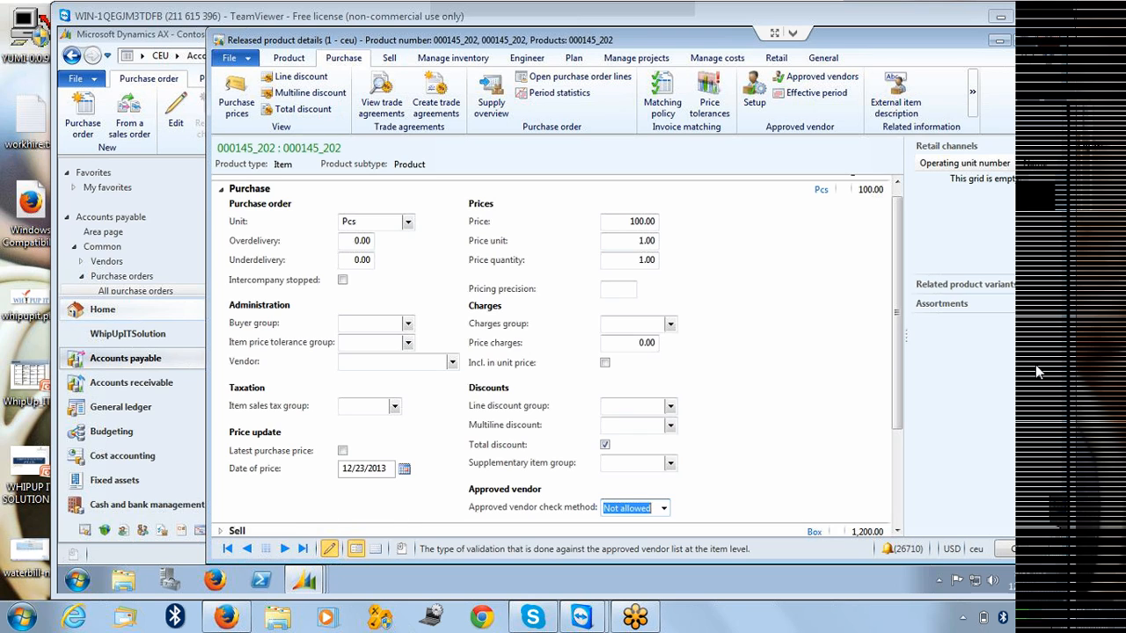
# - Switch to Microsoft Word with a new blank document and paste the copied e-mail address into it
pyautogui.press('super+r')
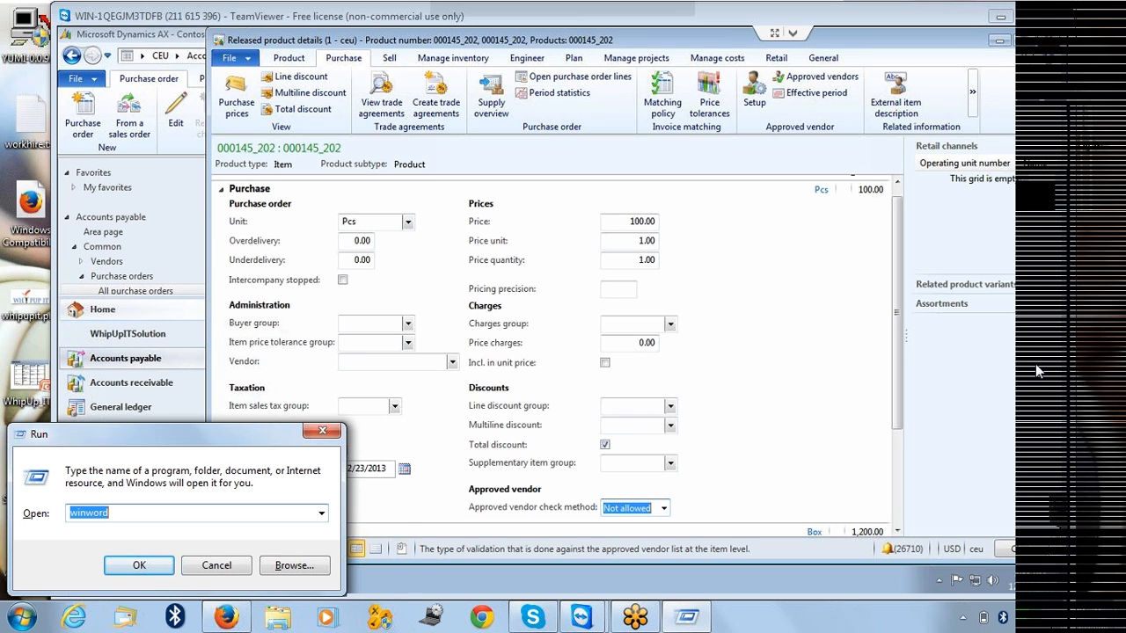
pyautogui.press('Return')
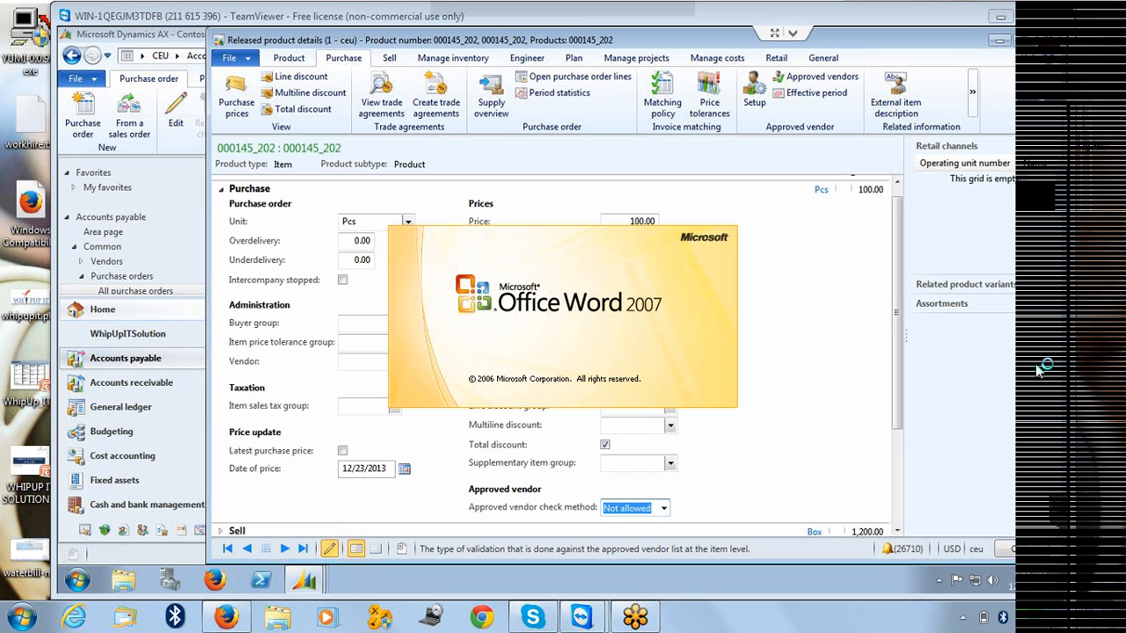
pyautogui.hotkey('ctrl', 'v')
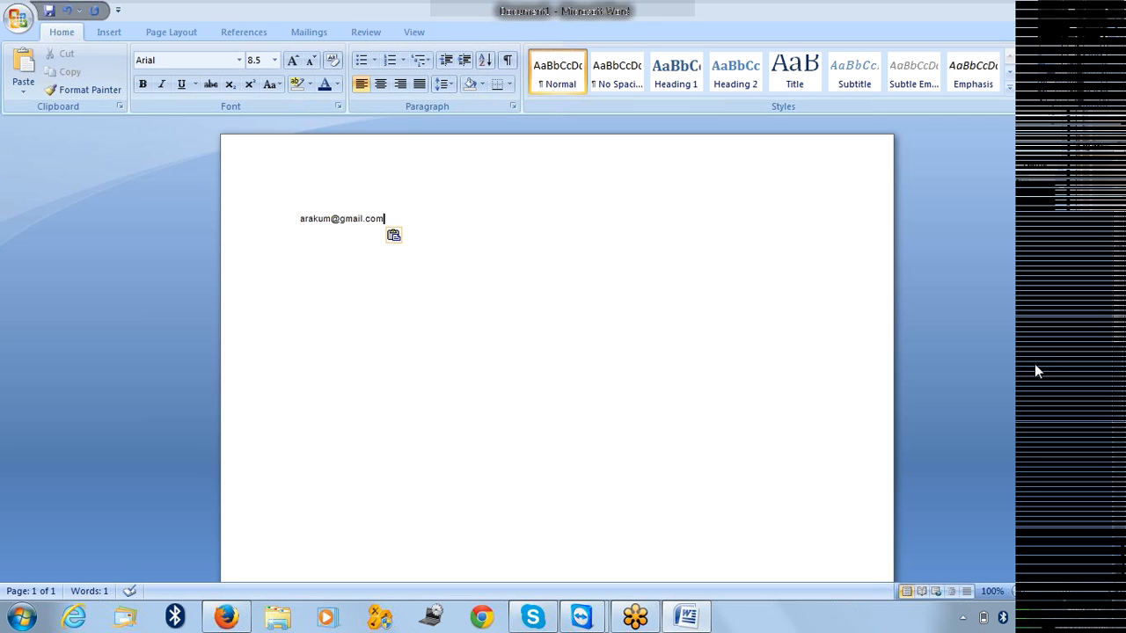
# - Save the document to the Desktop as a Word document, keeping the suggested file name
pyautogui.hotkey('ctrl', 's')
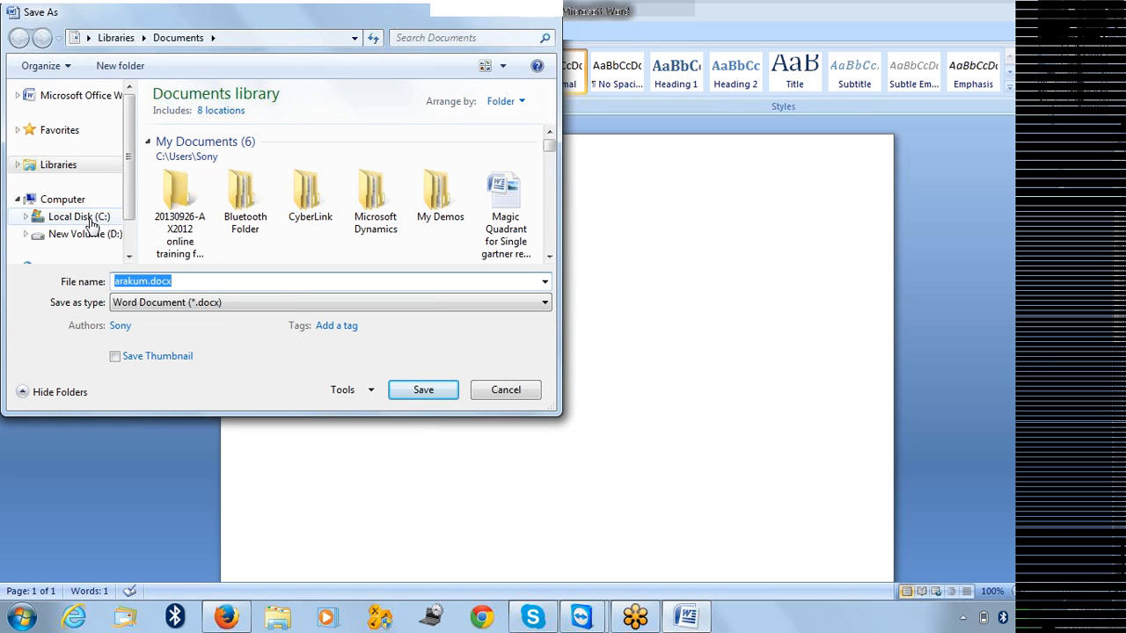
pyautogui.click(88, 37)
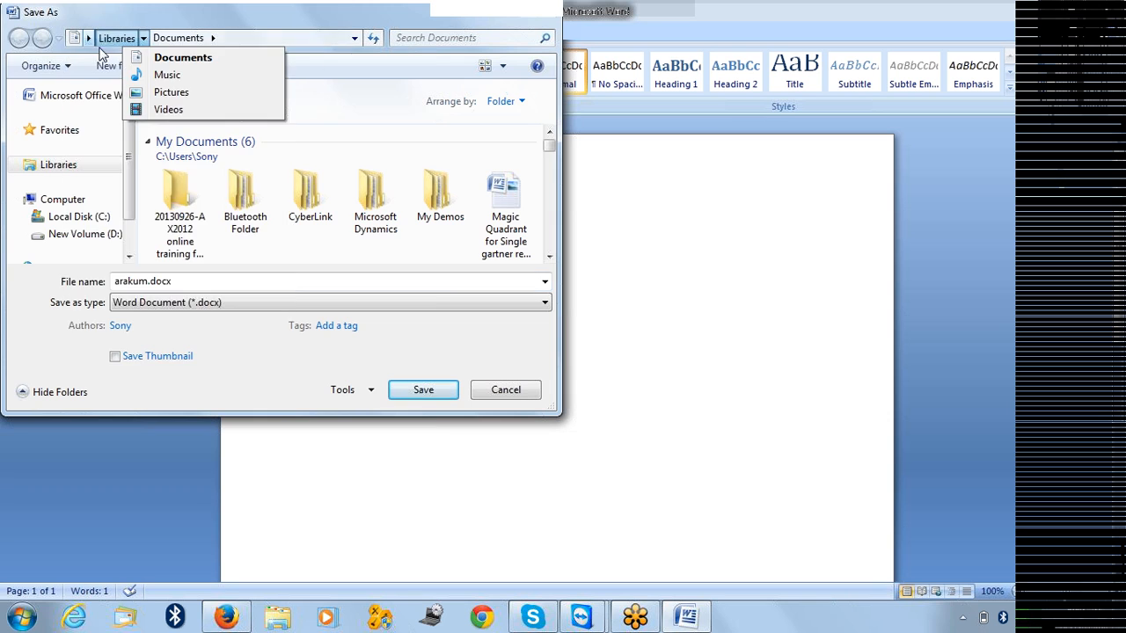
pyautogui.click(94, 56)
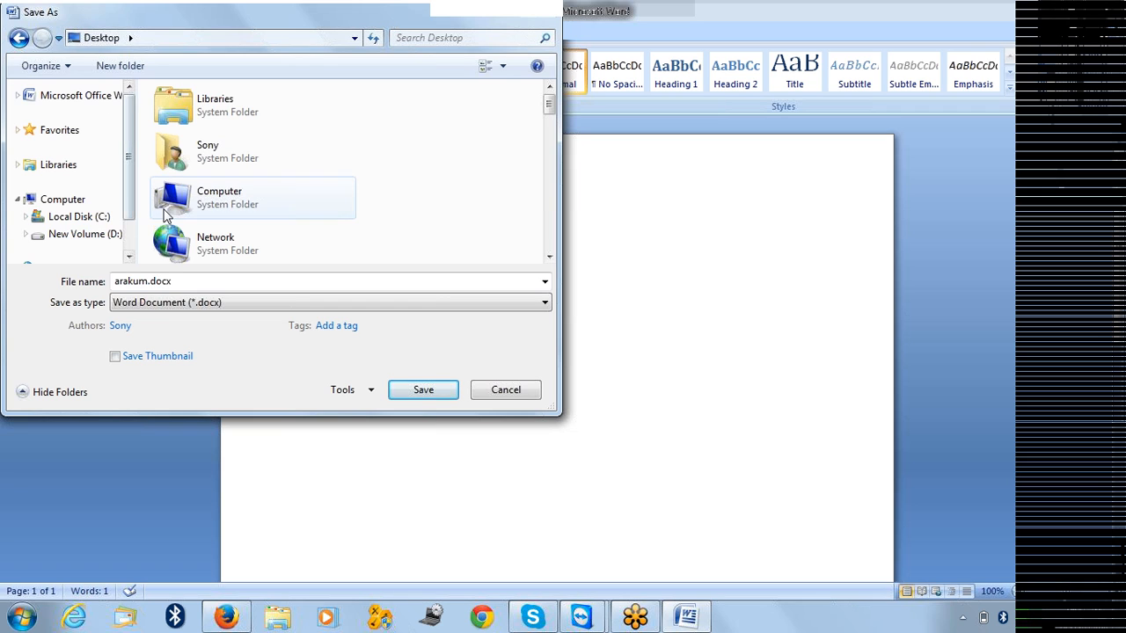
pyautogui.click(420, 392)
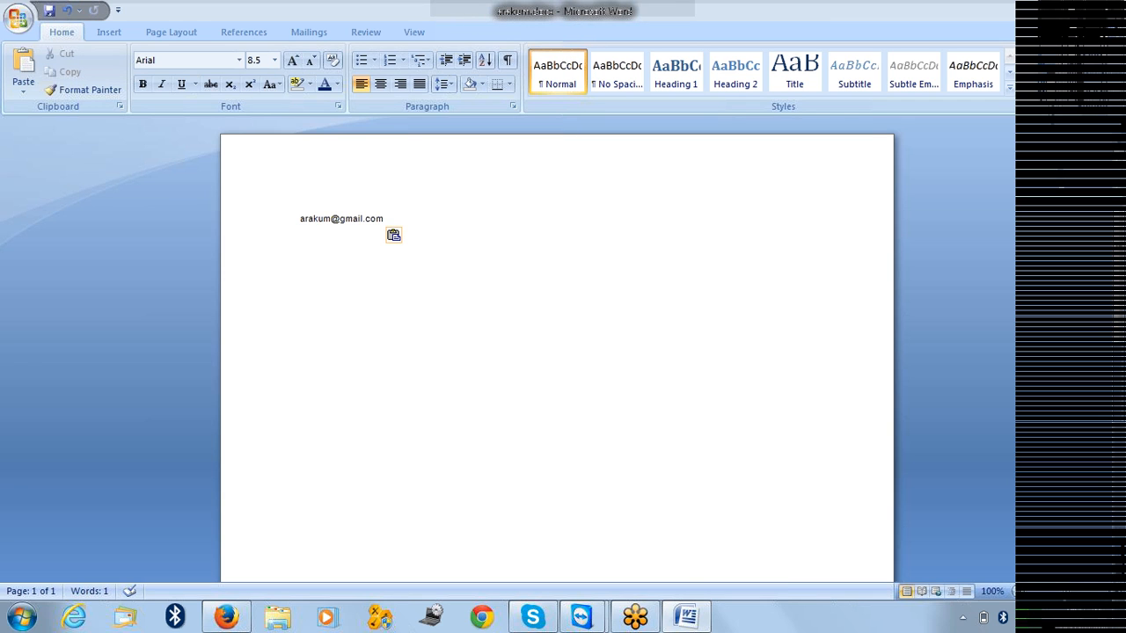